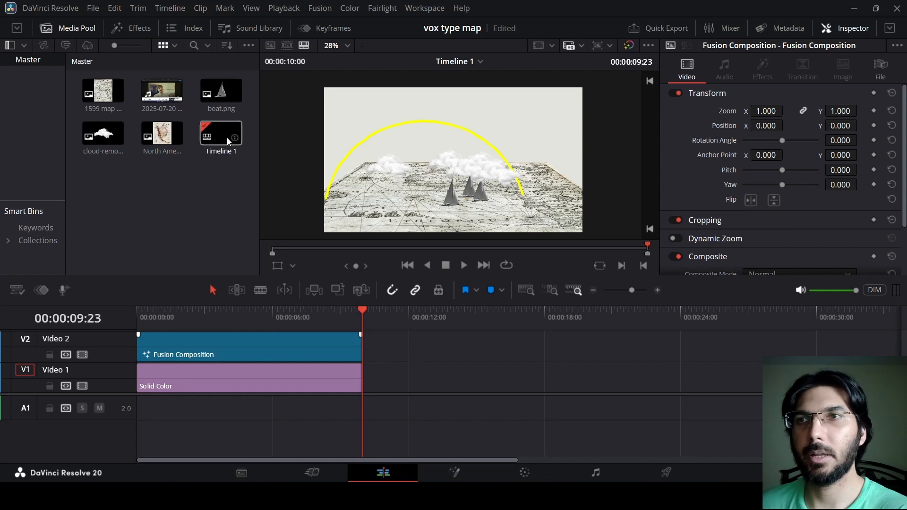
# Check the resolution and frame rate in Timeline 1's settings without changing anything.
pyautogui.click(227, 138)
pyautogui.rightClick(228, 138)
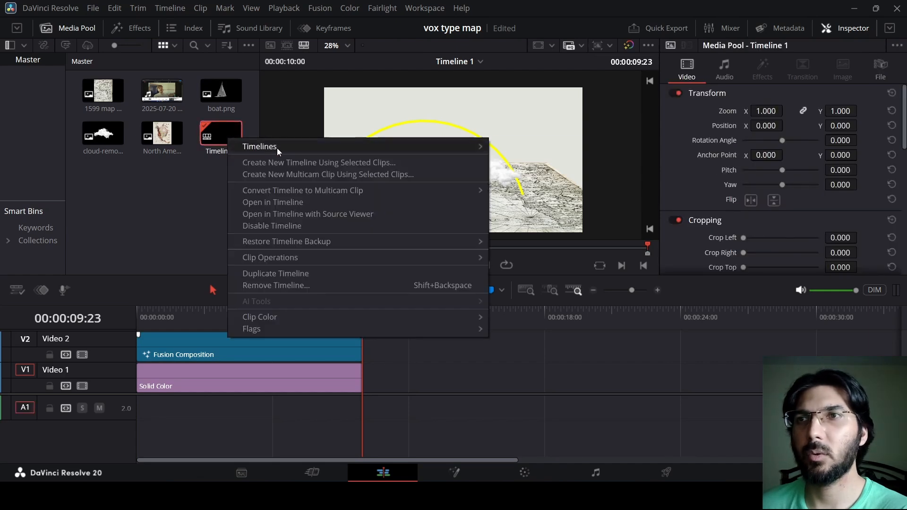
pyautogui.moveTo(277, 148)
pyautogui.click(534, 148)
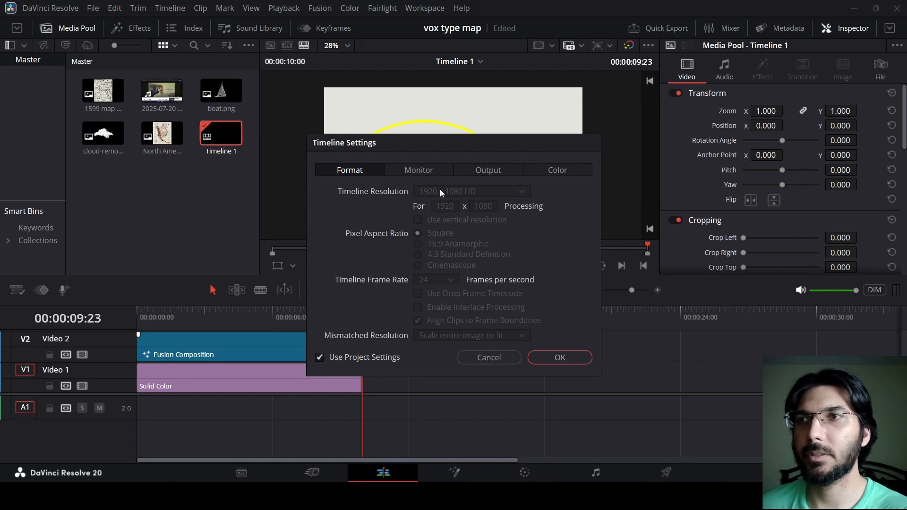
pyautogui.click(505, 357)
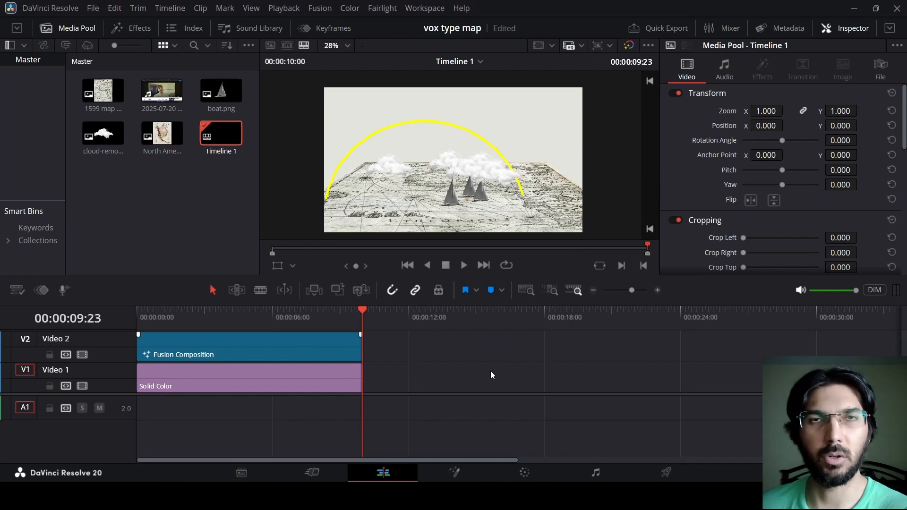
# Add a Fusion Composition clip to Video 1 after the solid color clip and set its duration to 10 seconds.
pyautogui.click(127, 30)
pyautogui.moveTo(228, 109); pyautogui.dragTo(418, 369)
pyautogui.rightClick(449, 373)
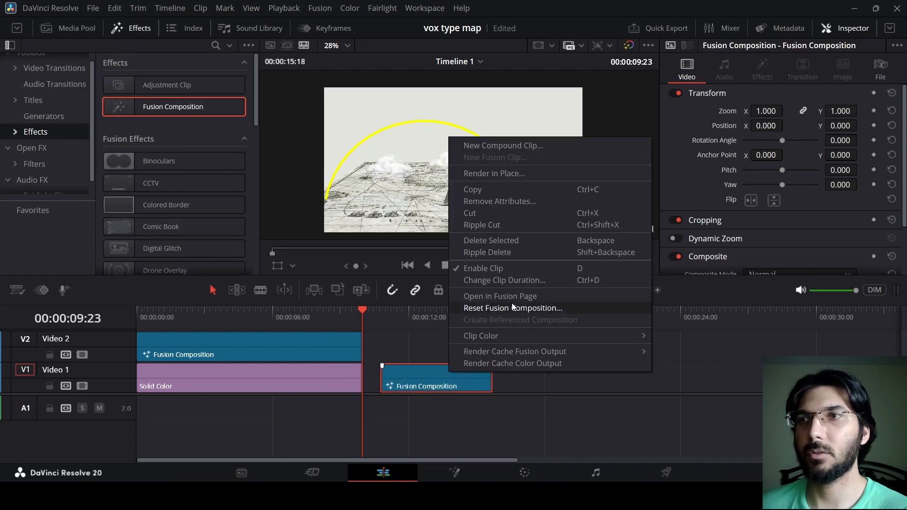
pyautogui.click(505, 280)
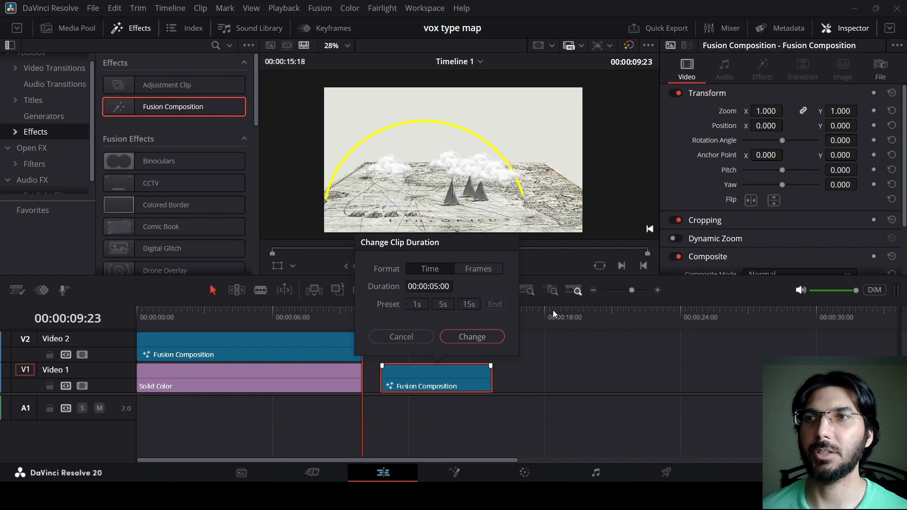
pyautogui.click(443, 290)
pyautogui.press('Left')
pyautogui.press('Left')
pyautogui.press('Left')
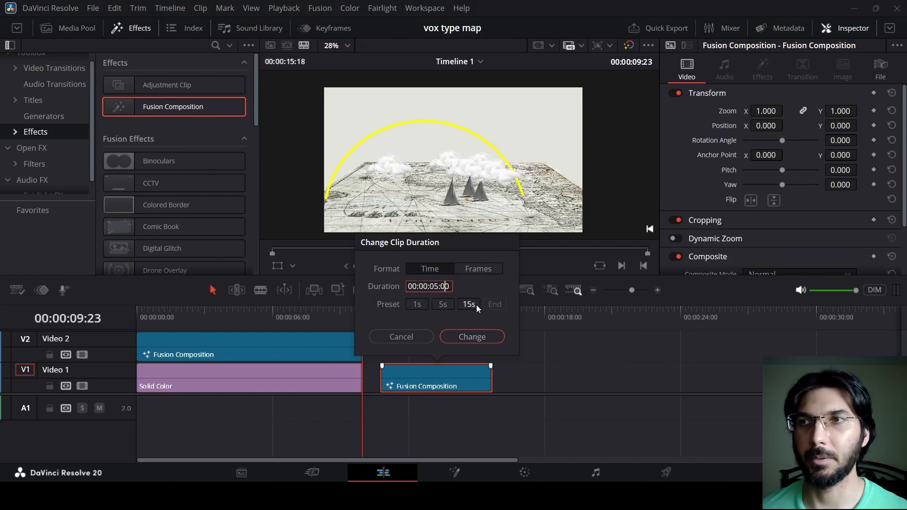
pyautogui.hotkey('shift', 'Left')
pyautogui.hotkey('shift', 'Left')
pyautogui.write('10')
pyautogui.press('Return')
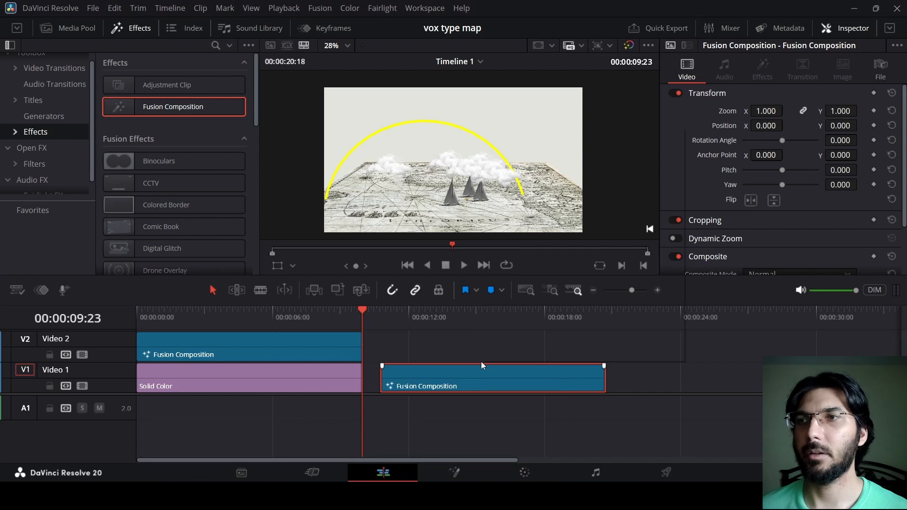
# Open the newly added 10-second Fusion Composition clip in the Fusion page.
pyautogui.rightClick(457, 373)
pyautogui.click(526, 299)
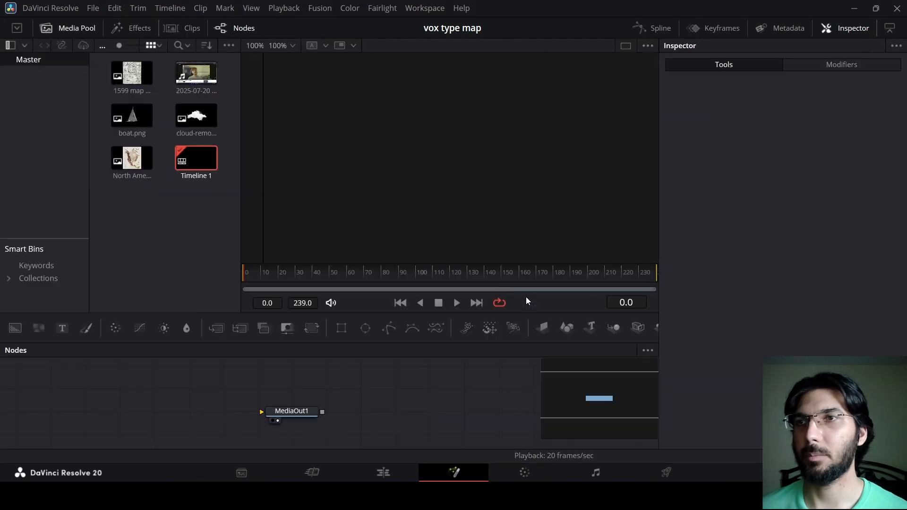
pyautogui.moveTo(143, 212); pyautogui.dragTo(210, 61)
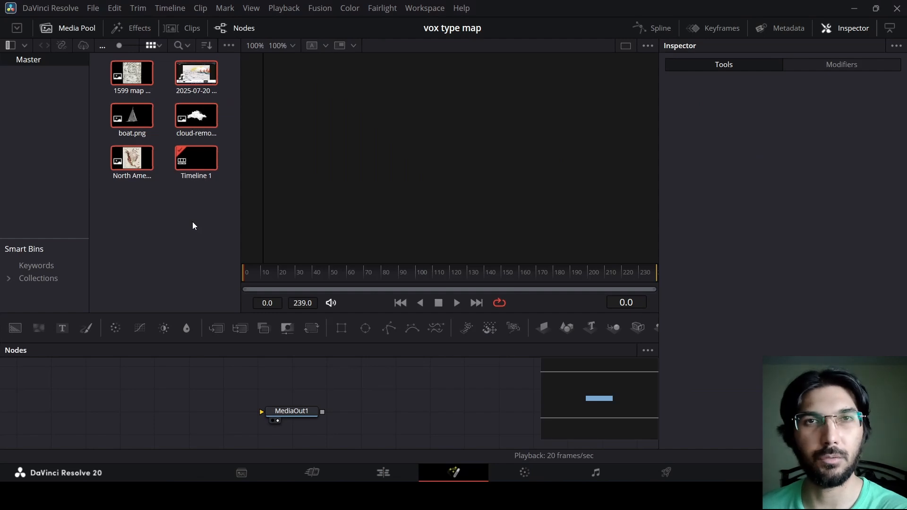
pyautogui.click(198, 229)
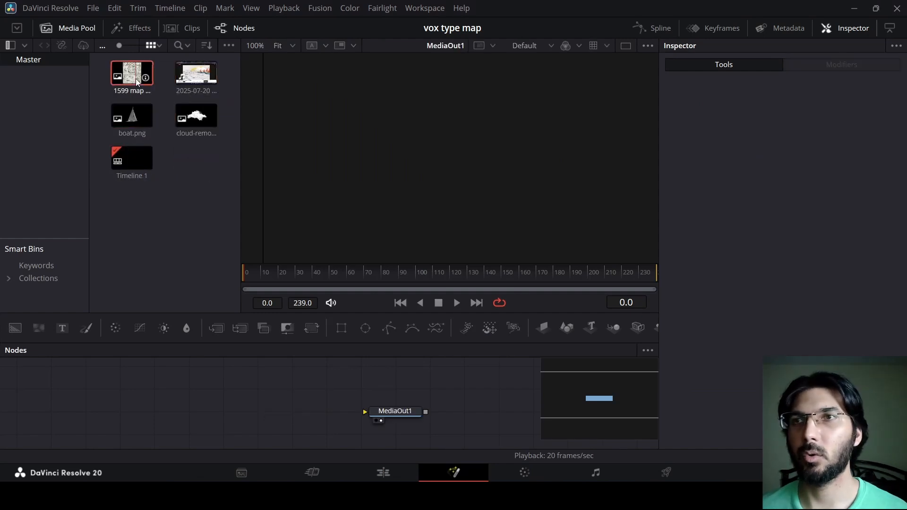
# Add the 1599 map image to the node graph and attach an Image Plane 3D node to it.
pyautogui.moveTo(136, 80); pyautogui.dragTo(163, 415)
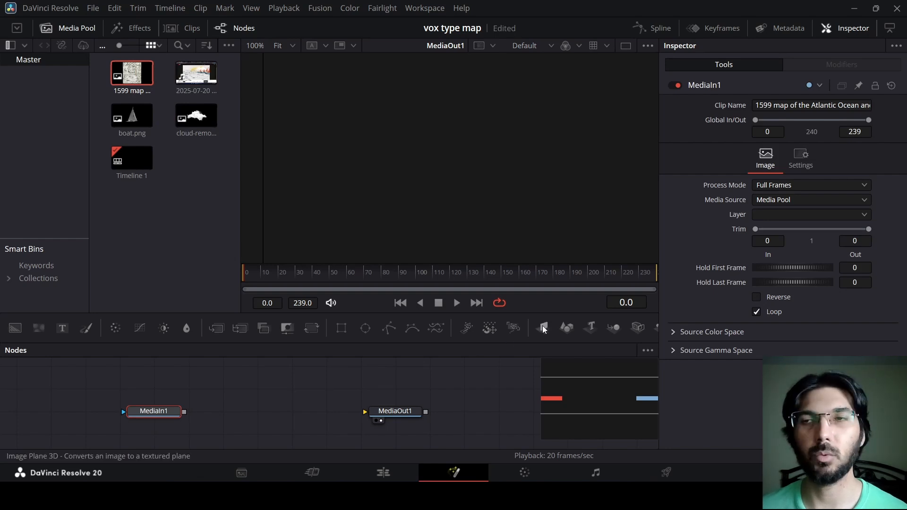
pyautogui.press('1')
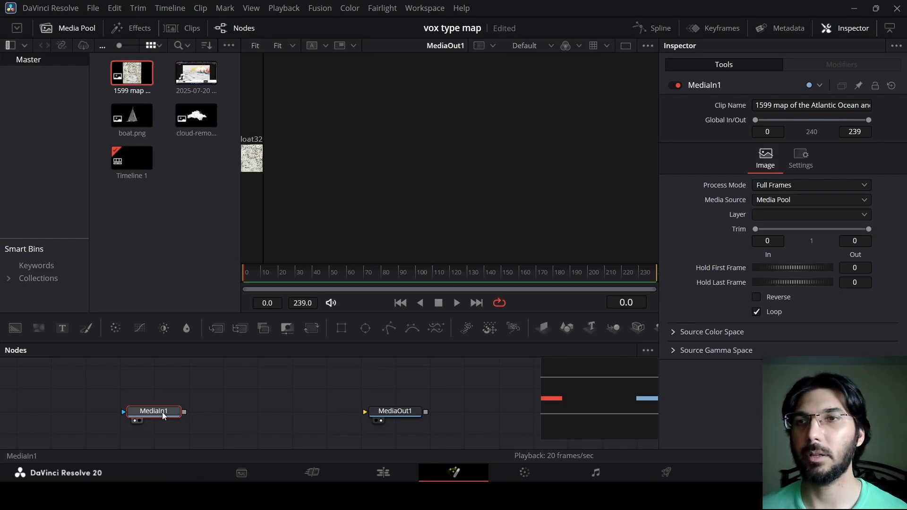
pyautogui.moveTo(263, 202); pyautogui.dragTo(282, 200)
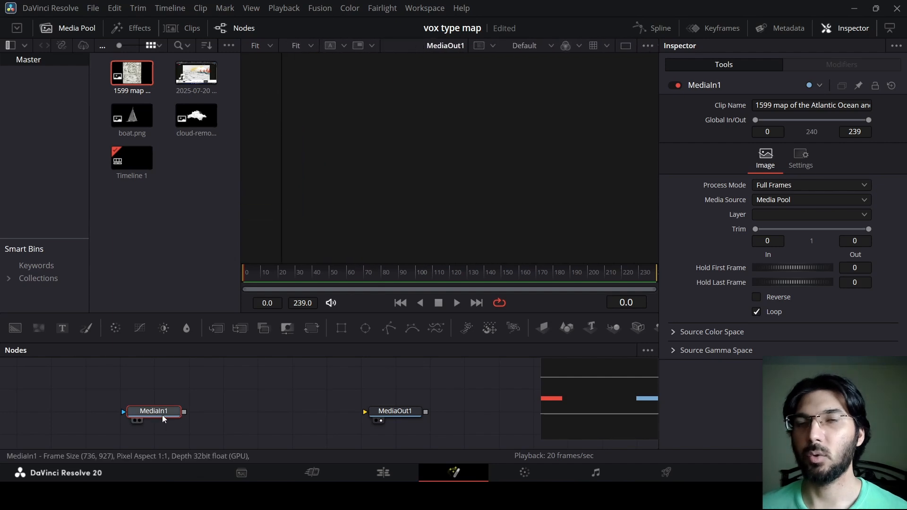
pyautogui.click(543, 327)
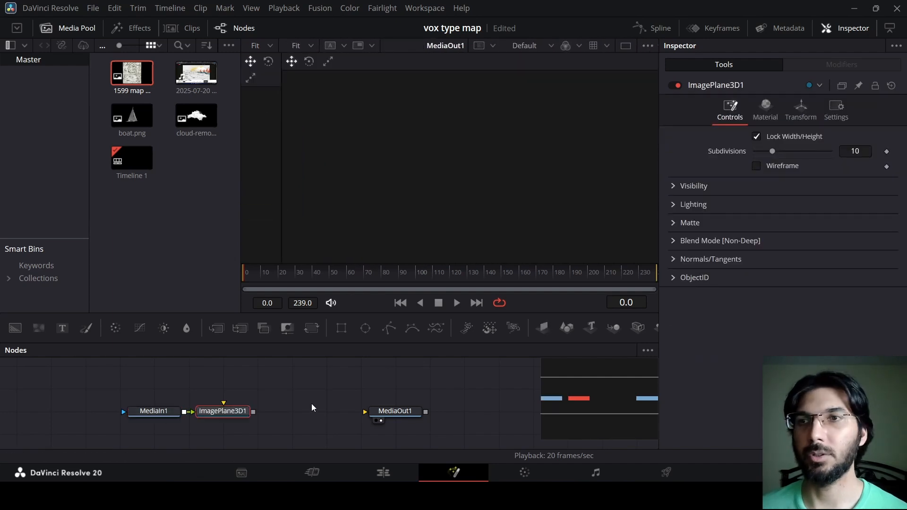
# Chain a Merge 3D and a Renderer 3D node after the map's image plane and connect the renderer to MediaOut1.
pyautogui.click(614, 327)
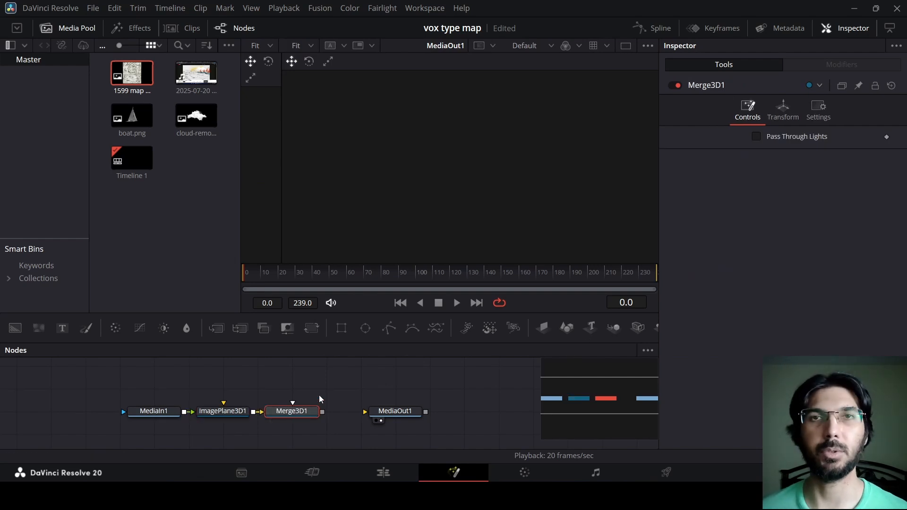
pyautogui.hotkey('shift', 'space')
pyautogui.write('r')
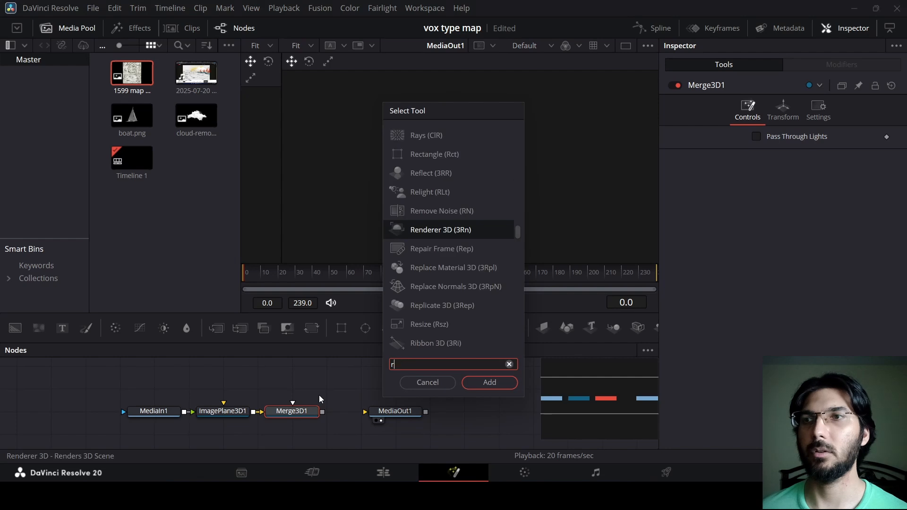
pyautogui.press('Return')
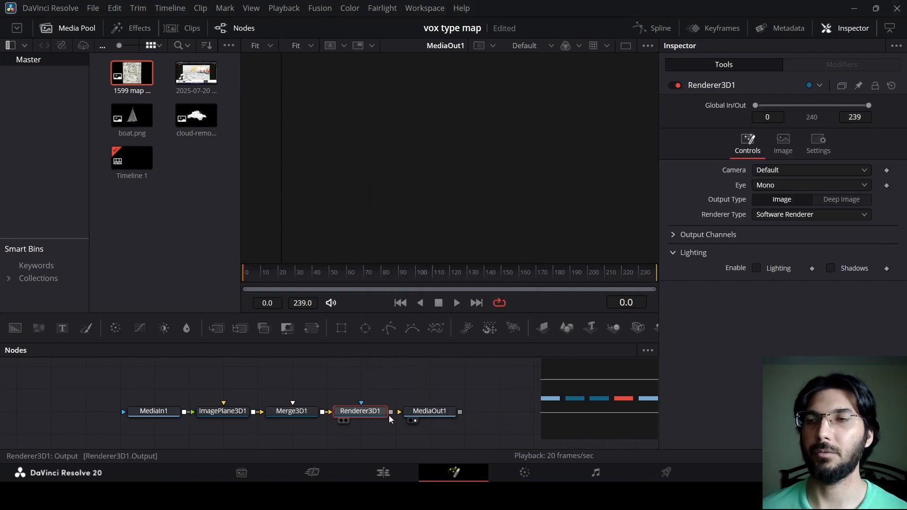
pyautogui.moveTo(390, 413); pyautogui.dragTo(428, 412)
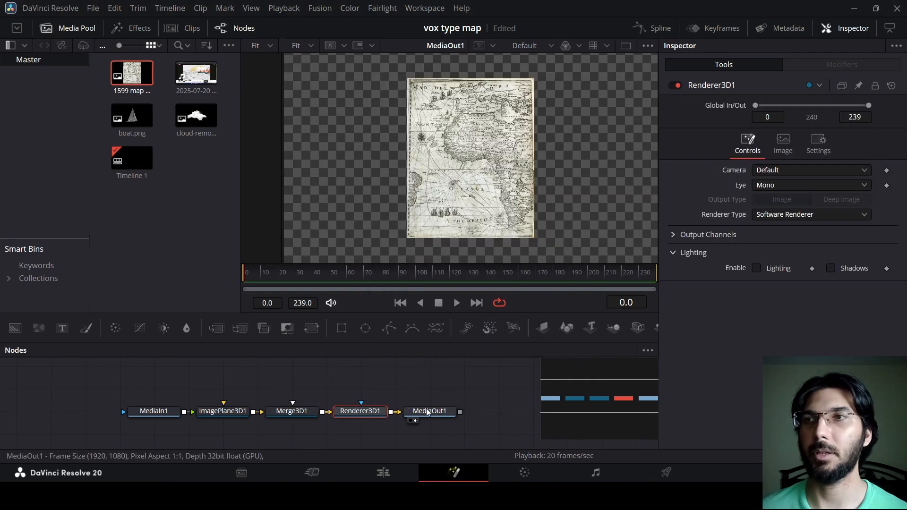
# Enlarge the first viewer and show the Merge3D1 scene in it.
pyautogui.moveTo(283, 173); pyautogui.dragTo(541, 176)
pyautogui.click(295, 411)
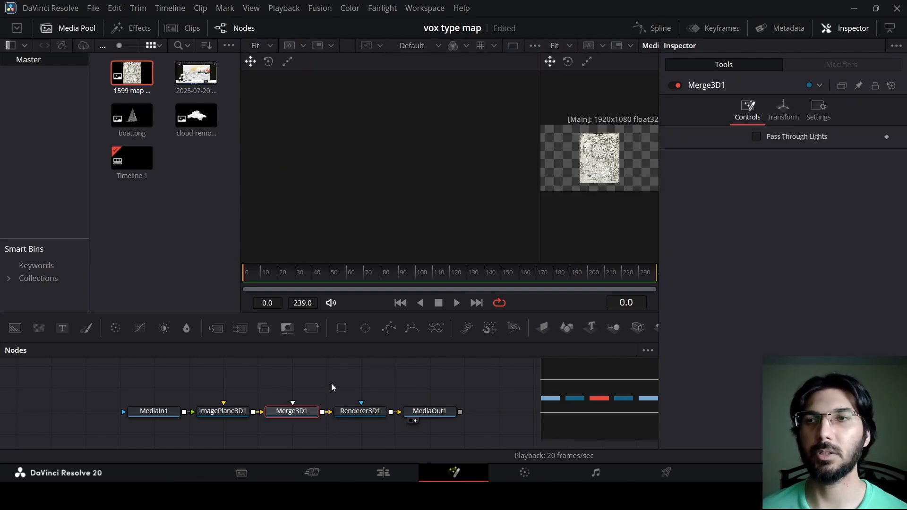
pyautogui.press('1')
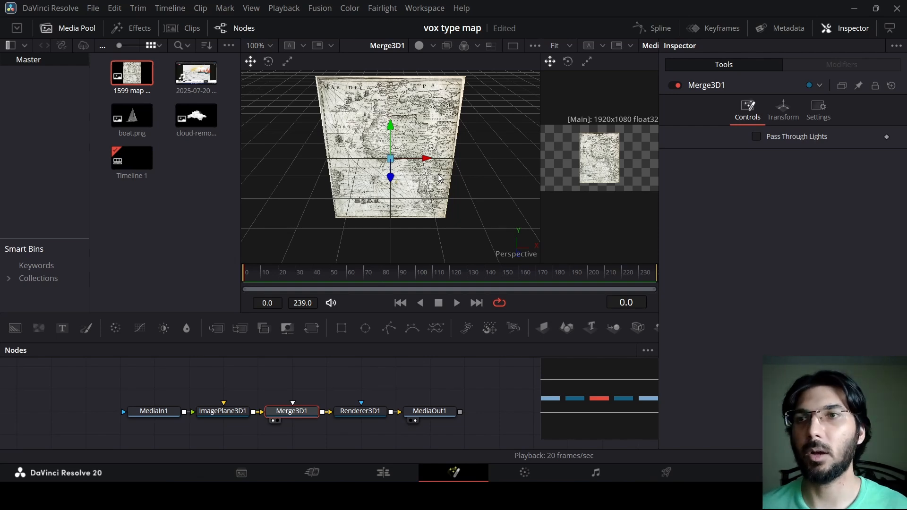
# Set the X rotation of the map's ImagePlane3D1 to 90 degrees.
pyautogui.click(242, 414)
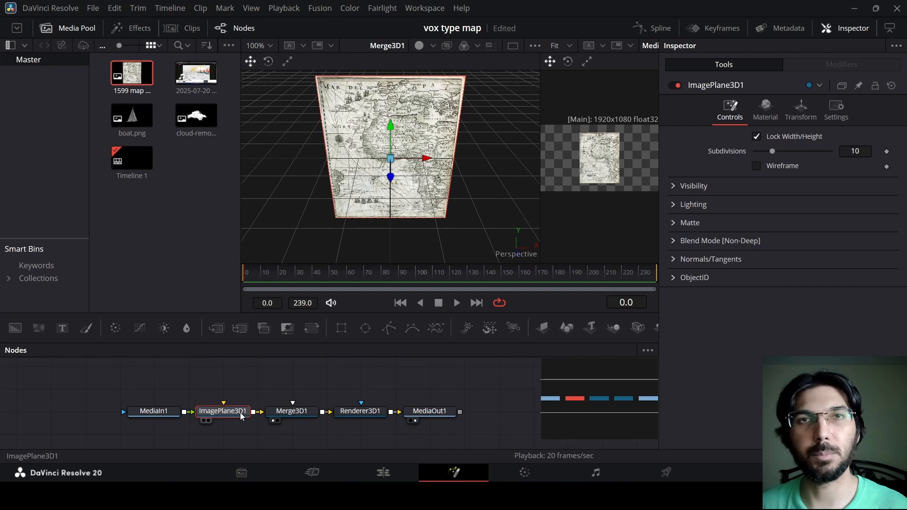
pyautogui.click(801, 111)
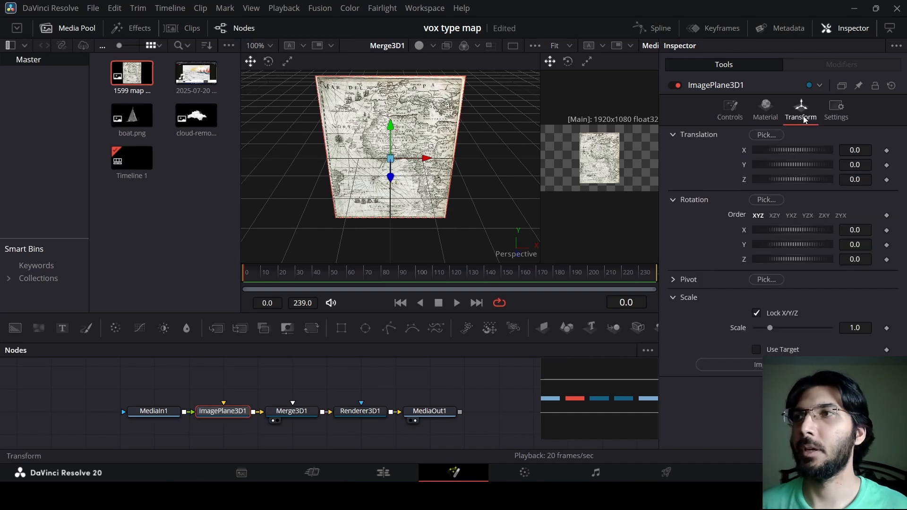
pyautogui.click(867, 231)
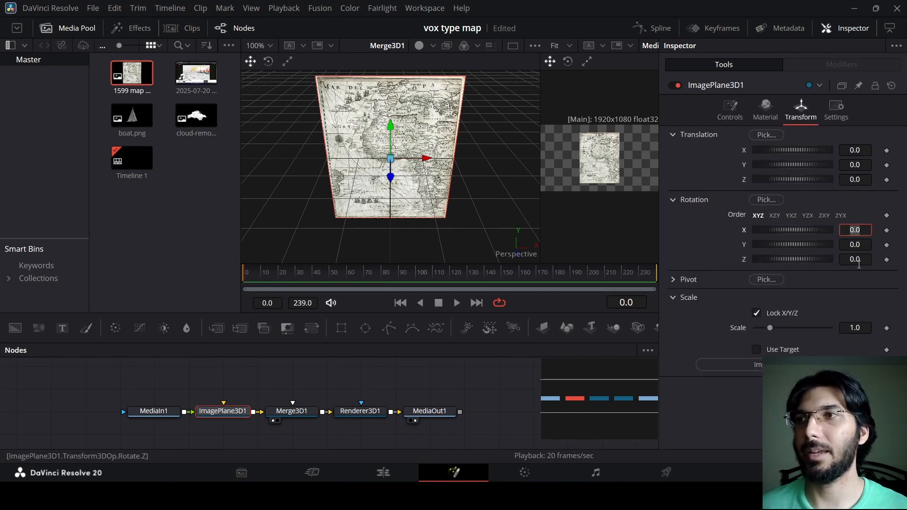
pyautogui.write('9')
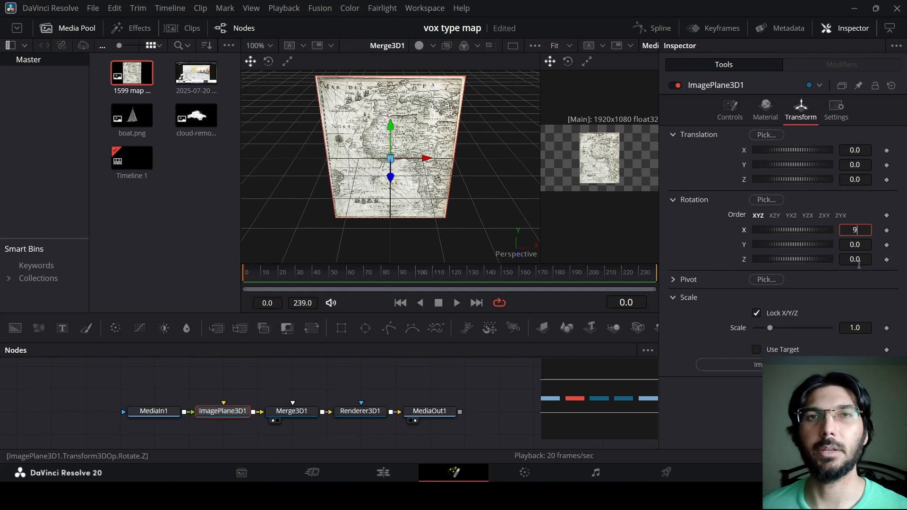
pyautogui.write('0')
pyautogui.press('Tab')
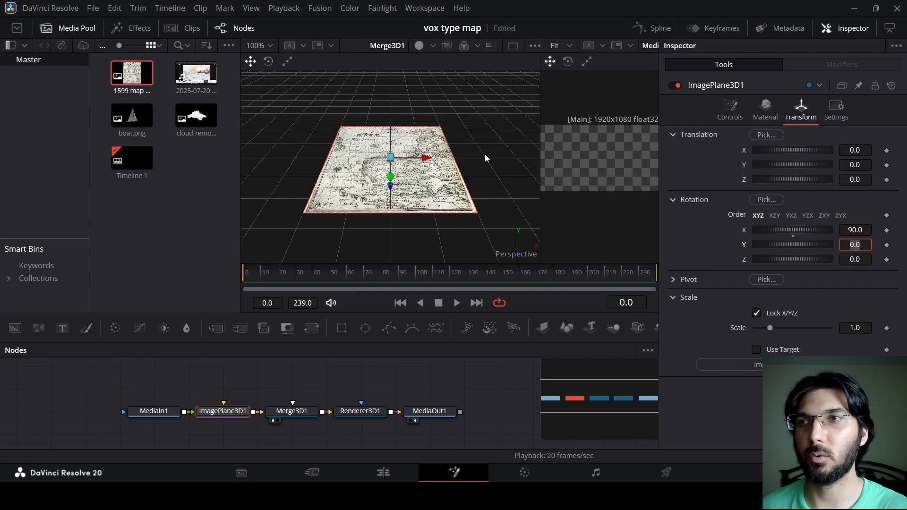
# Enlarge the 3D scene viewer further and flip the map plane's X rotation to -90 degrees.
pyautogui.moveTo(540, 156); pyautogui.dragTo(602, 156)
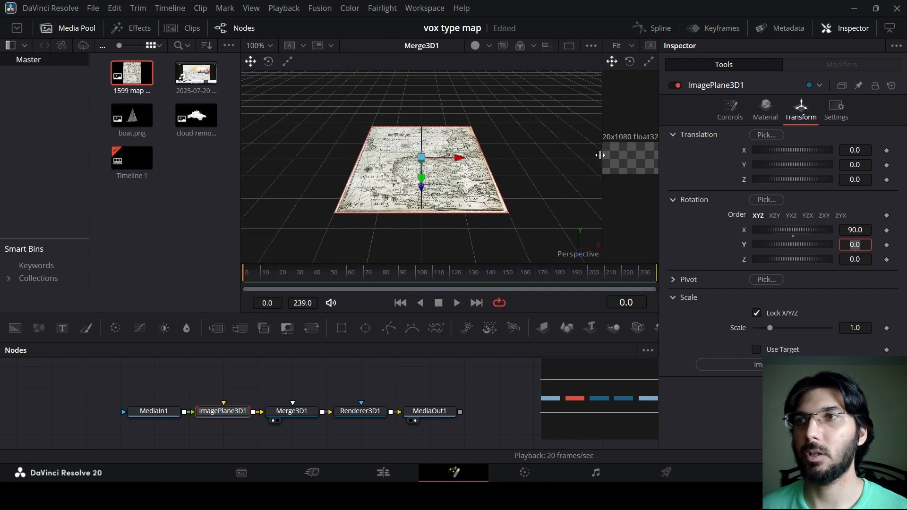
pyautogui.scroll(3, 423, 163)
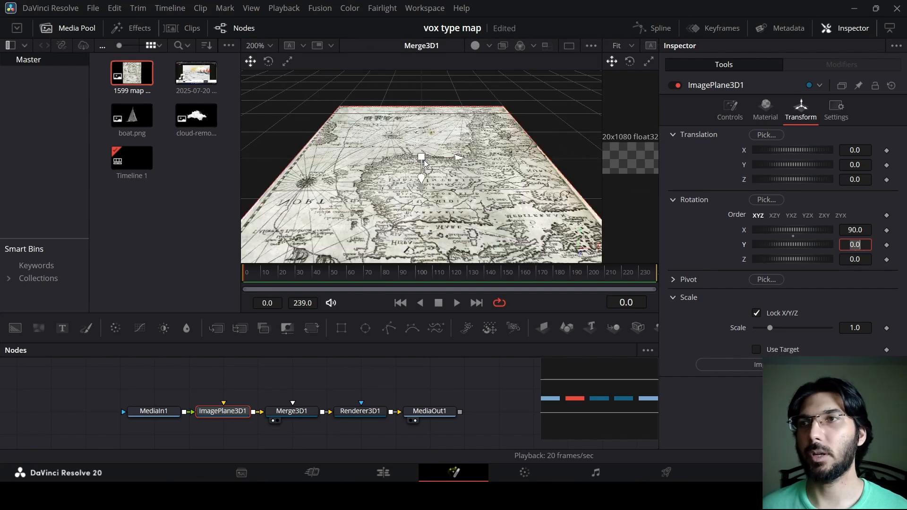
pyautogui.scroll(-1, 423, 163)
pyautogui.scroll(4, 420, 160)
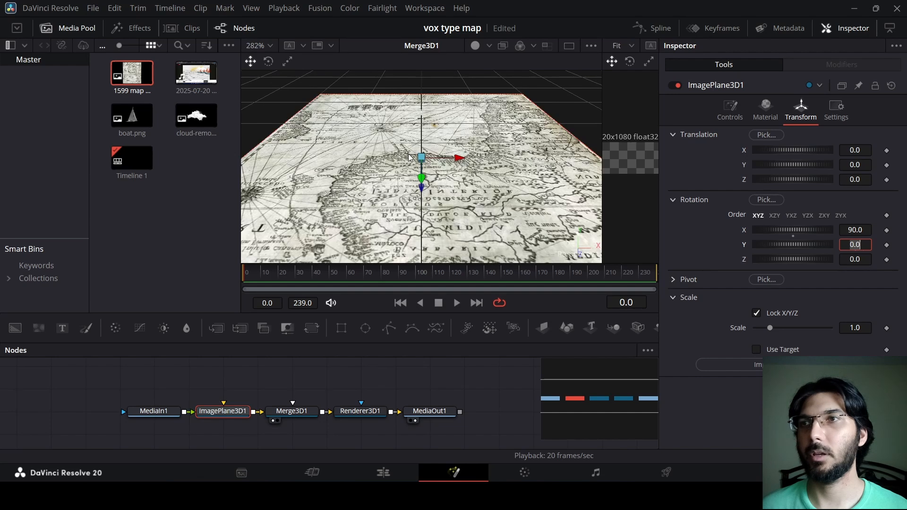
pyautogui.scroll(-4, 417, 159)
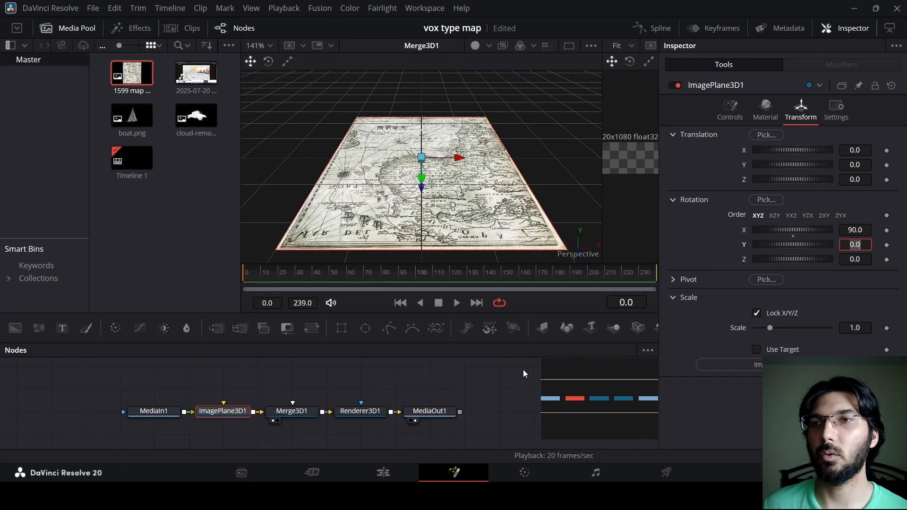
pyautogui.click(849, 230)
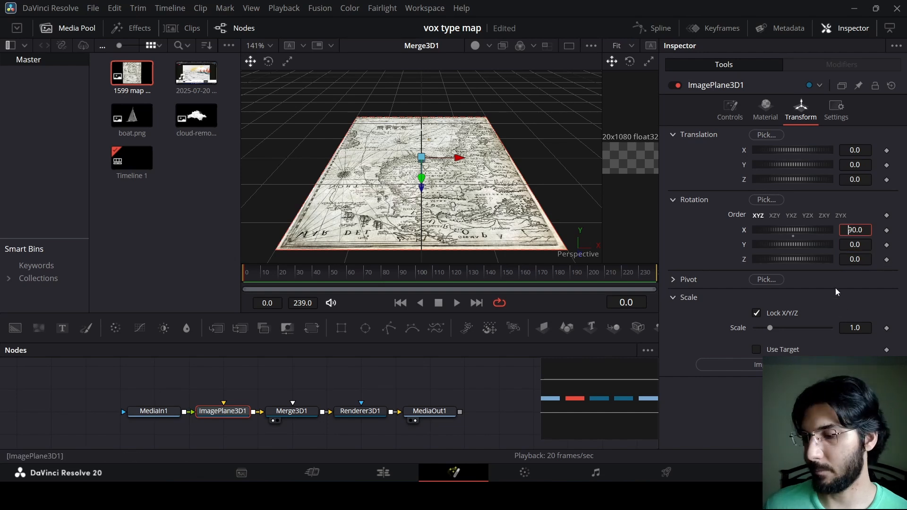
pyautogui.write('-')
pyautogui.press('Tab')
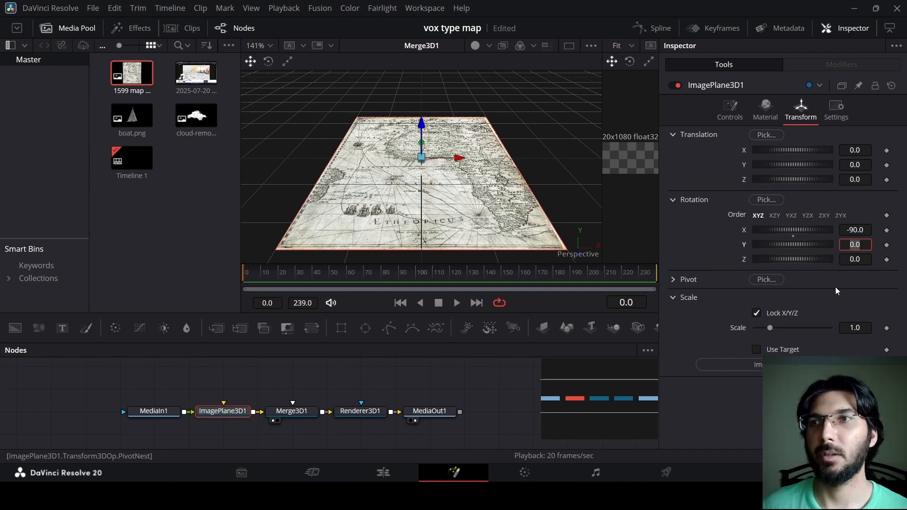
# Add boat.png with its own Image Plane 3D node and connect that plane to Merge3D1.
pyautogui.click(496, 375)
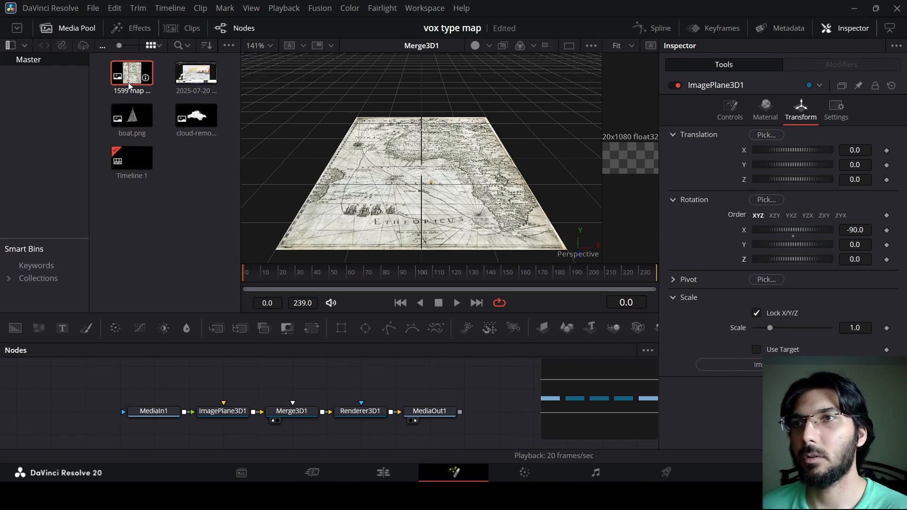
pyautogui.moveTo(138, 121); pyautogui.dragTo(166, 390)
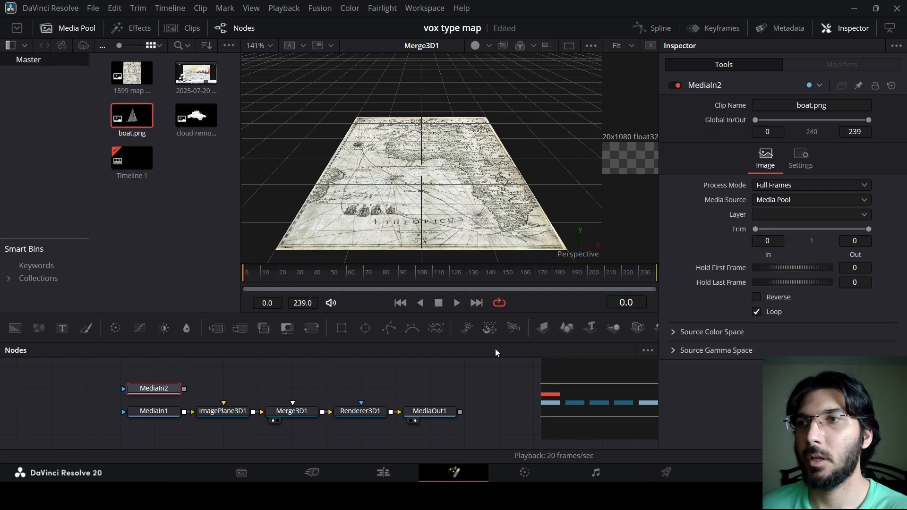
pyautogui.click(545, 327)
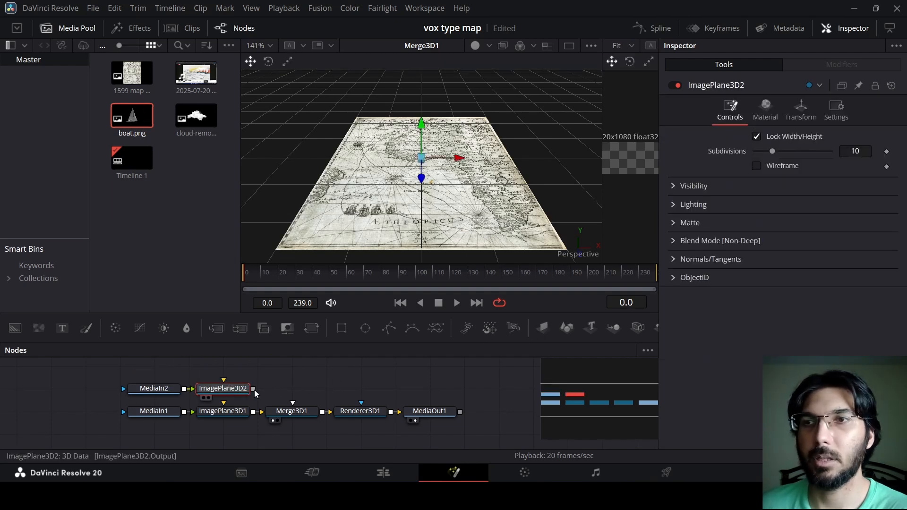
pyautogui.moveTo(253, 388); pyautogui.dragTo(298, 413)
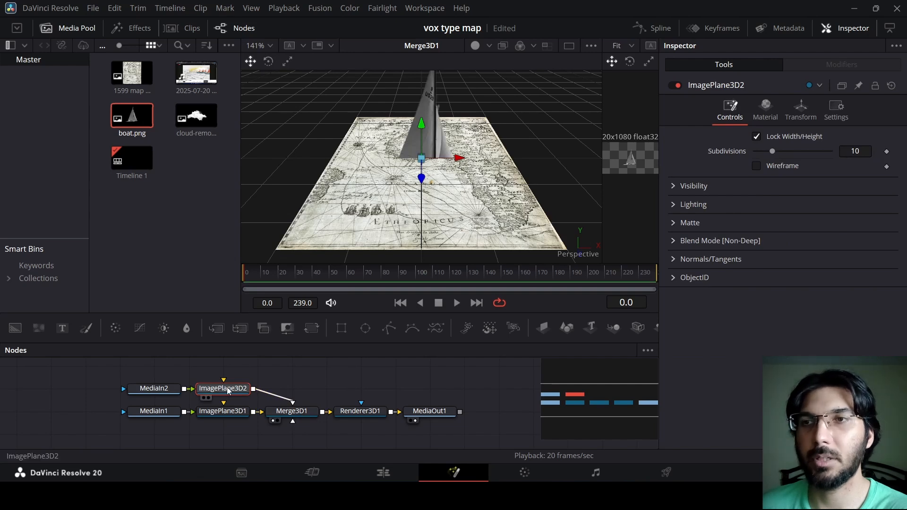
# Reduce the uniform scale of the boat's ImagePlane3D2 to about 0.237, and re-enter the scale as 0.
pyautogui.click(801, 111)
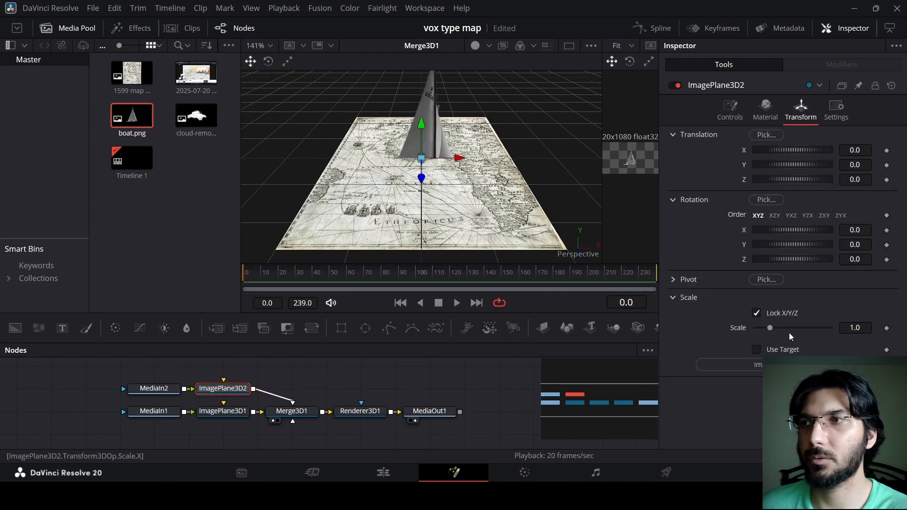
pyautogui.moveTo(769, 329); pyautogui.dragTo(758, 333)
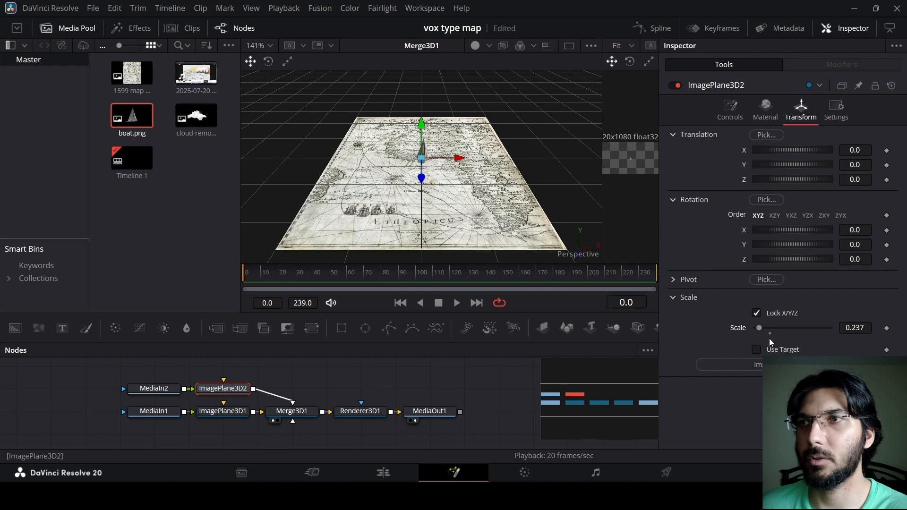
pyautogui.click(856, 327)
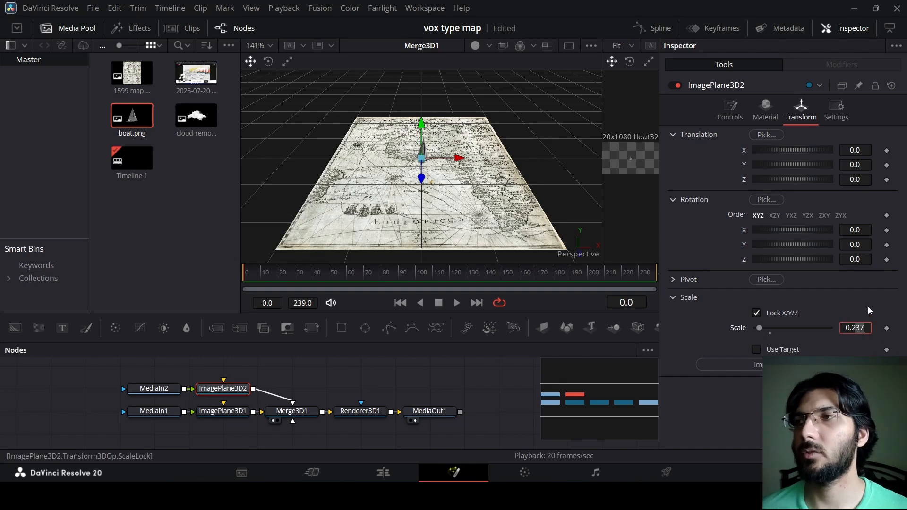
pyautogui.press('Tab')
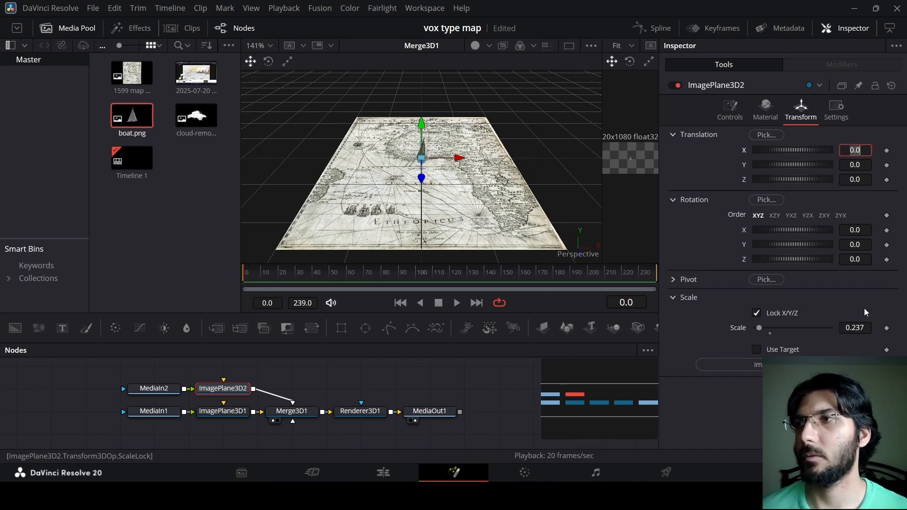
pyautogui.doubleClick(864, 327)
pyautogui.write('0.')
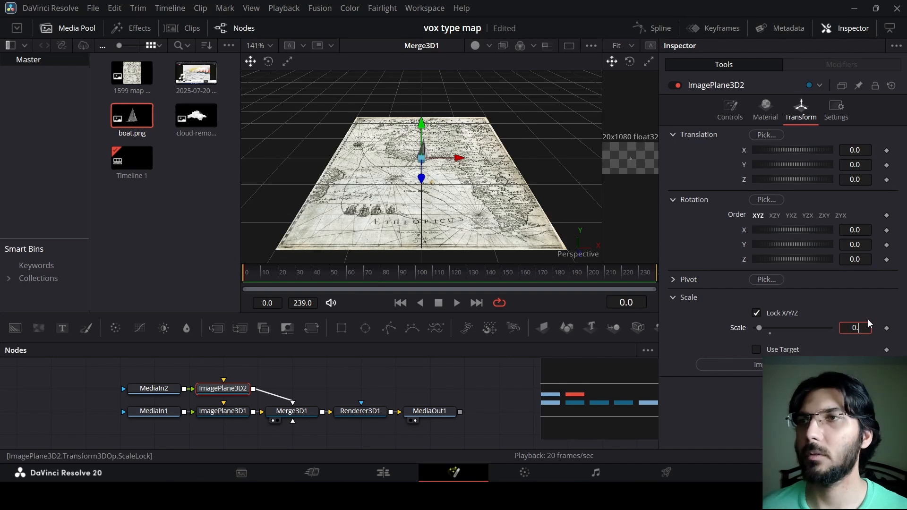
pyautogui.press('Tab')
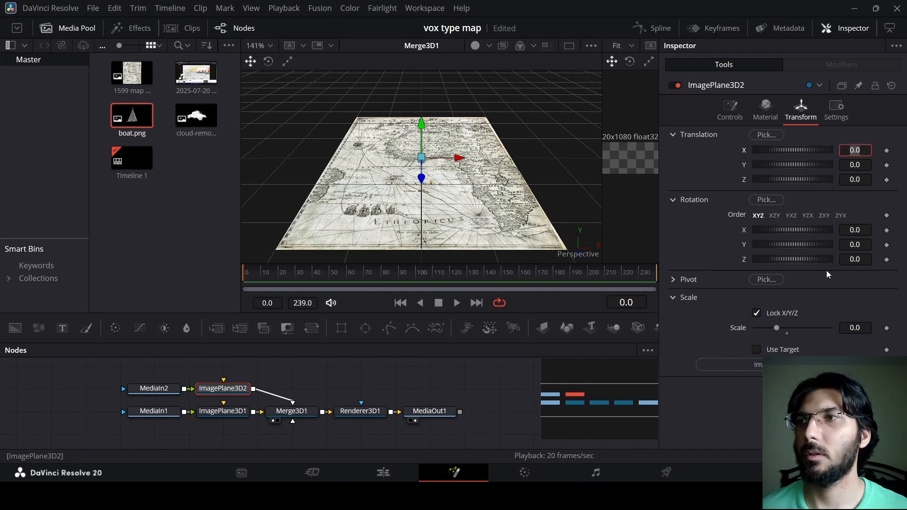
# Try raising the boat plane along Y to 0.145, and undo the move.
pyautogui.click(794, 167)
pyautogui.moveTo(793, 167); pyautogui.dragTo(788, 168)
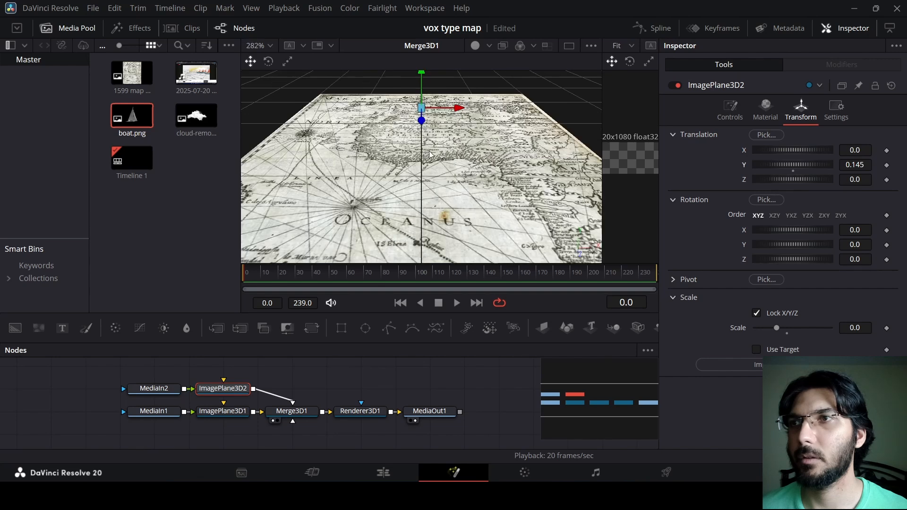
pyautogui.scroll(3, 454, 156)
pyautogui.moveTo(457, 162)
pyautogui.mouseDown()
pyautogui.moveTo(425, 171)
pyautogui.moveTo(417, 149)
pyautogui.moveTo(440, 169)
pyautogui.moveTo(453, 161)
pyautogui.mouseUp()
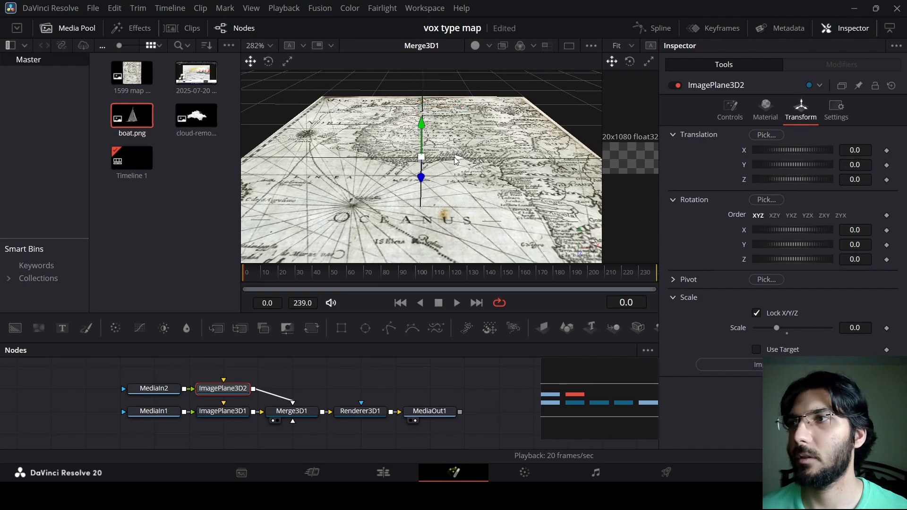
pyautogui.hotkey('ctrl', 'z')
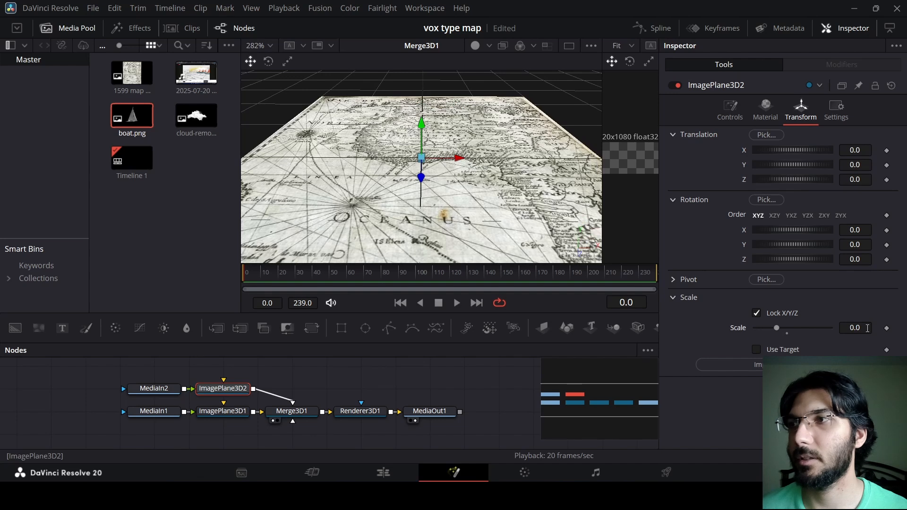
# Set the boat plane's uniform scale to 0.2 and raise it along Y to 0.087.
pyautogui.click(868, 328)
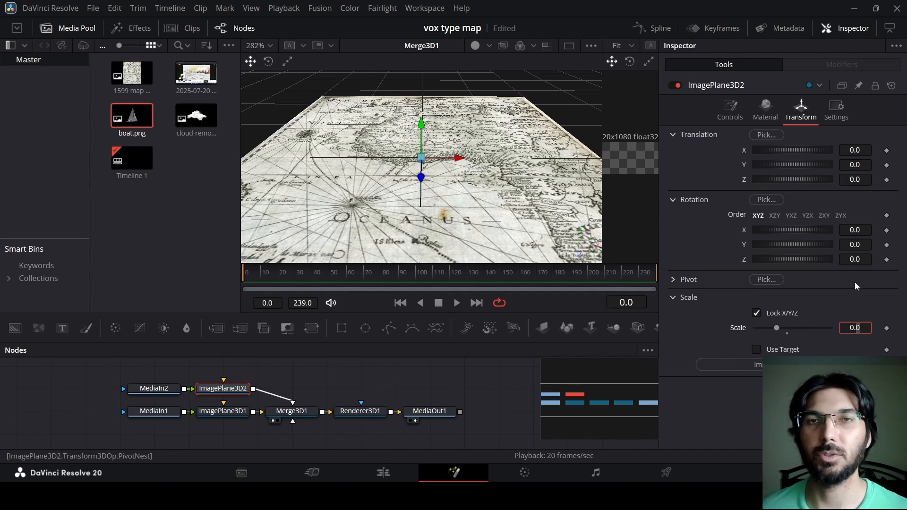
pyautogui.write('0.2')
pyautogui.press('Tab')
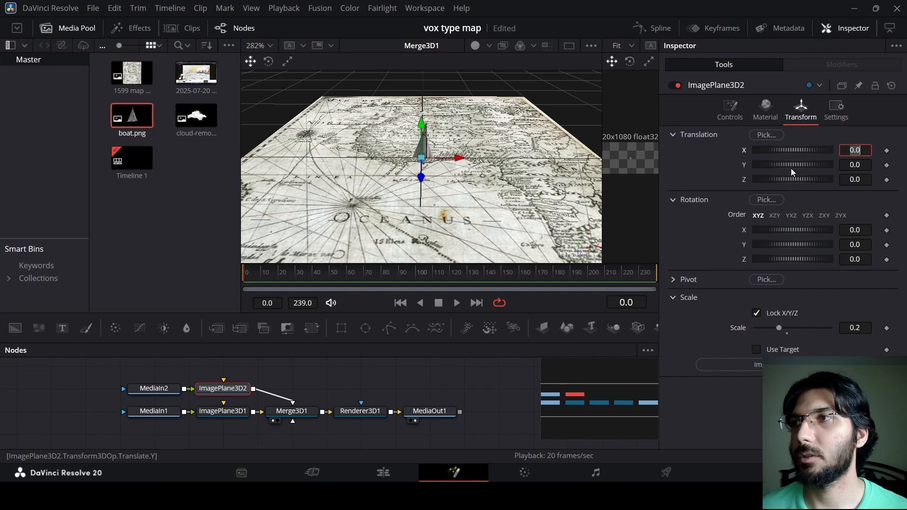
pyautogui.moveTo(787, 166); pyautogui.dragTo(788, 169)
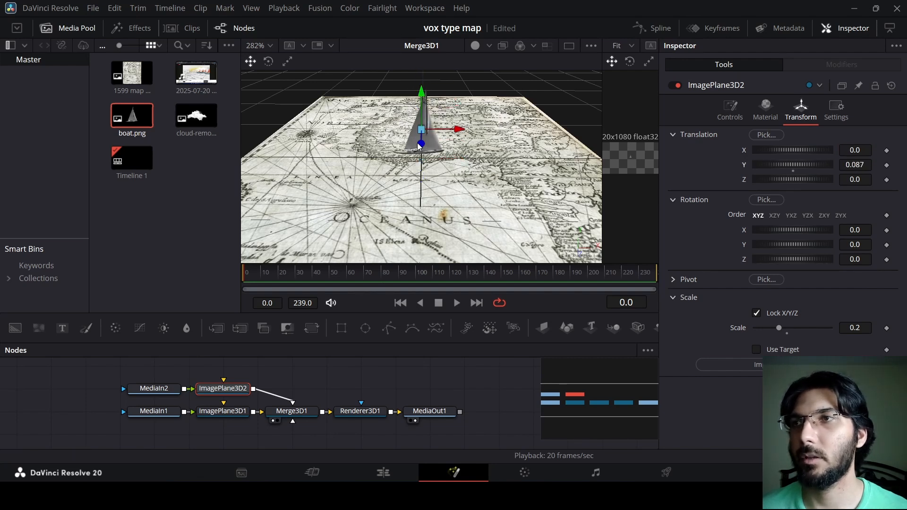
# Move the boat plane forward to about 0.254 in Z and sideways to about -0.283 in X, over the map's ocean.
pyautogui.moveTo(418, 146); pyautogui.dragTo(412, 202)
pyautogui.scroll(-2, 465, 177)
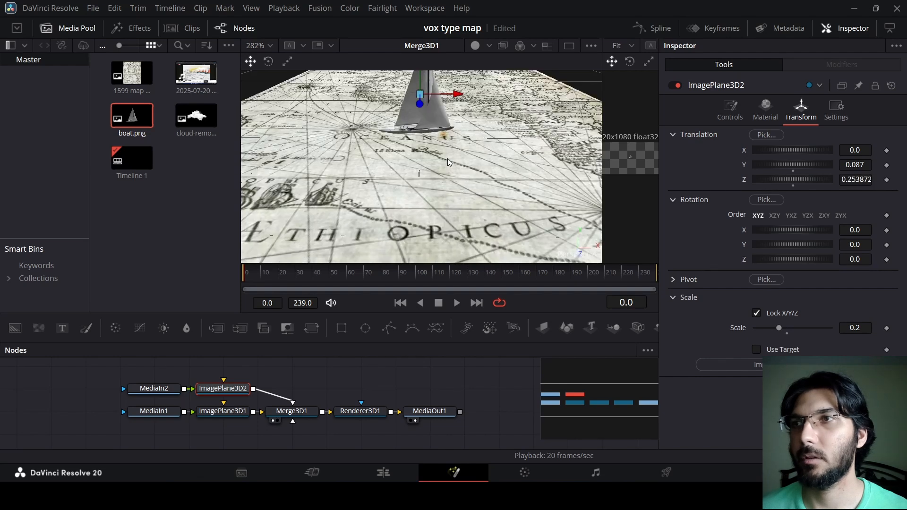
pyautogui.scroll(-6, 447, 159)
pyautogui.scroll(4, 447, 158)
pyautogui.moveTo(448, 121); pyautogui.dragTo(368, 123)
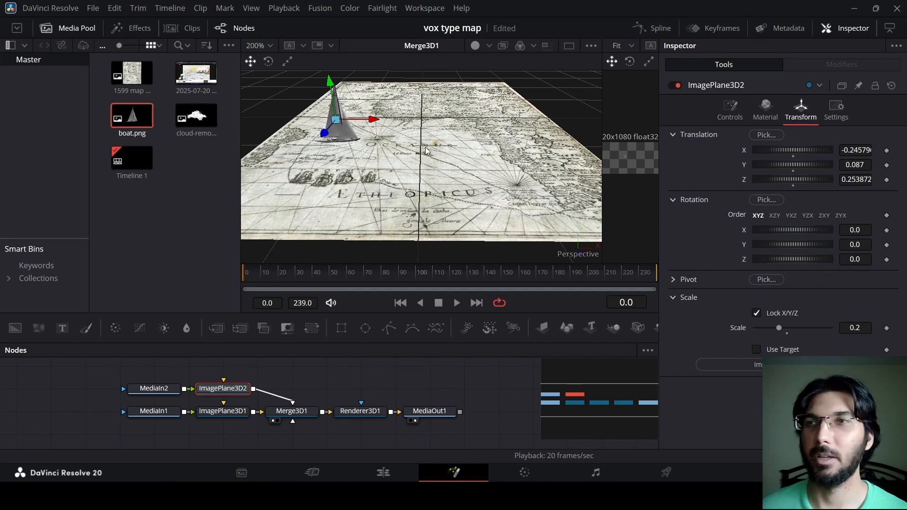
pyautogui.moveTo(373, 119); pyautogui.dragTo(328, 122)
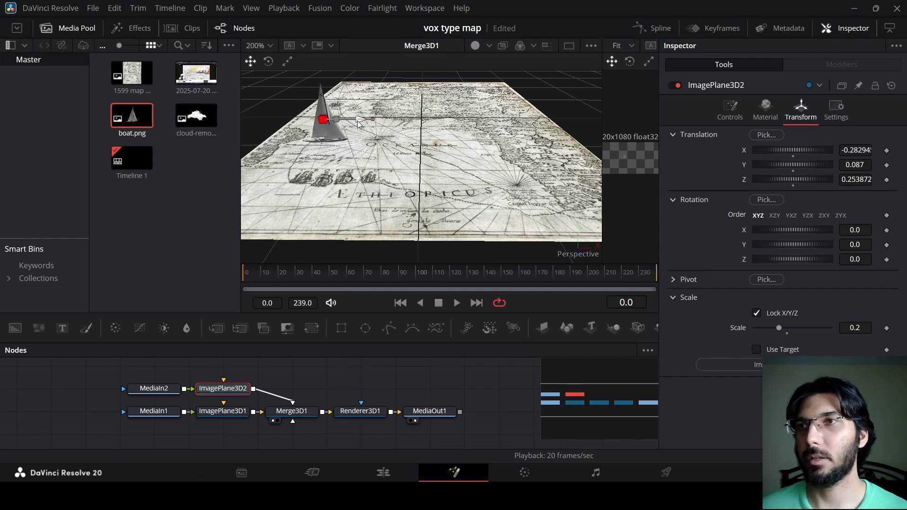
pyautogui.scroll(3, 290, 131)
pyautogui.scroll(-3, 327, 149)
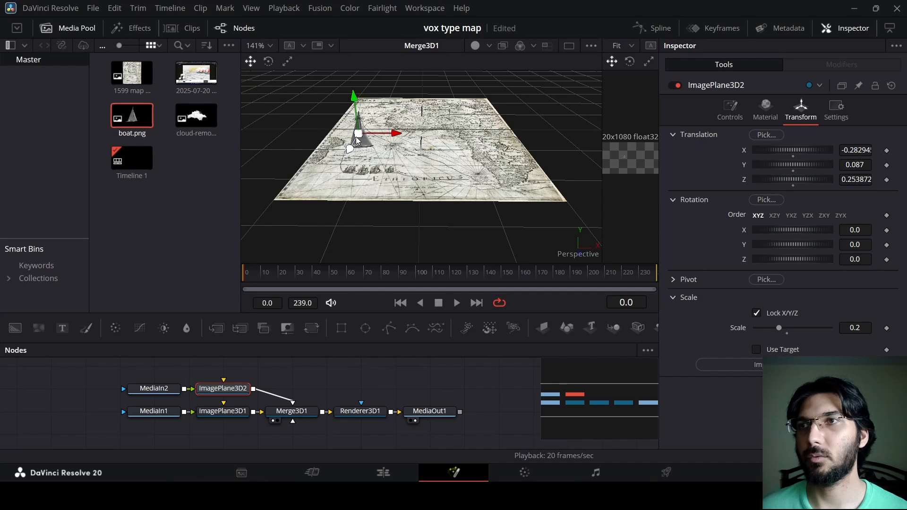
pyautogui.scroll(3, 355, 138)
pyautogui.scroll(-3, 361, 142)
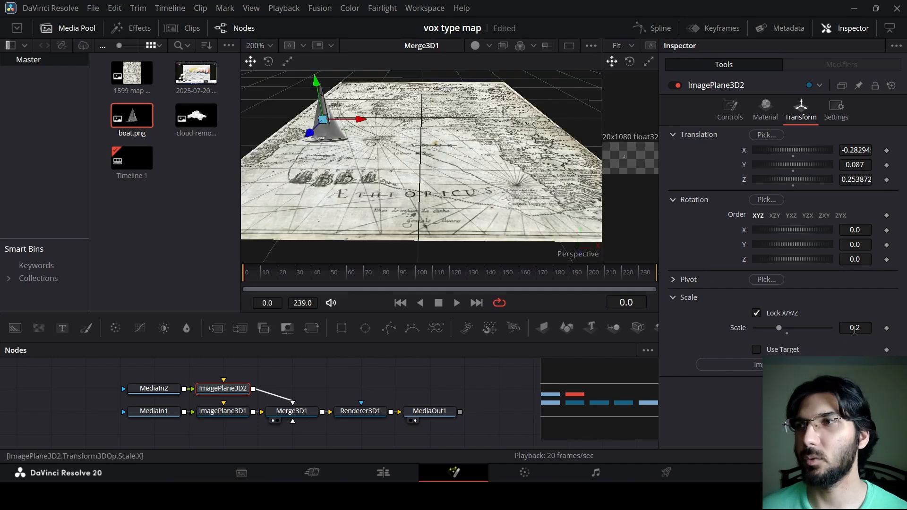
# Set the boat plane's uniform scale to 0.1 and move it forward along Z to about 0.381, near the drawn ships.
pyautogui.doubleClick(870, 328)
pyautogui.write('0.1')
pyautogui.press('Tab')
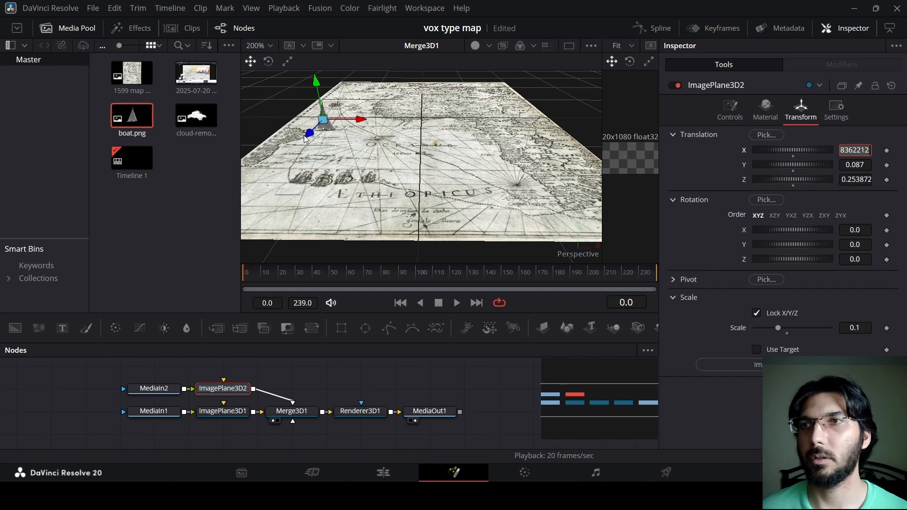
pyautogui.moveTo(310, 135); pyautogui.dragTo(332, 170)
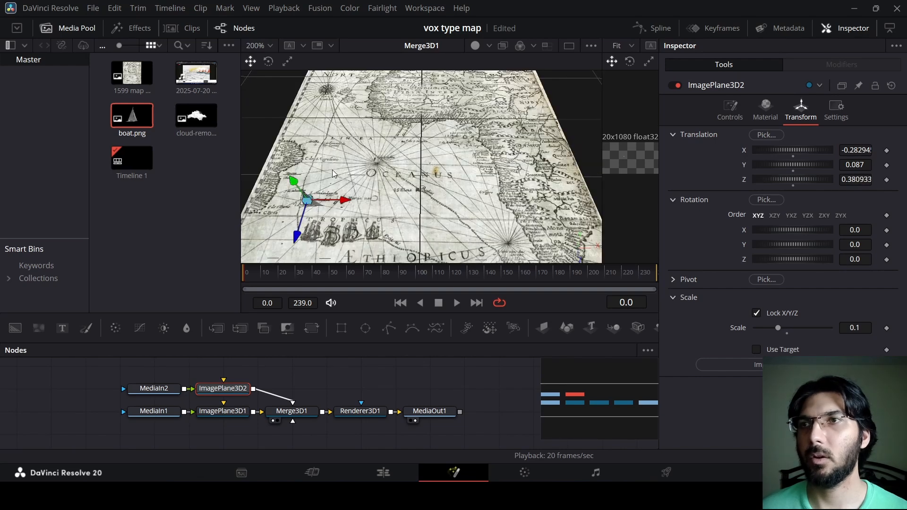
# View the map edge-on and lower the boat plane along Y to 0.043, close to the map surface.
pyautogui.moveTo(385, 199); pyautogui.dragTo(378, 179)
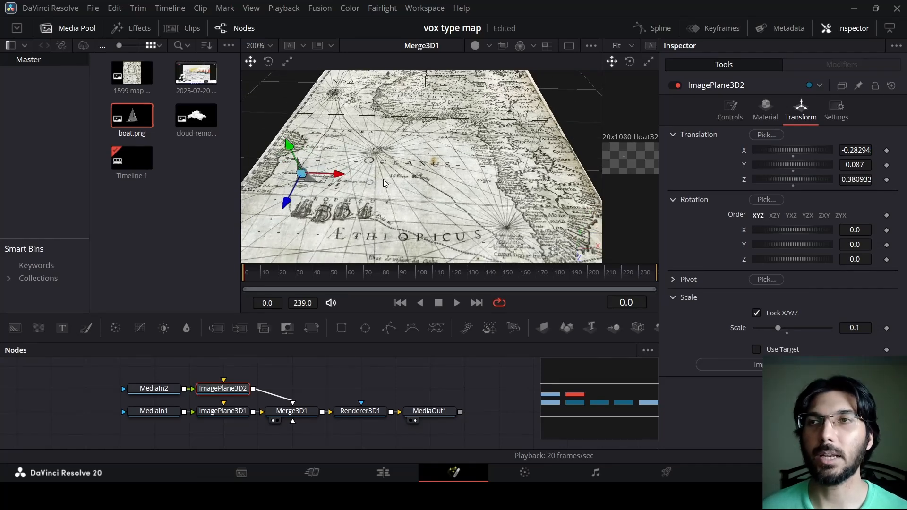
pyautogui.moveTo(384, 183); pyautogui.dragTo(428, 101)
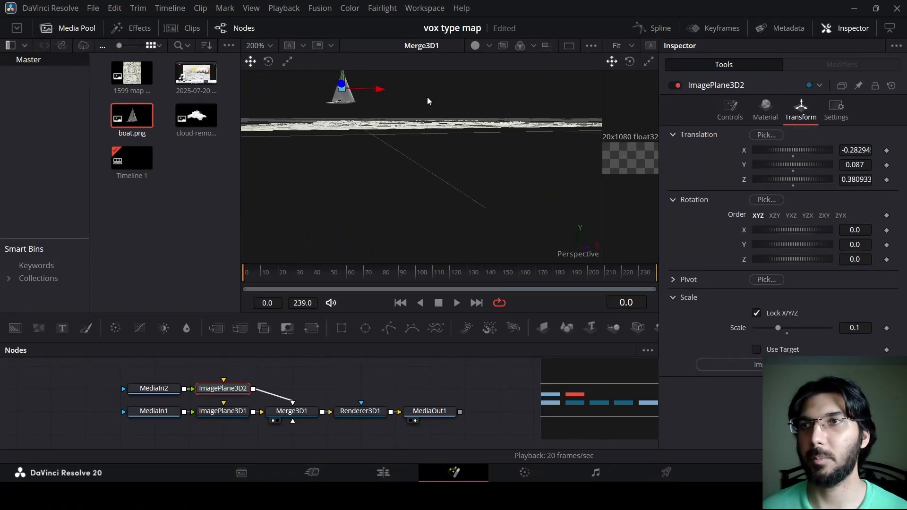
pyautogui.moveTo(794, 164); pyautogui.dragTo(694, 181)
# Check the gap between the boat and the map in the Left view and from low angles in the Perspective view.
pyautogui.rightClick(571, 256)
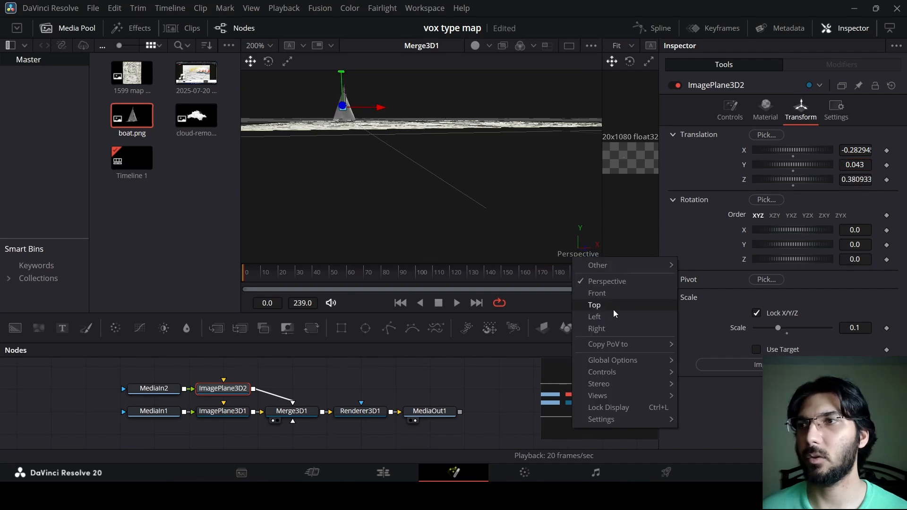
pyautogui.click(603, 318)
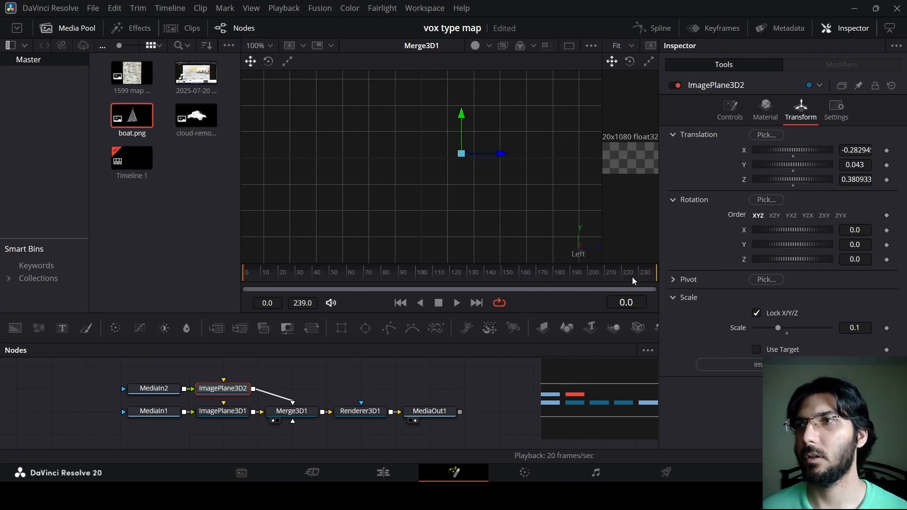
pyautogui.rightClick(581, 257)
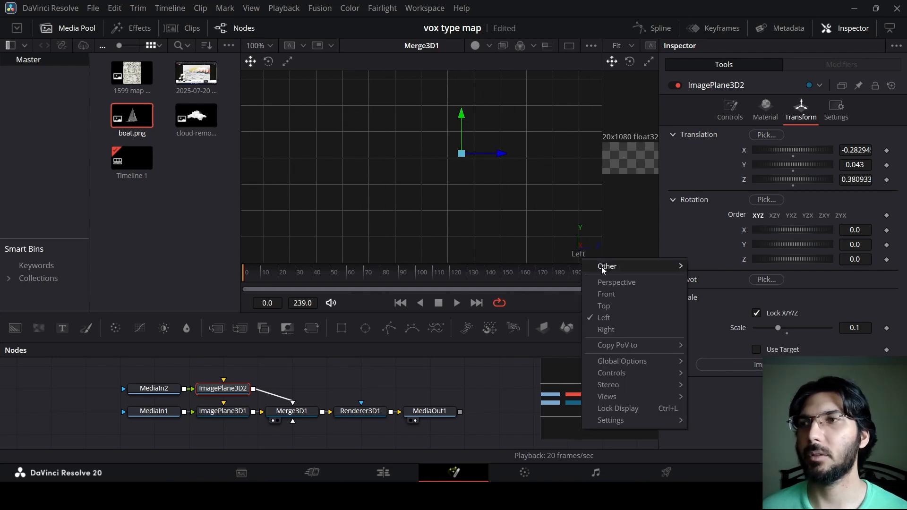
pyautogui.click(625, 285)
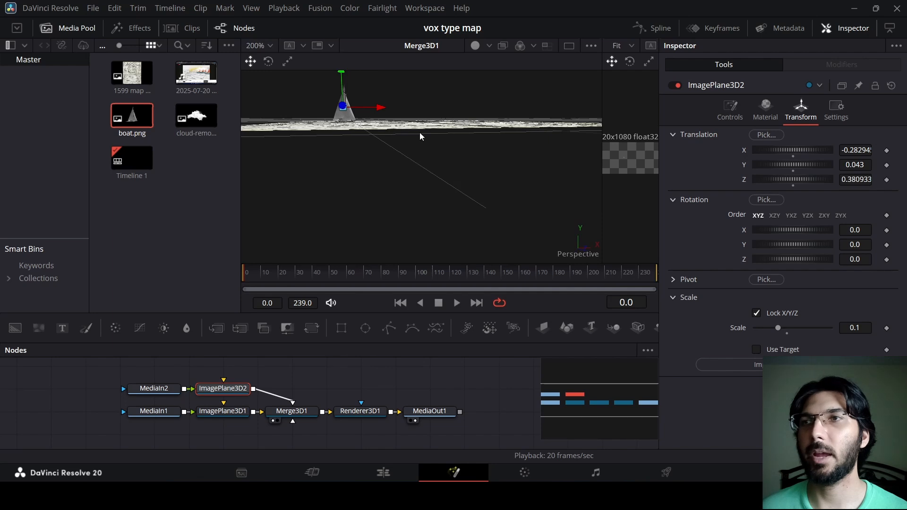
pyautogui.moveTo(419, 132); pyautogui.dragTo(393, 157)
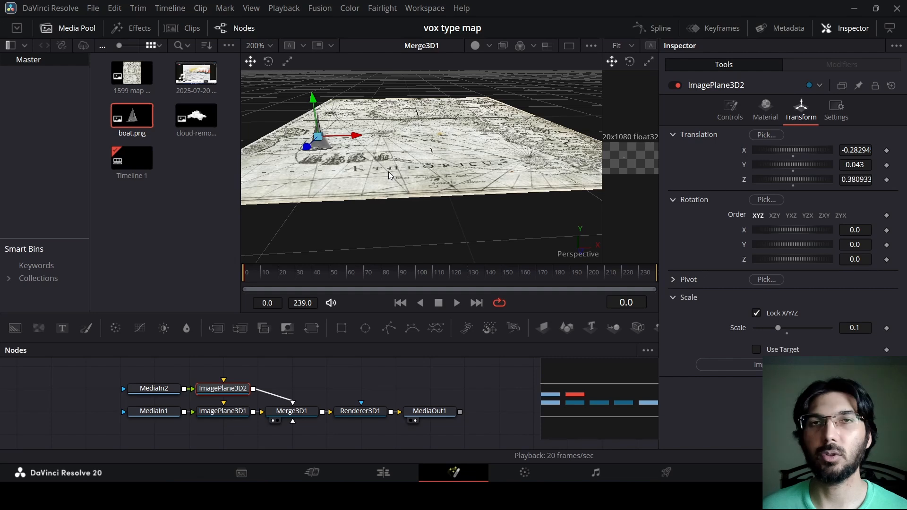
pyautogui.moveTo(350, 151); pyautogui.dragTo(401, 131)
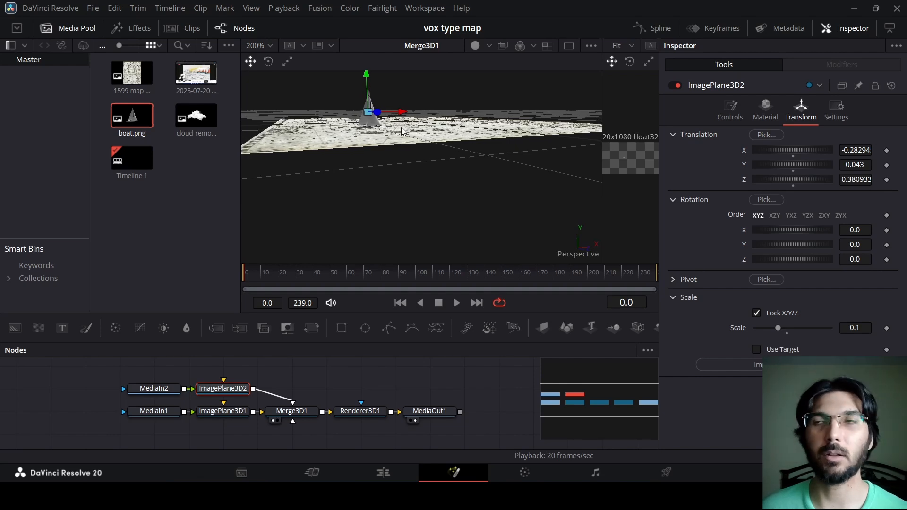
pyautogui.moveTo(393, 131); pyautogui.dragTo(376, 119)
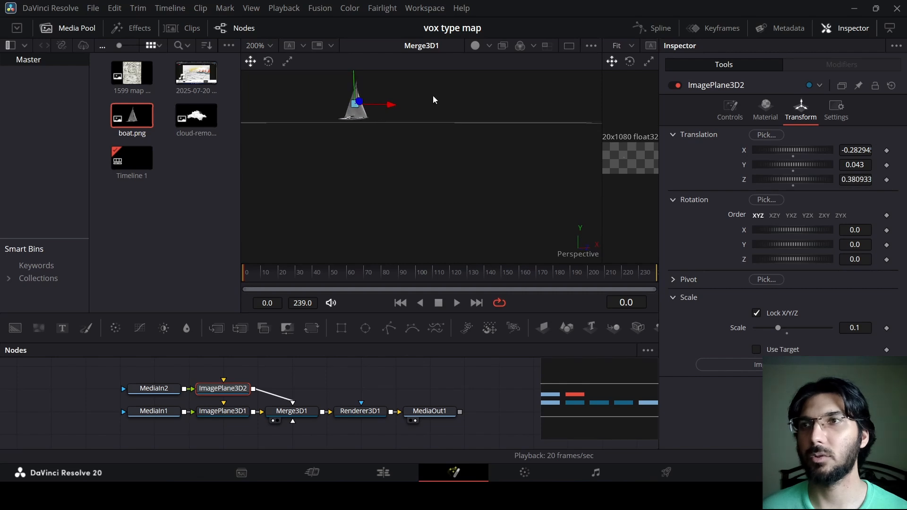
# Fine-tune the boat plane's Y translation to 0.034 and finally 0.036 so the hull rests on the map surface.
pyautogui.moveTo(856, 161); pyautogui.dragTo(852, 161)
pyautogui.rightClick(853, 163)
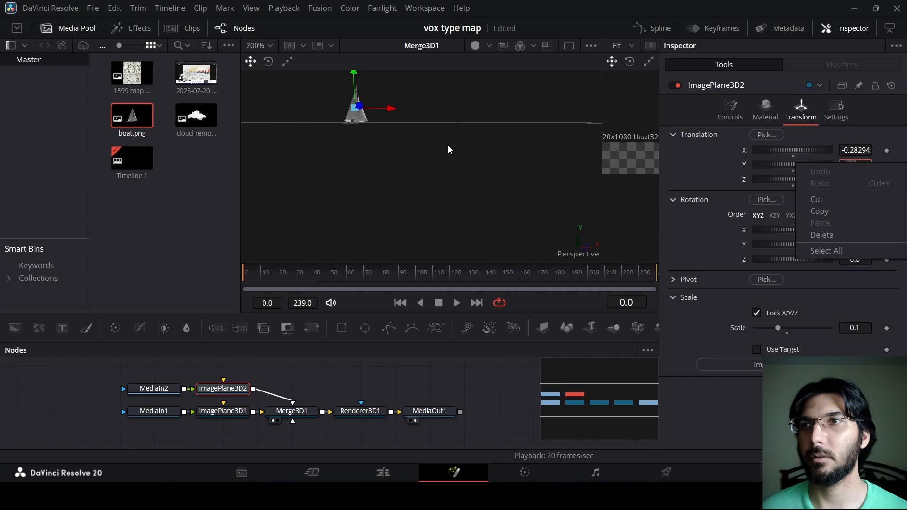
pyautogui.rightClick(367, 135)
pyautogui.click(352, 147)
pyautogui.moveTo(352, 147); pyautogui.dragTo(415, 172)
pyautogui.scroll(2, 335, 181)
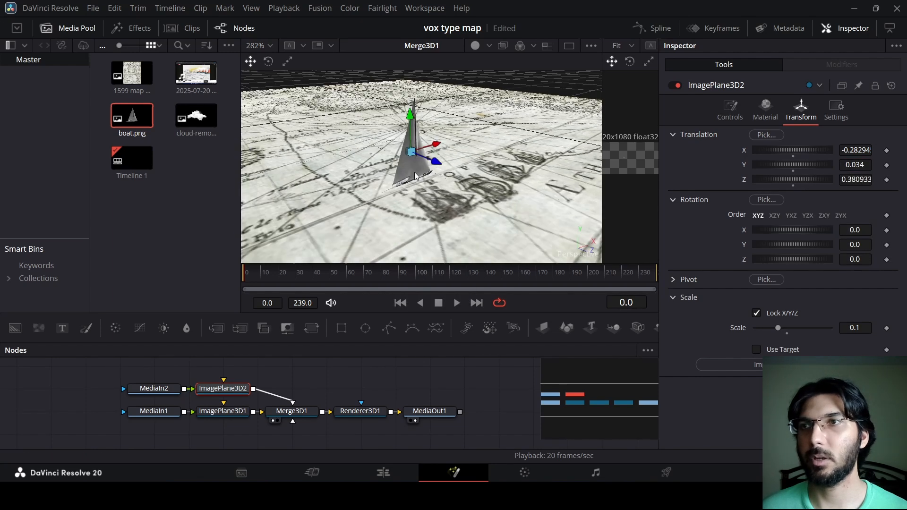
pyautogui.scroll(4, 423, 183)
pyautogui.scroll(-2, 424, 183)
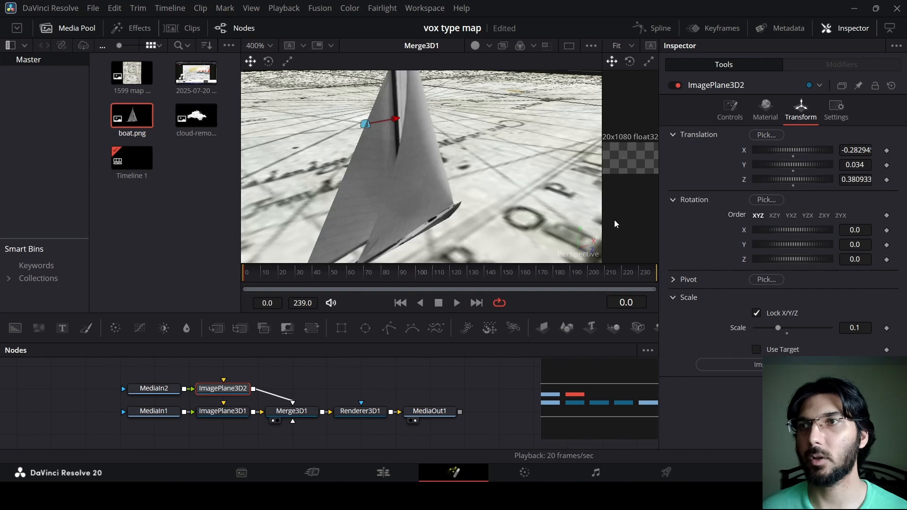
pyautogui.moveTo(860, 166); pyautogui.dragTo(862, 166)
# Examine the boat's placement on the map near the drawn ships from several distances and angles.
pyautogui.moveTo(466, 227); pyautogui.dragTo(417, 218)
pyautogui.scroll(-2, 412, 209)
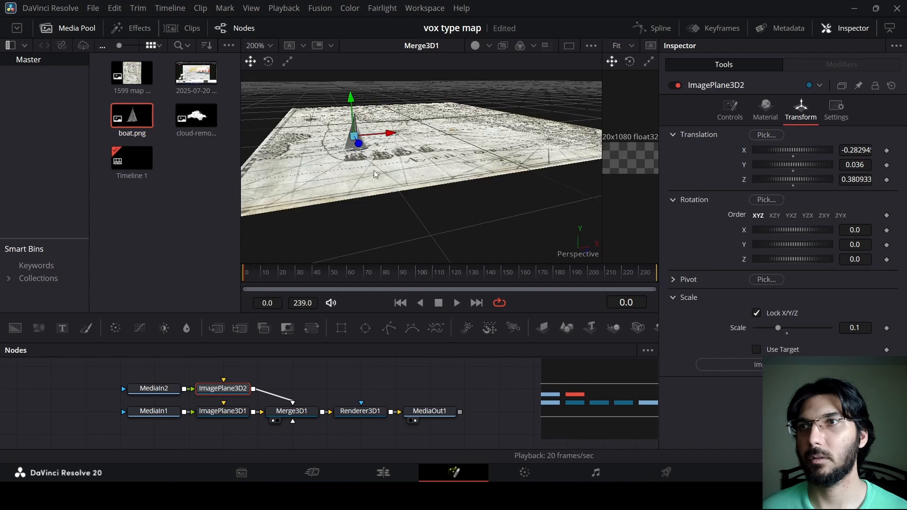
pyautogui.scroll(1, 367, 160)
pyautogui.moveTo(368, 160); pyautogui.dragTo(380, 199)
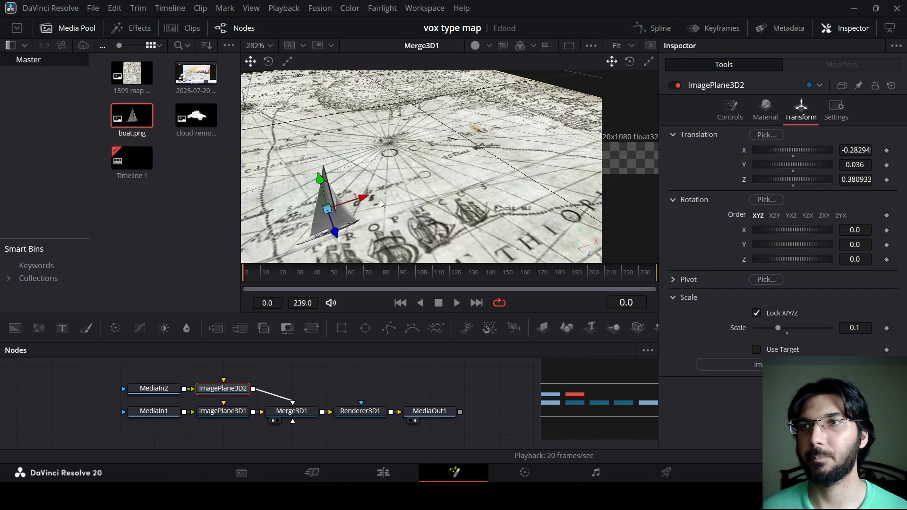
pyautogui.rightClick(351, 197)
pyautogui.rightClick(449, 182)
pyautogui.rightClick(424, 184)
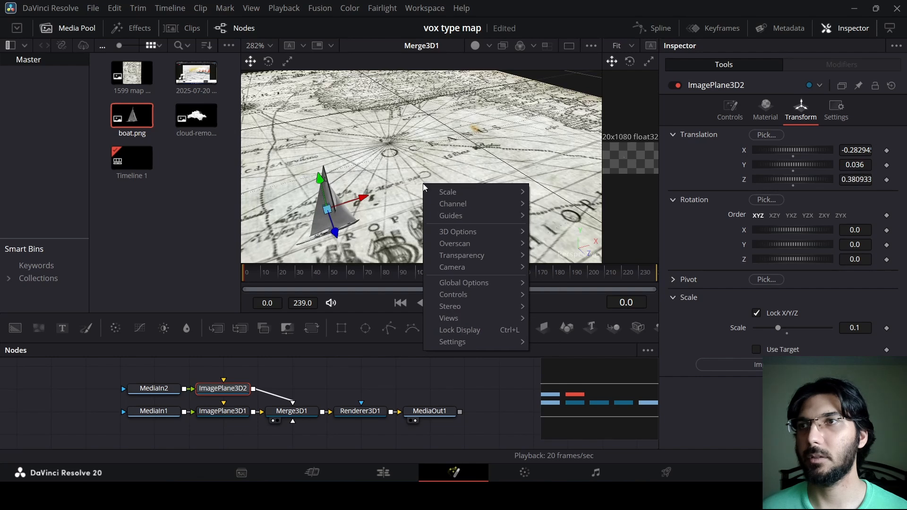
pyautogui.click(435, 197)
pyautogui.moveTo(434, 197); pyautogui.dragTo(401, 211)
pyautogui.scroll(-1, 403, 212)
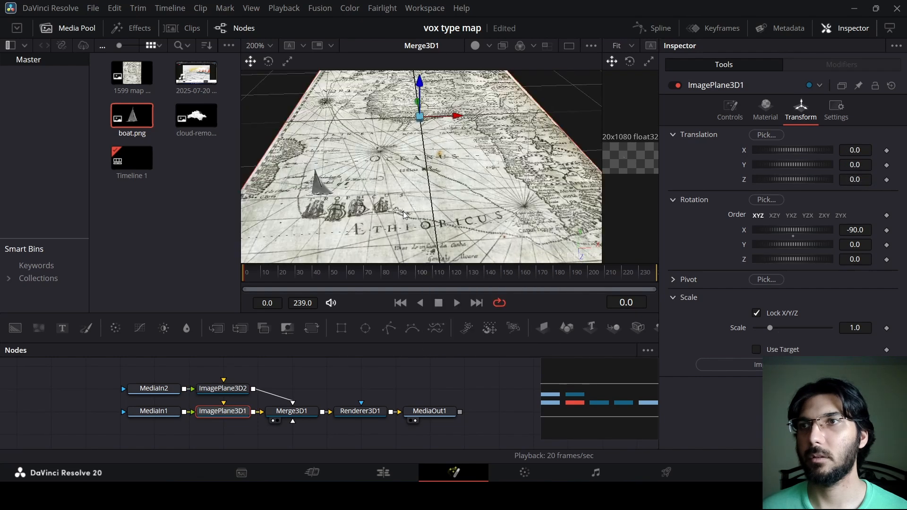
# Select the boat plane and move it along X and Z to about X -0.300 and Z 0.271, farther up the map.
pyautogui.click(316, 186)
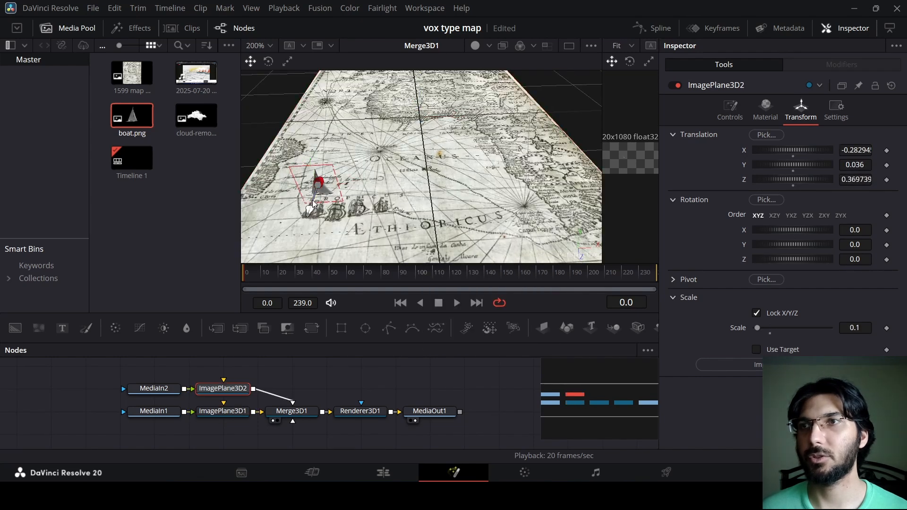
pyautogui.moveTo(361, 163); pyautogui.dragTo(344, 163)
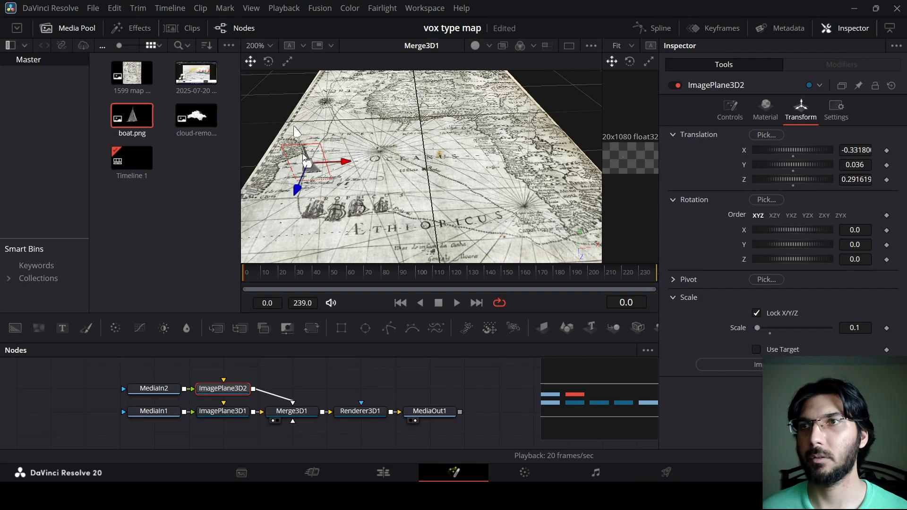
pyautogui.moveTo(302, 185); pyautogui.dragTo(346, 157)
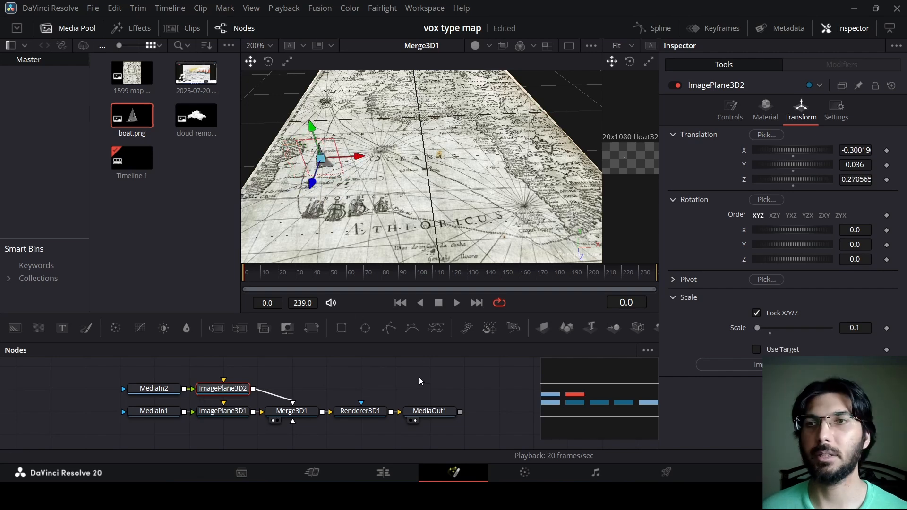
# Add a Duplicate 3D node between the boat's image plane and the 3D merge.
pyautogui.hotkey('shift', 'space')
pyautogui.write('r')
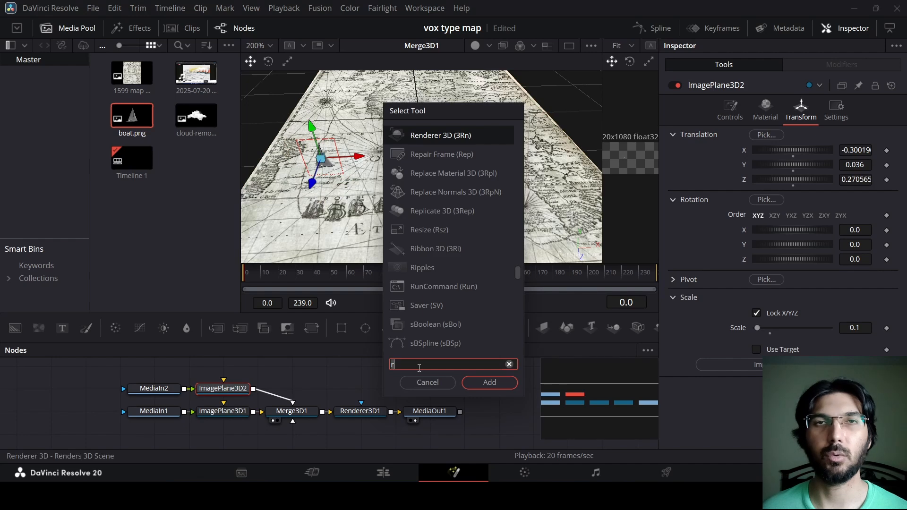
pyautogui.press('BackSpace')
pyautogui.write('dup')
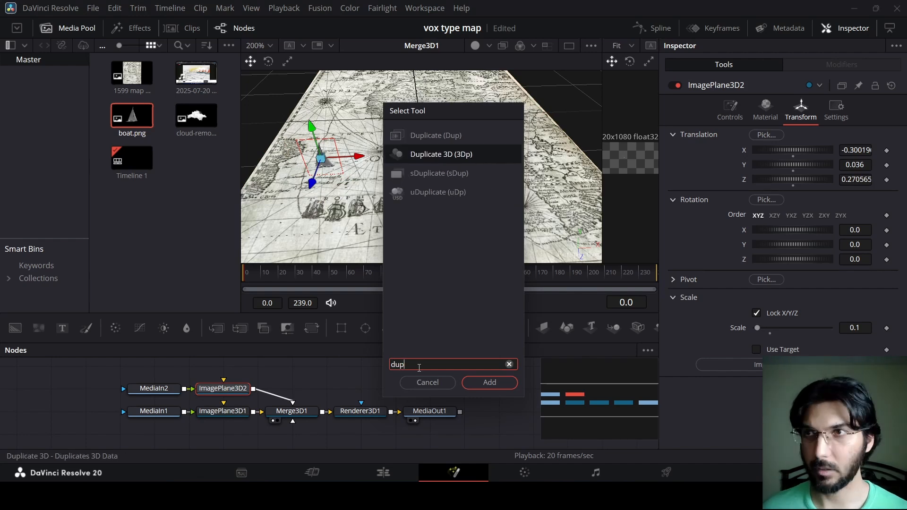
pyautogui.press('Return')
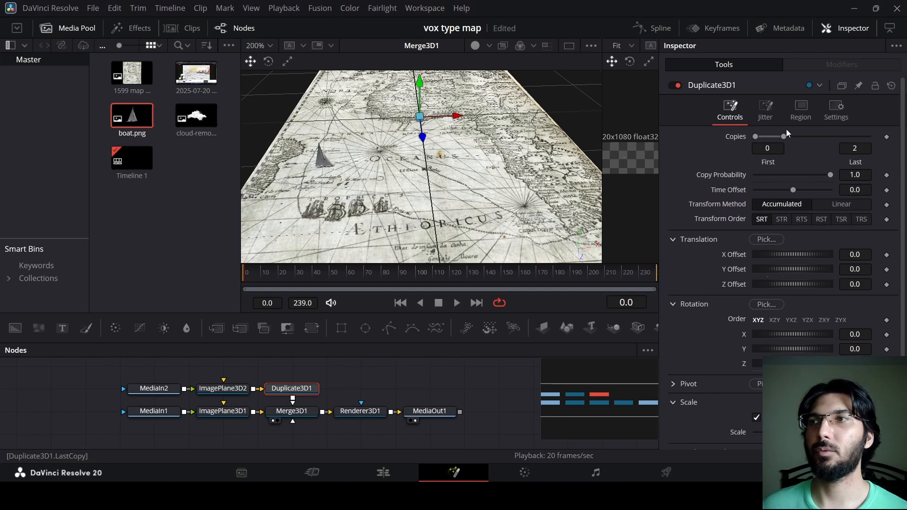
# Set the boat duplicates' last copy to 3, with an X offset of 0.058 and a Z offset of -0.06.
pyautogui.moveTo(783, 136); pyautogui.dragTo(794, 137)
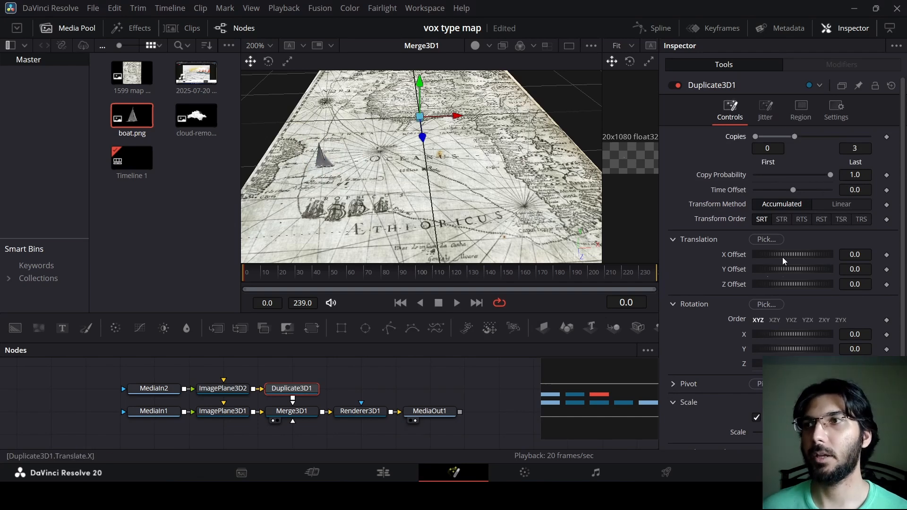
pyautogui.moveTo(818, 284); pyautogui.dragTo(788, 257)
pyautogui.hotkey('ctrl', 'z')
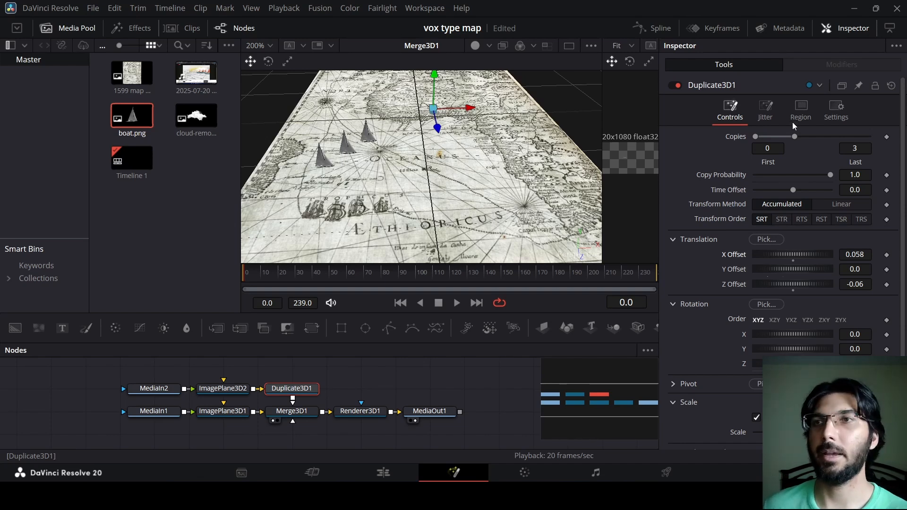
# Set the boat duplicates' X translation jitter to 0.101 so they are spaced irregularly.
pyautogui.click(770, 118)
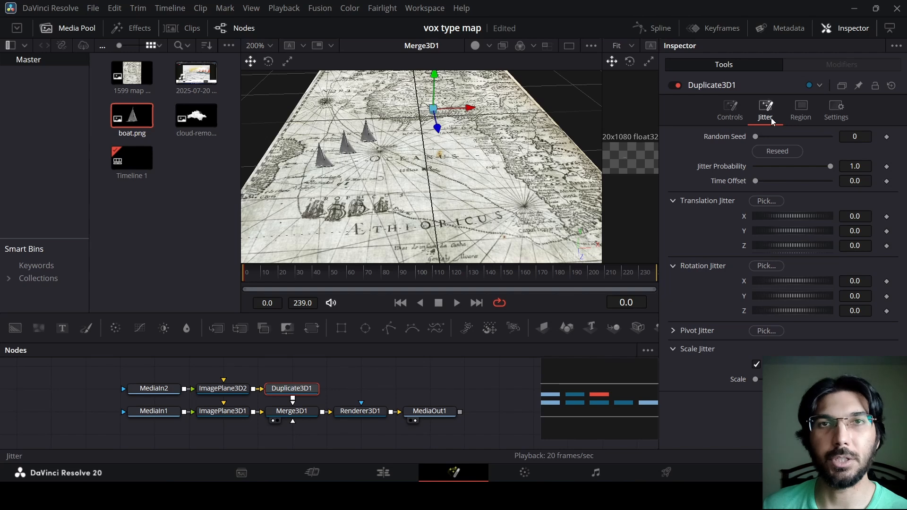
pyautogui.moveTo(792, 230)
pyautogui.mouseDown()
pyautogui.moveTo(803, 231)
pyautogui.moveTo(797, 217)
pyautogui.mouseUp()
pyautogui.press('space')
pyautogui.hotkey('ctrl', 'z')
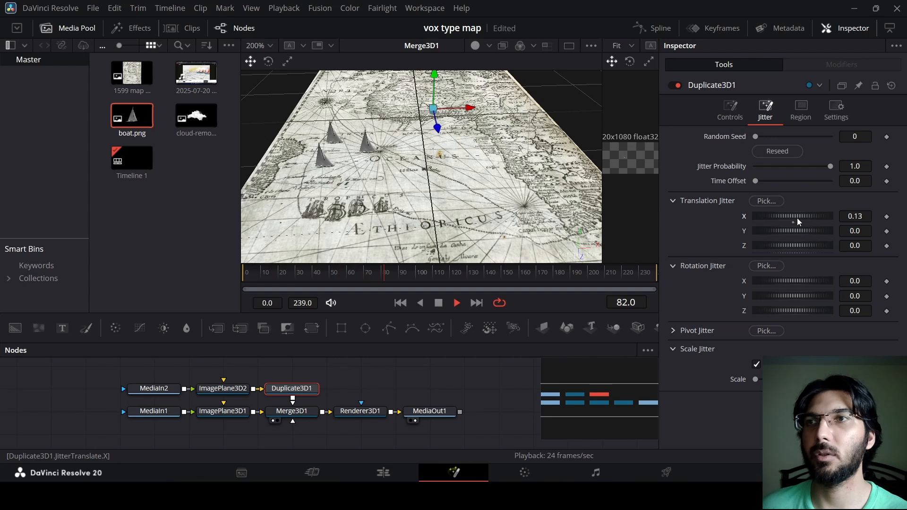
pyautogui.press('space')
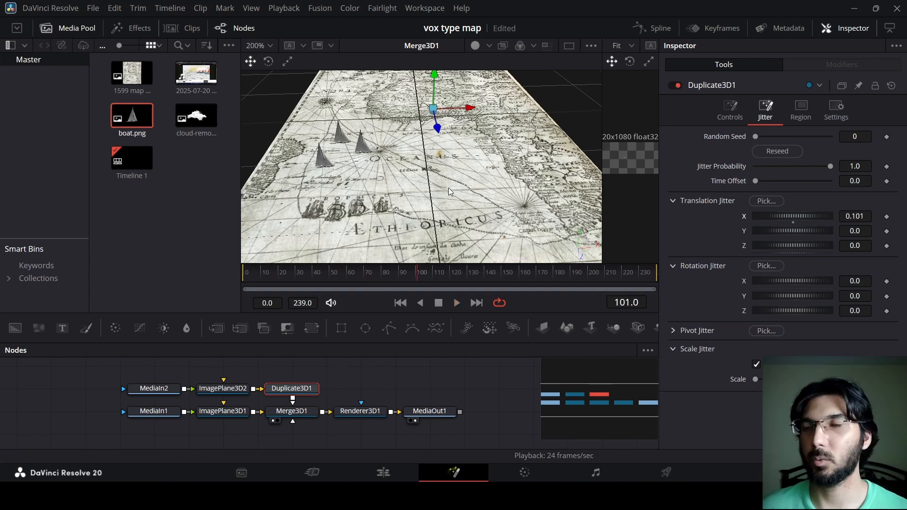
# Move the boat image plane to about X -0.357 and Z 0.332, and check the boats from low and raised angles.
pyautogui.moveTo(392, 187); pyautogui.dragTo(381, 226)
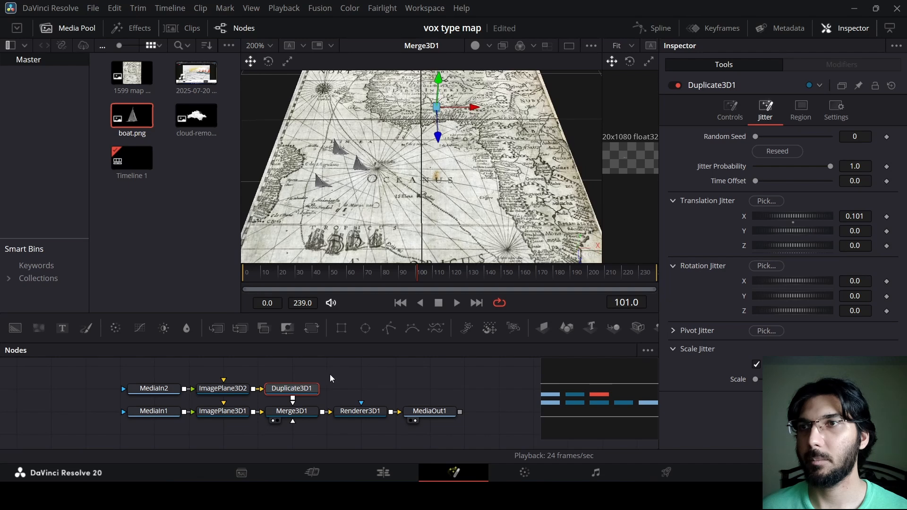
pyautogui.click(223, 389)
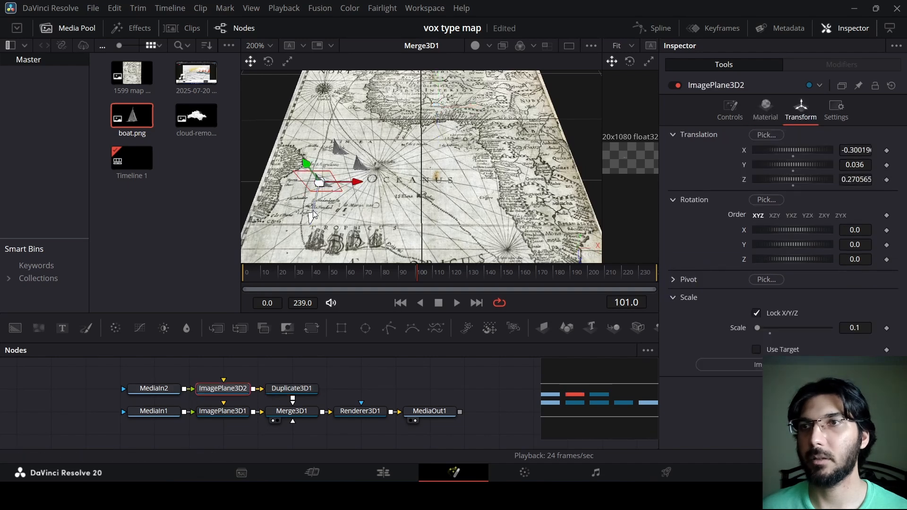
pyautogui.moveTo(313, 216); pyautogui.dragTo(312, 238)
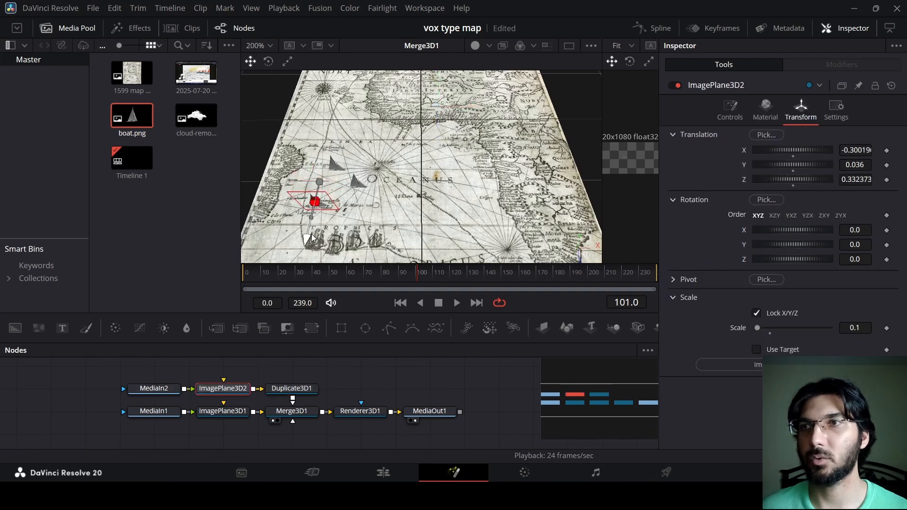
pyautogui.moveTo(350, 202); pyautogui.dragTo(308, 208)
pyautogui.moveTo(367, 214); pyautogui.dragTo(393, 112)
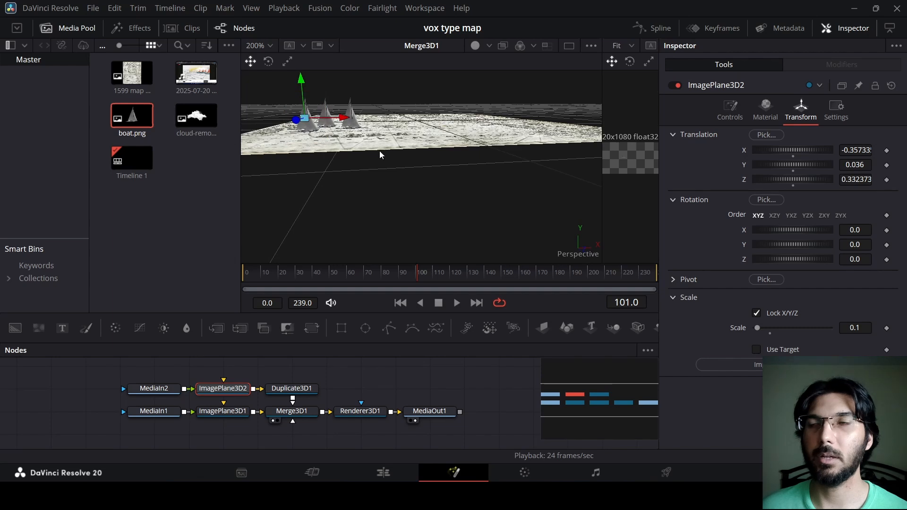
pyautogui.moveTo(403, 195); pyautogui.dragTo(381, 238)
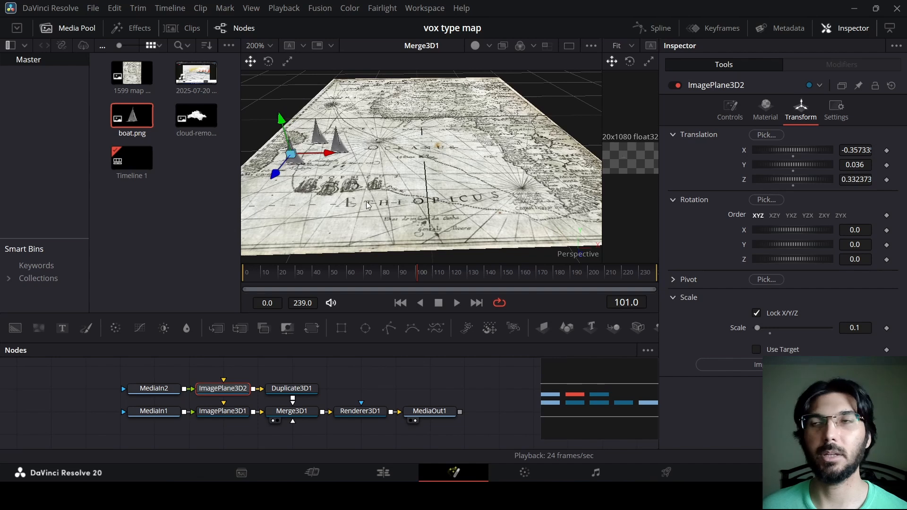
pyautogui.moveTo(373, 197)
pyautogui.mouseDown()
pyautogui.moveTo(373, 146)
pyautogui.moveTo(379, 203)
pyautogui.moveTo(369, 208)
pyautogui.mouseUp()
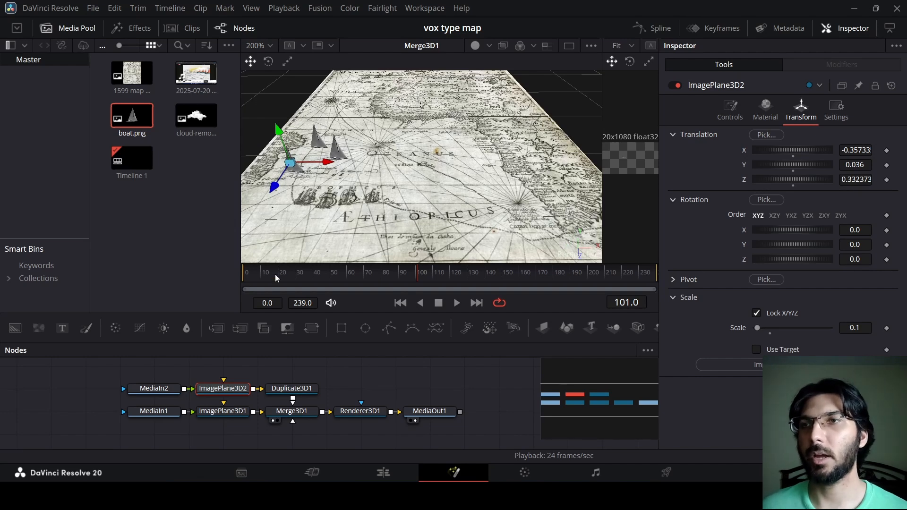
# Animate the boat plane's X translation with a keyframe at frame 0 and a value of about 0.078 at frame 239.
pyautogui.moveTo(275, 274); pyautogui.dragTo(237, 281)
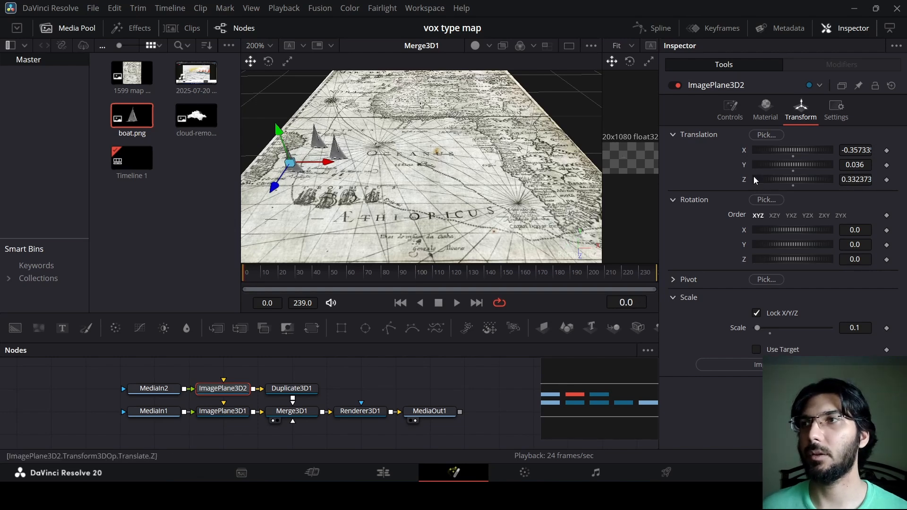
pyautogui.click(886, 151)
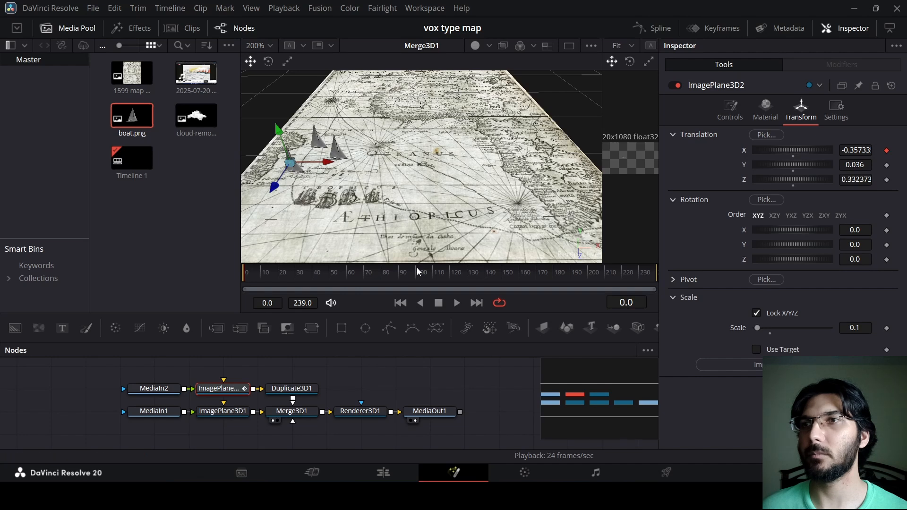
pyautogui.moveTo(812, 151); pyautogui.dragTo(805, 157)
pyautogui.hotkey('ctrl', 'z')
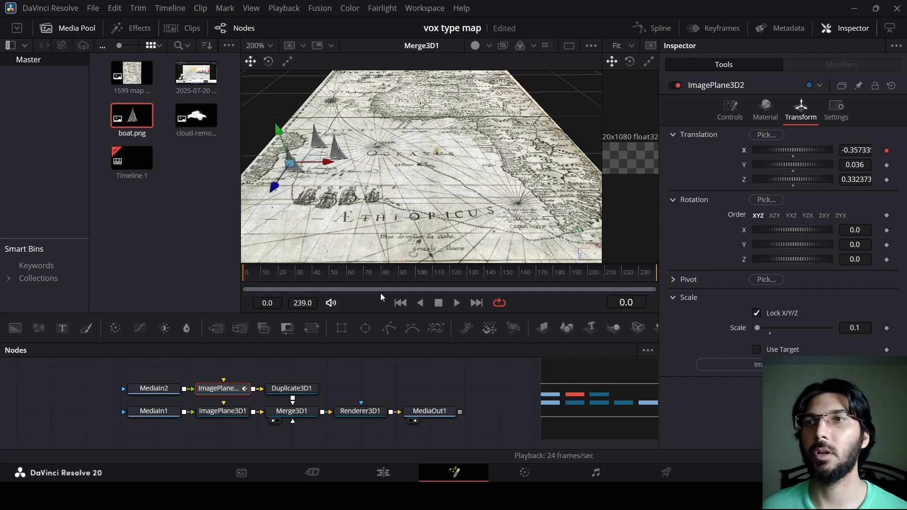
pyautogui.moveTo(355, 275); pyautogui.dragTo(679, 274)
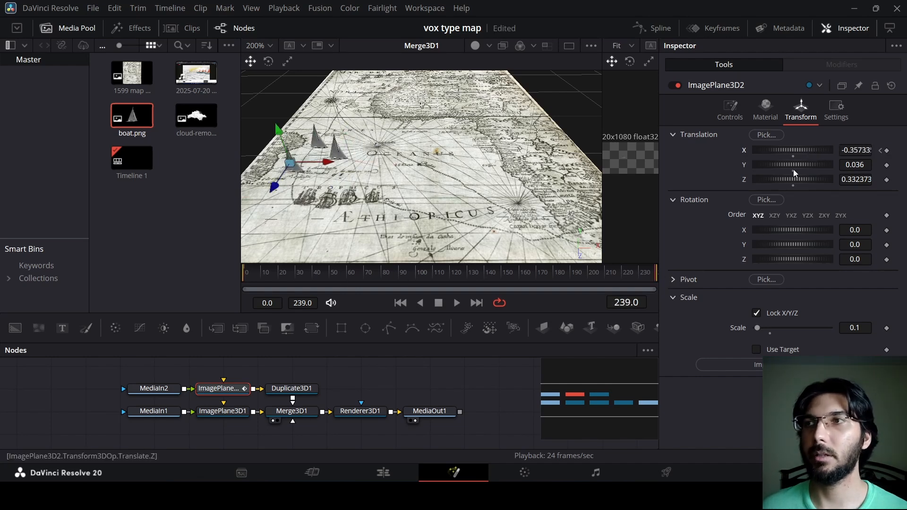
pyautogui.moveTo(858, 147); pyautogui.dragTo(906, 148)
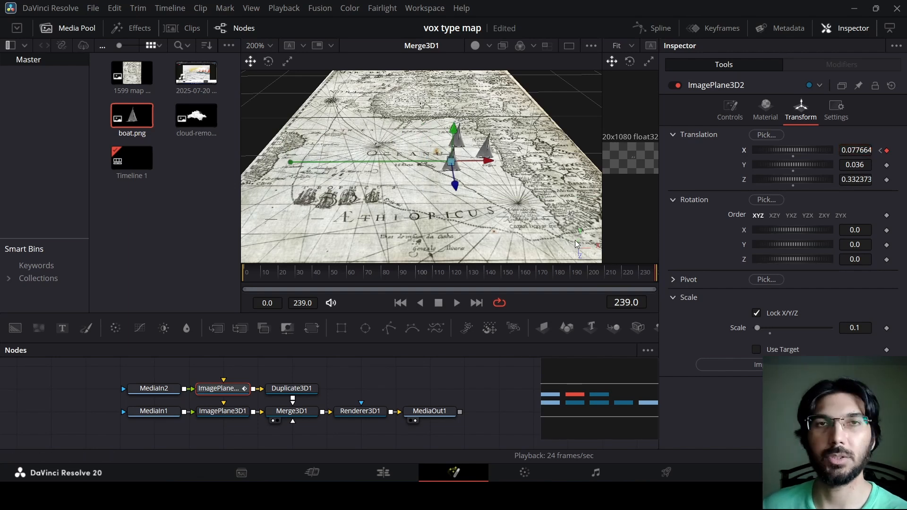
# Try other X jitter and X offset values on the boat duplicates at frame 0, undoing each change.
pyautogui.click(291, 390)
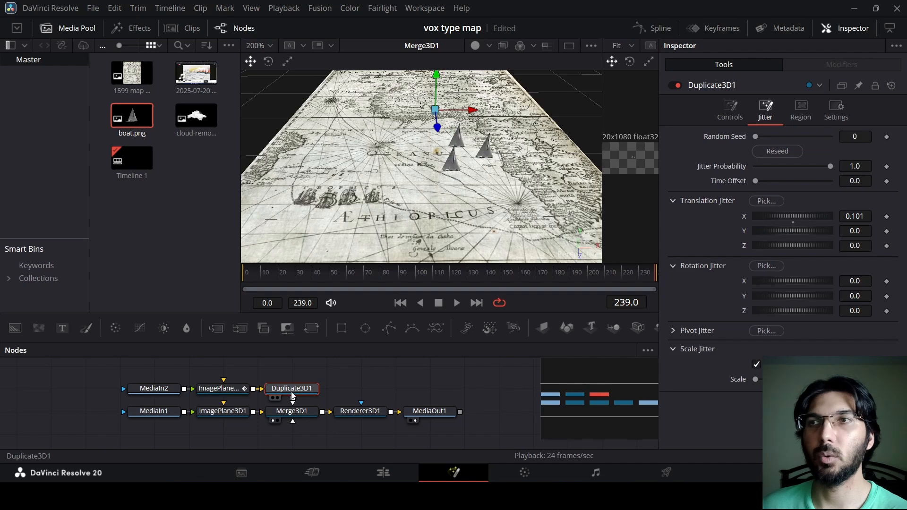
pyautogui.moveTo(267, 267); pyautogui.dragTo(233, 275)
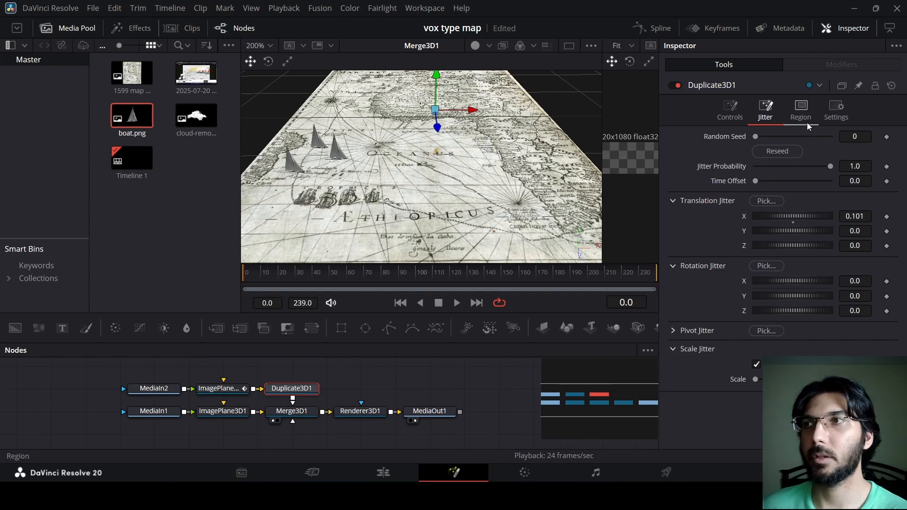
pyautogui.moveTo(858, 216); pyautogui.dragTo(809, 217)
pyautogui.hotkey('ctrl', 'z')
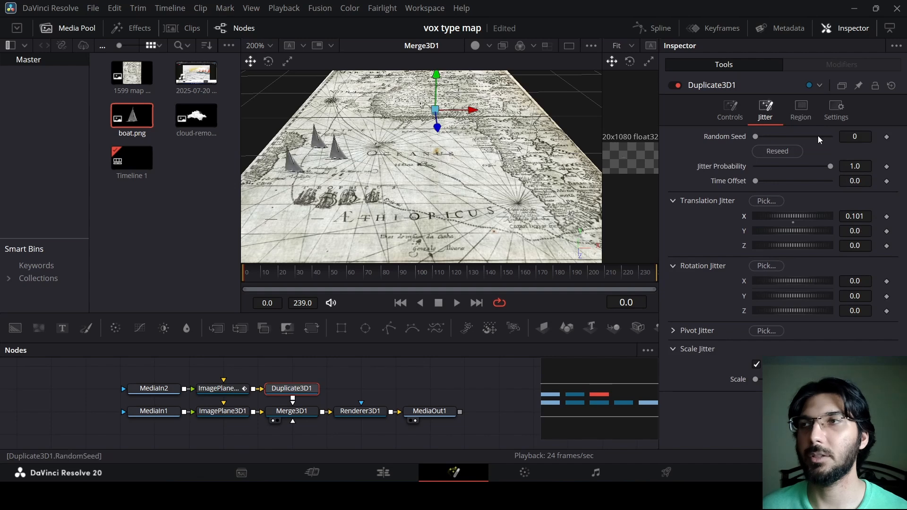
pyautogui.click(730, 111)
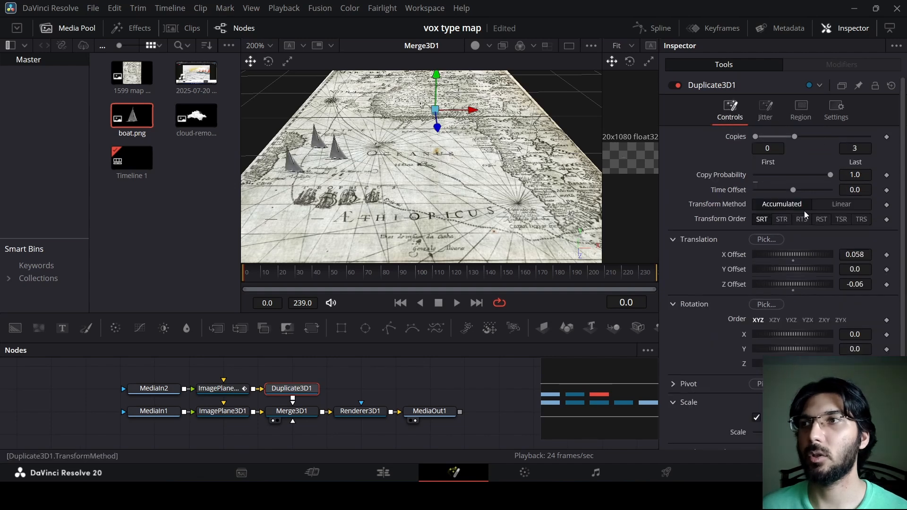
pyautogui.moveTo(861, 256); pyautogui.dragTo(880, 255)
pyautogui.hotkey('ctrl', 'z')
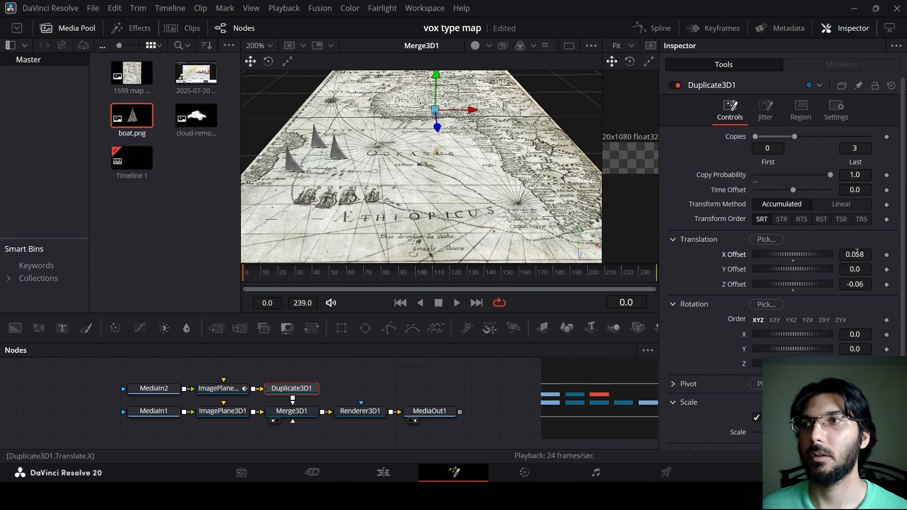
# Keyframe the boat duplicates' X translation jitter at 0.101 on frame 0, a lower value on frame 100 and a higher one on frame 239.
pyautogui.click(766, 113)
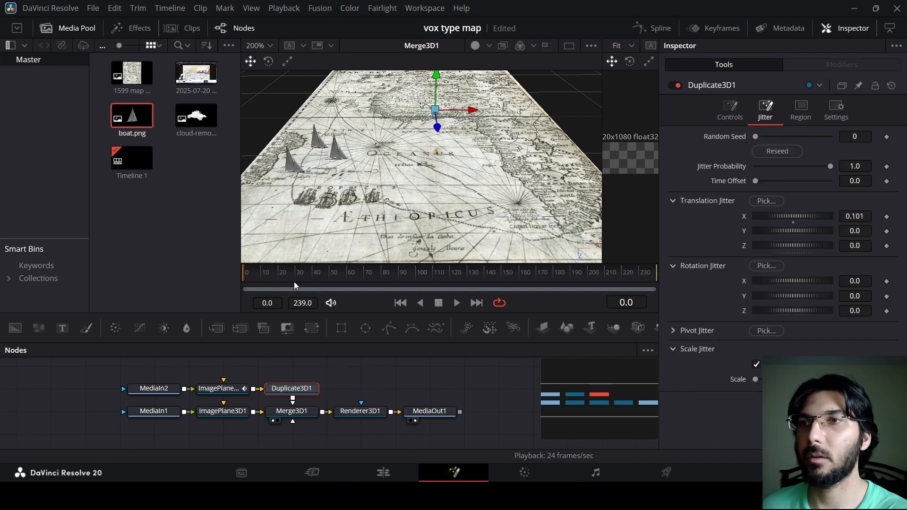
pyautogui.click(887, 217)
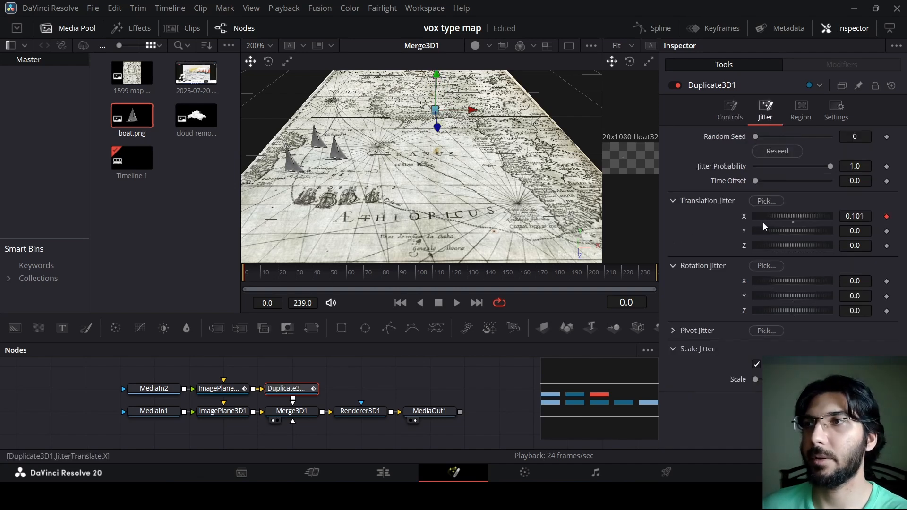
pyautogui.moveTo(649, 282); pyautogui.dragTo(418, 296)
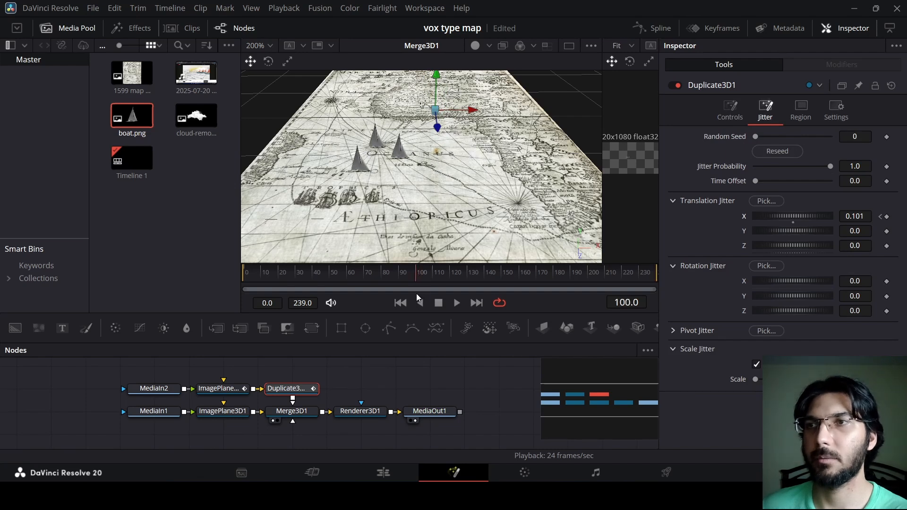
pyautogui.moveTo(862, 218); pyautogui.dragTo(816, 218)
pyautogui.moveTo(417, 277); pyautogui.dragTo(671, 294)
pyautogui.moveTo(853, 217); pyautogui.dragTo(873, 217)
# Play the animation from frame 0 to review how the boats move across the map.
pyautogui.click(243, 280)
pyautogui.click(361, 372)
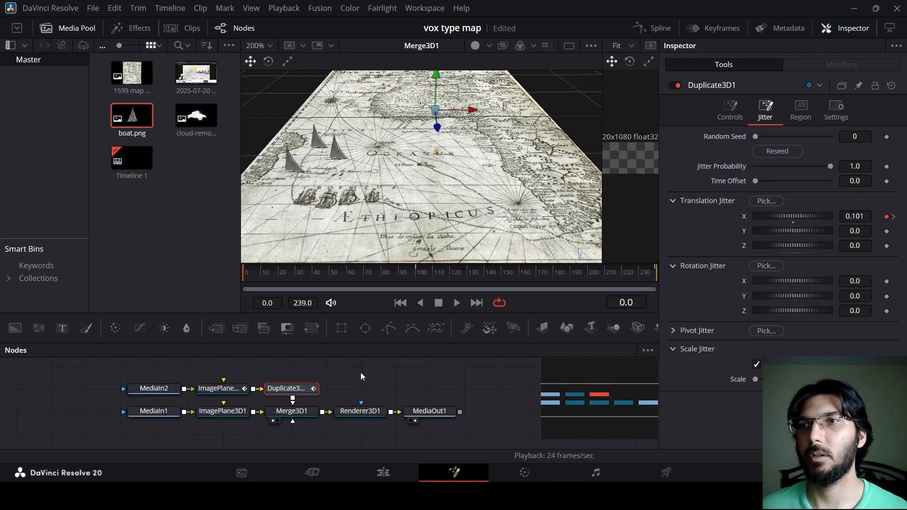
pyautogui.press('space')
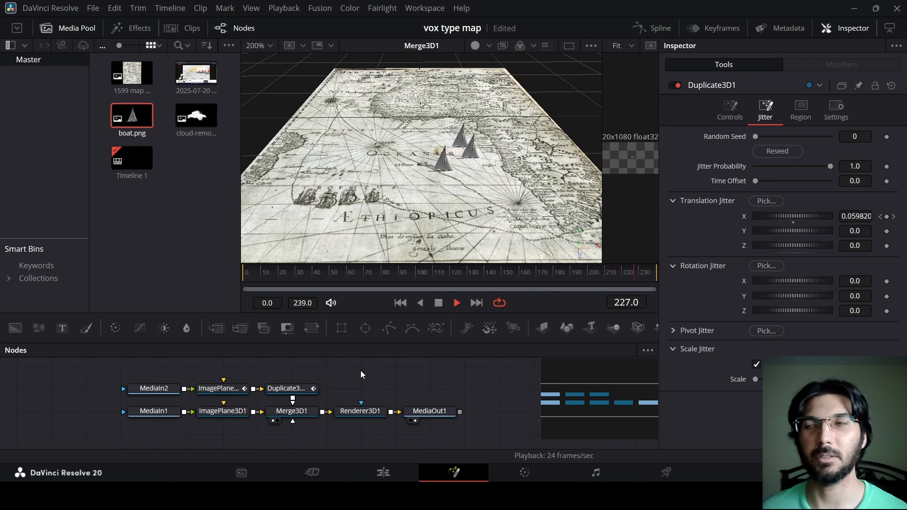
pyautogui.press('space')
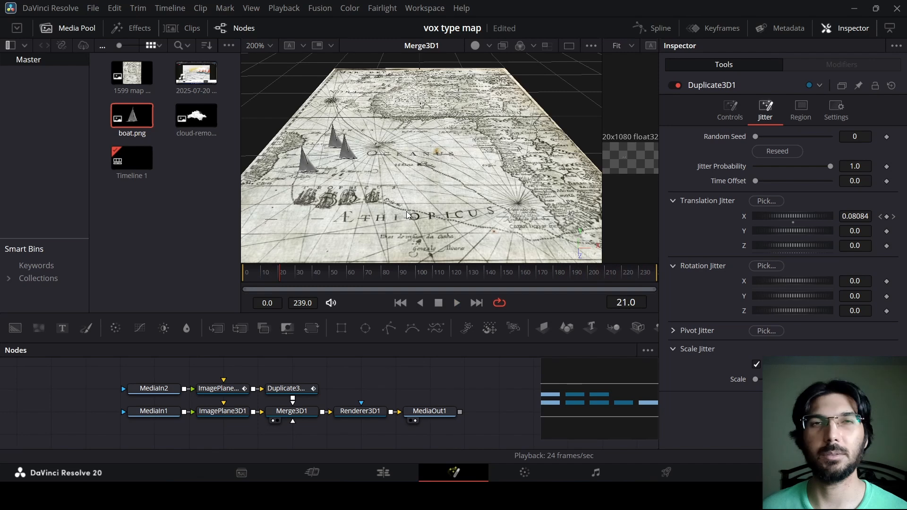
# Add the cloud-removebg-preview.png image to the node graph above the boat's node branch.
pyautogui.click(175, 280)
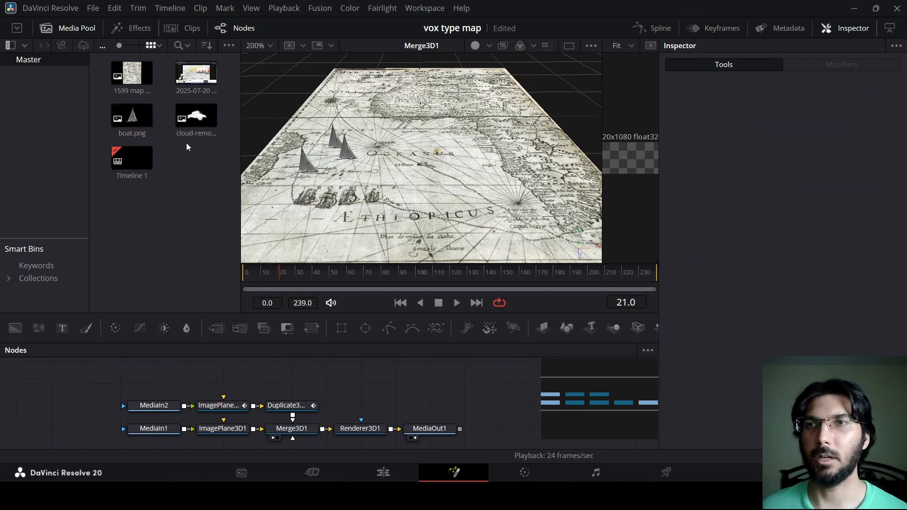
pyautogui.moveTo(163, 369); pyautogui.dragTo(163, 373)
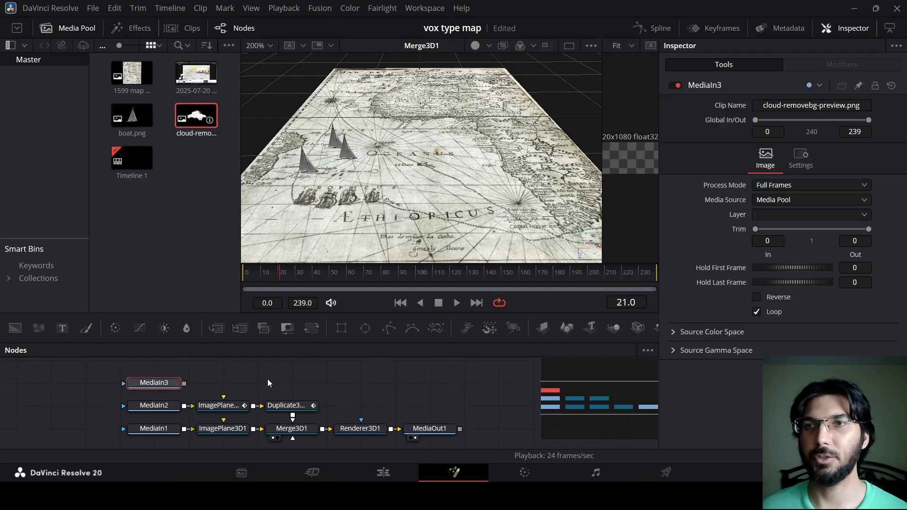
# Add an Image Plane 3D and a Duplicate 3D after the cloud image and connect the duplicate to Merge3D1.
pyautogui.click(544, 328)
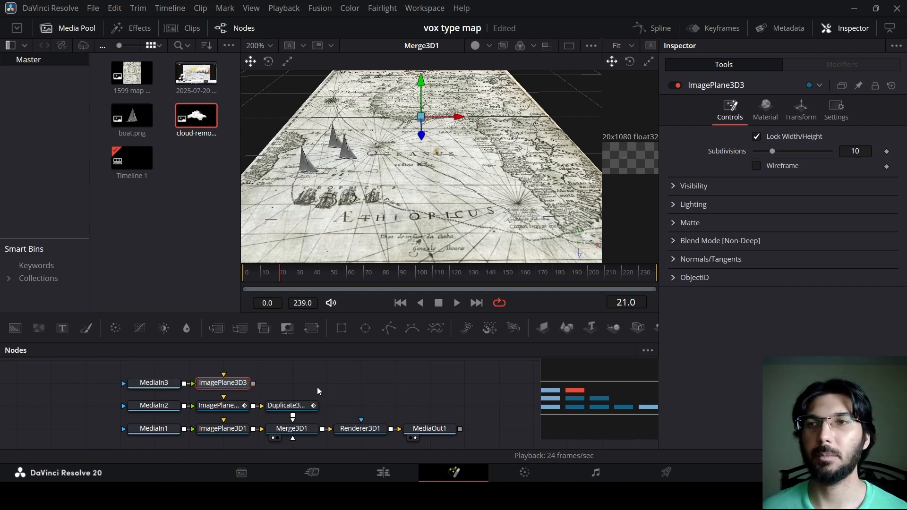
pyautogui.hotkey('shift', 'space')
pyautogui.write('dup')
pyautogui.press('Return')
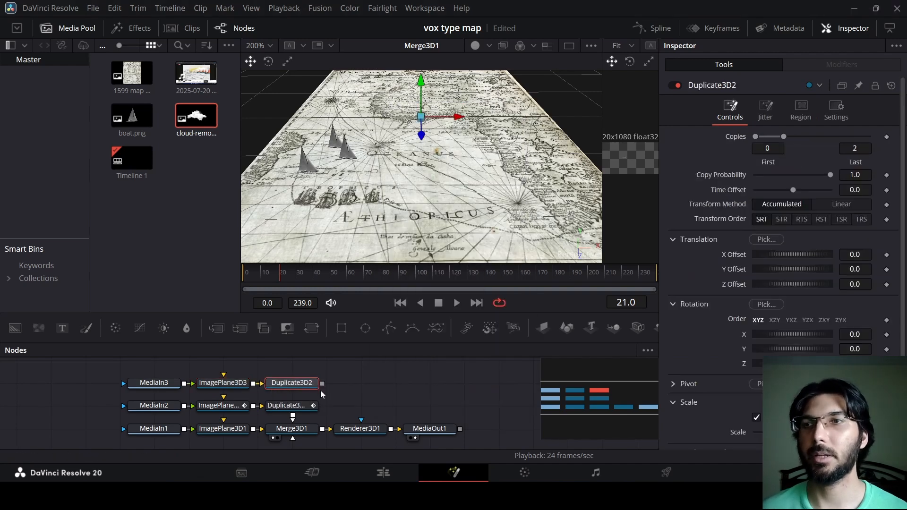
pyautogui.moveTo(323, 384); pyautogui.dragTo(303, 429)
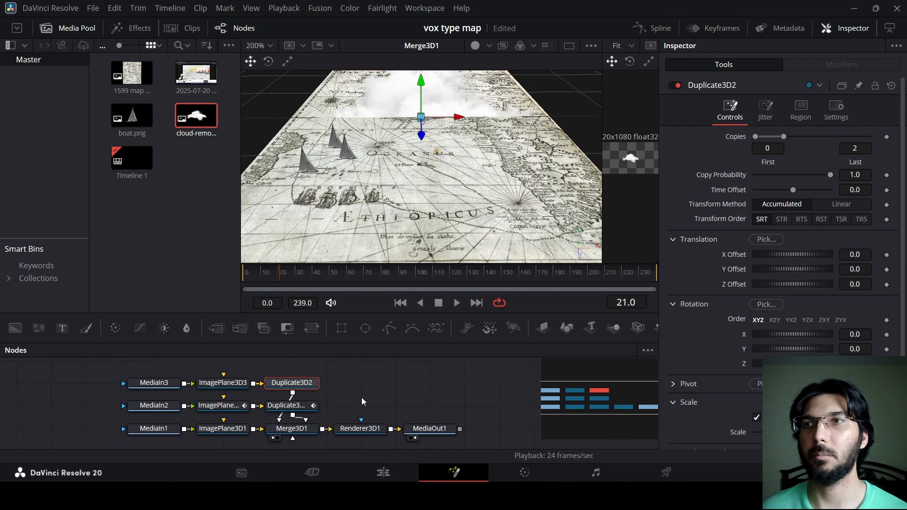
# Set the cloud image plane's scale to 0.3.
pyautogui.scroll(-2, 421, 176)
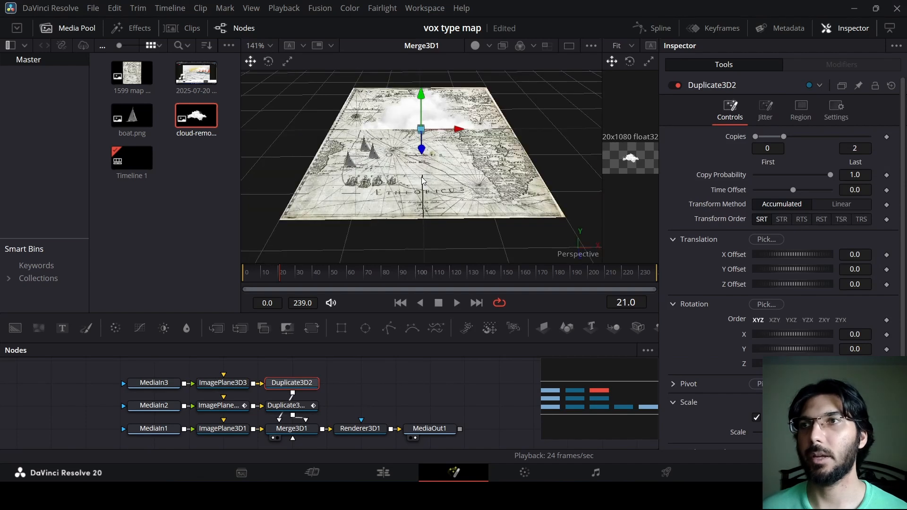
pyautogui.click(236, 388)
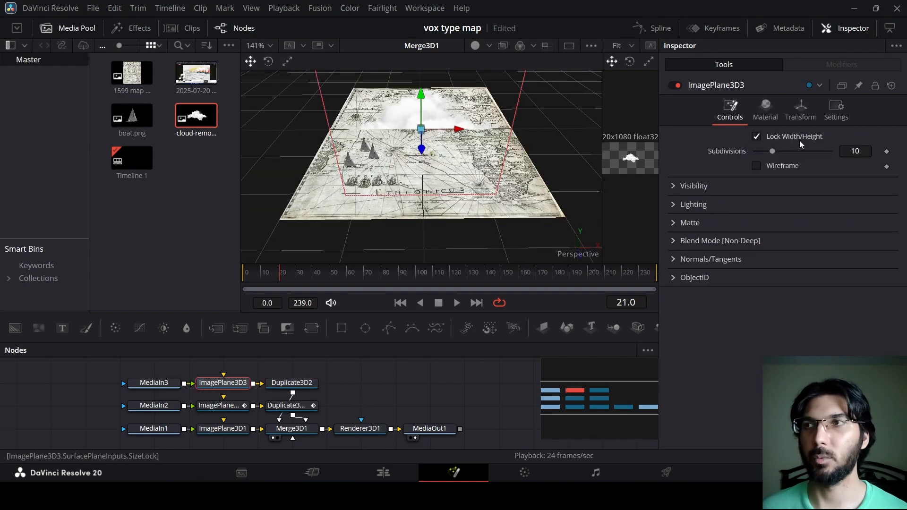
pyautogui.click(801, 111)
pyautogui.click(856, 328)
pyautogui.write('1.6')
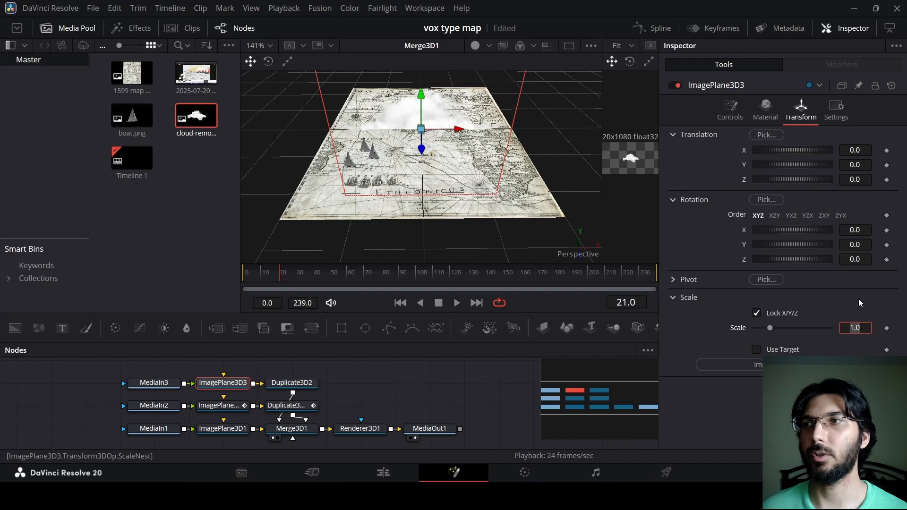
pyautogui.write('0.2')
pyautogui.press('Tab')
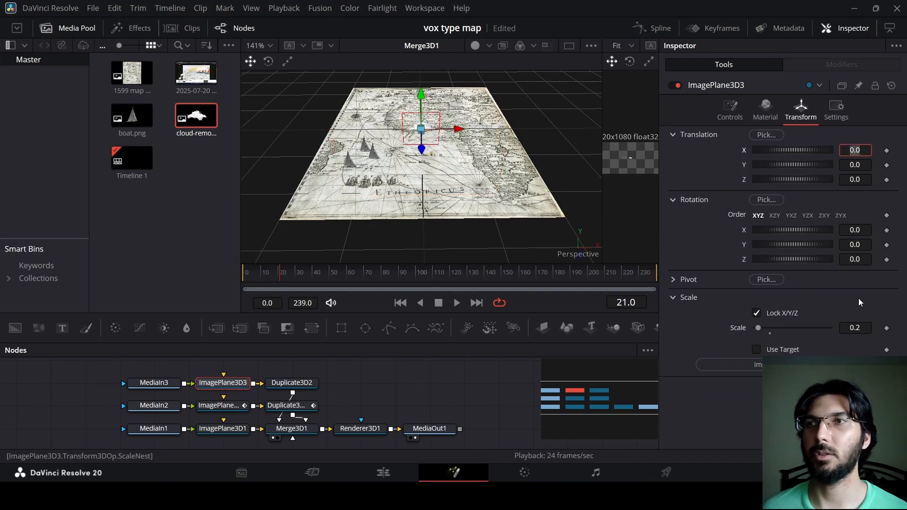
pyautogui.click(855, 327)
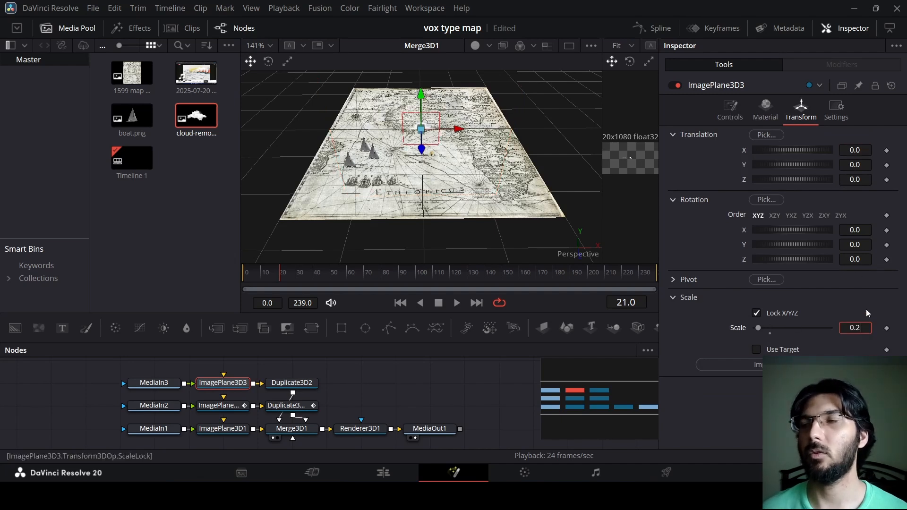
pyautogui.press('BackSpace')
pyautogui.write('3')
pyautogui.press('Tab')
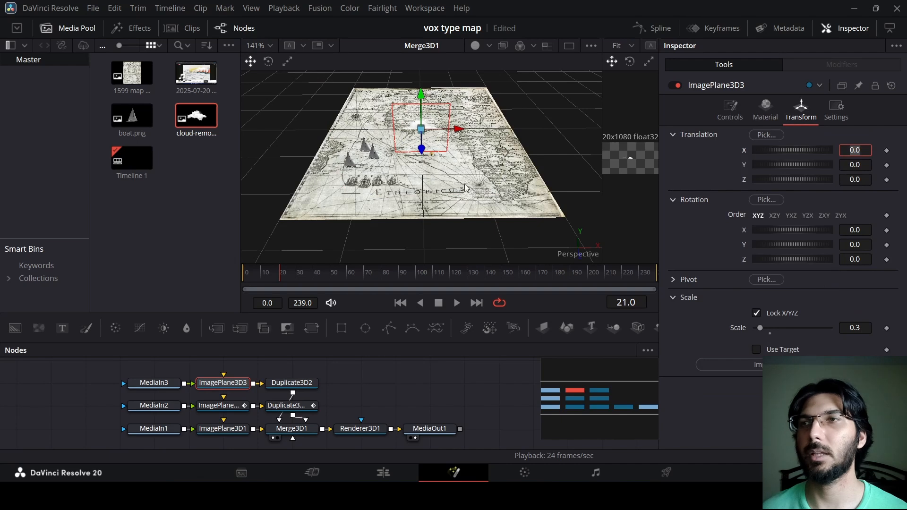
# Raise the cloud image plane above the map to about 0.118 in Y and shift it to about -0.167 in X.
pyautogui.moveTo(465, 188); pyautogui.dragTo(464, 141)
pyautogui.moveTo(421, 97); pyautogui.dragTo(423, 70)
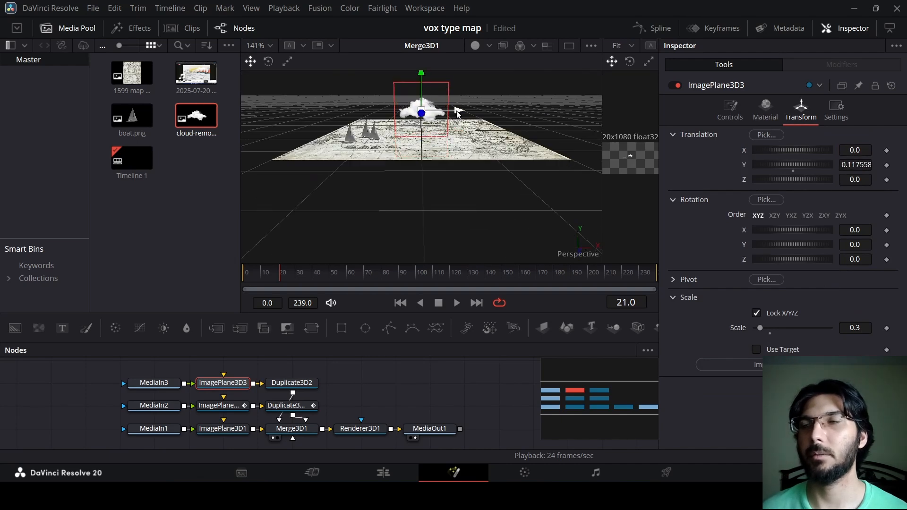
pyautogui.moveTo(458, 112); pyautogui.dragTo(424, 112)
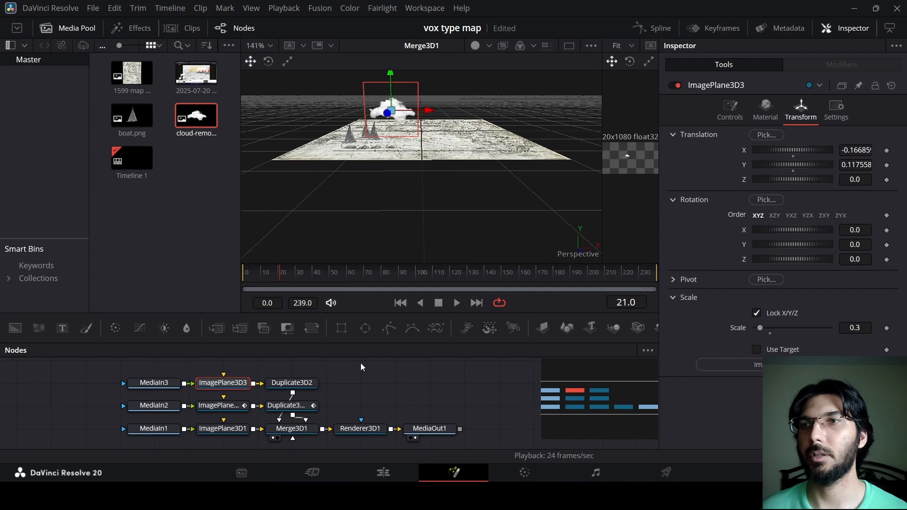
# Set the cloud duplicates' last copy to 5 and spread them with an X offset of 0.145.
pyautogui.click(314, 384)
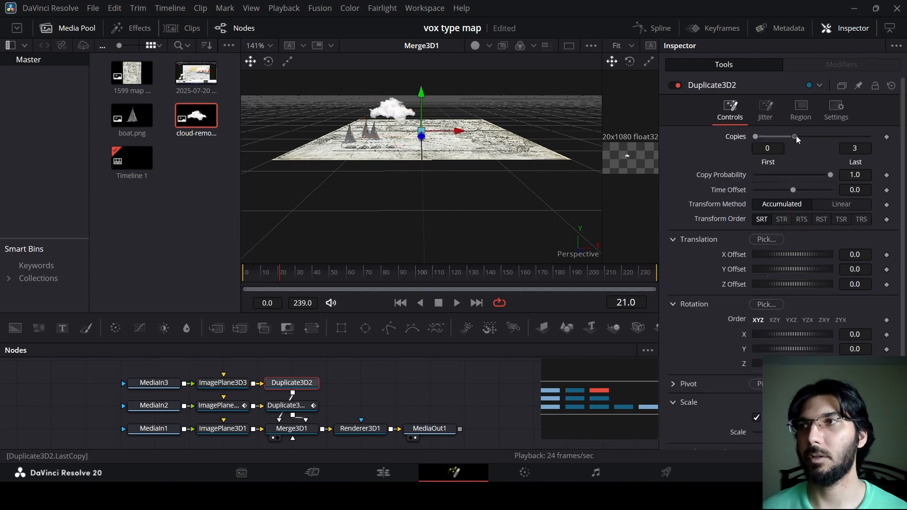
pyautogui.moveTo(795, 136); pyautogui.dragTo(816, 136)
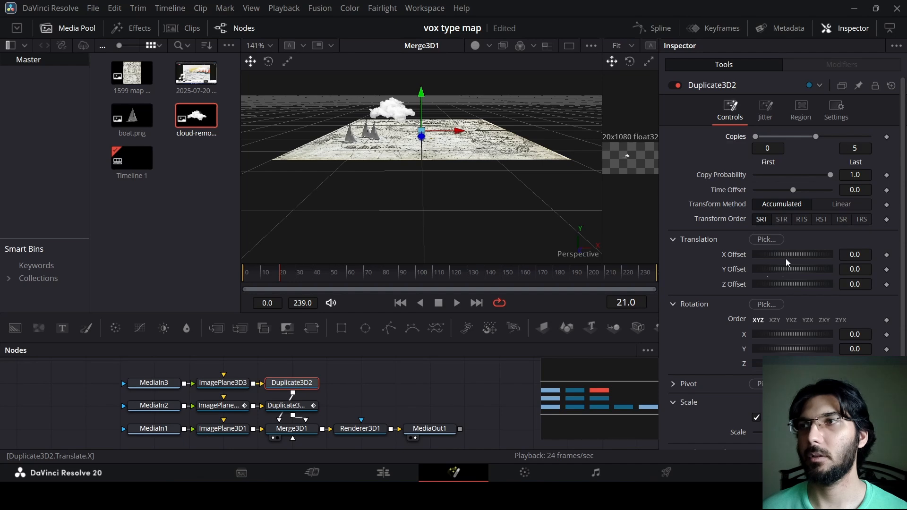
pyautogui.moveTo(786, 257); pyautogui.dragTo(789, 258)
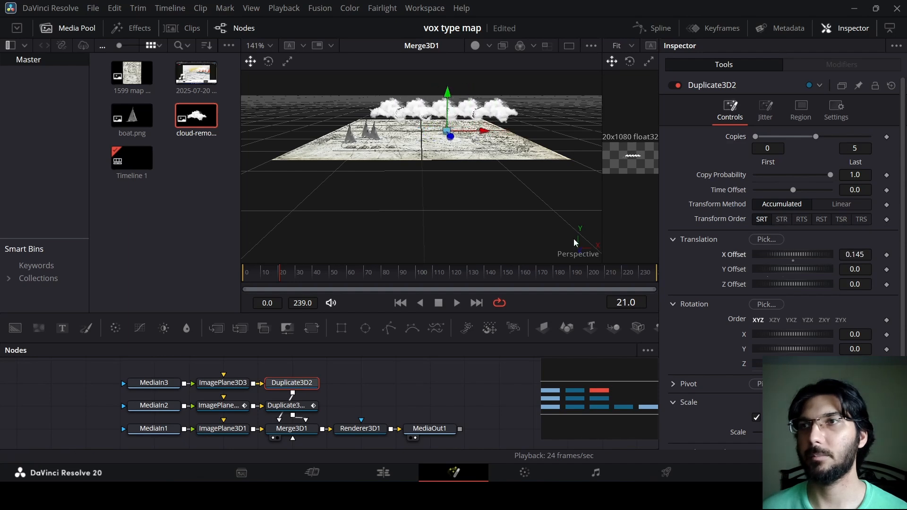
# Set the cloud duplicates' Z offset to 0.07 so the copies recede diagonally across the map.
pyautogui.moveTo(504, 207); pyautogui.dragTo(494, 233)
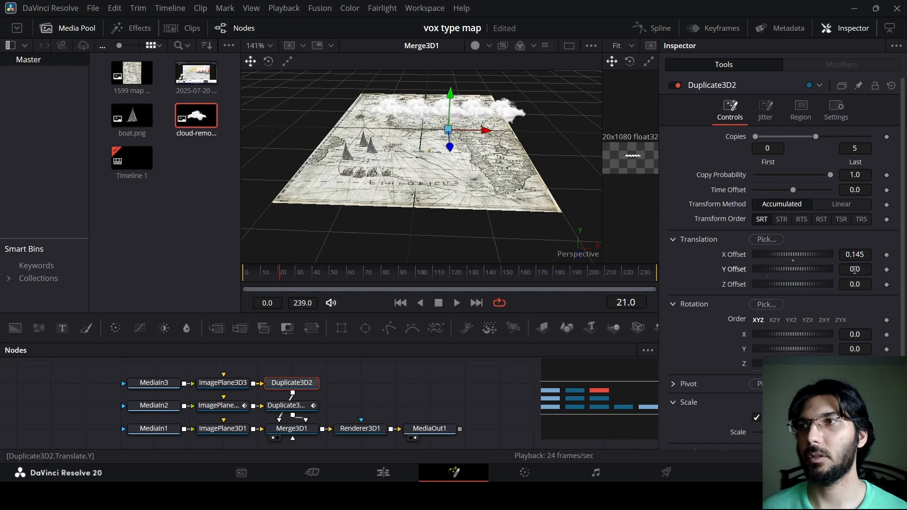
pyautogui.moveTo(854, 270)
pyautogui.mouseDown()
pyautogui.moveTo(840, 283)
pyautogui.moveTo(867, 283)
pyautogui.moveTo(856, 284)
pyautogui.mouseUp()
pyautogui.hotkey('ctrl', 'z')
pyautogui.moveTo(587, 227); pyautogui.dragTo(570, 285)
pyautogui.moveTo(439, 193); pyautogui.dragTo(452, 229)
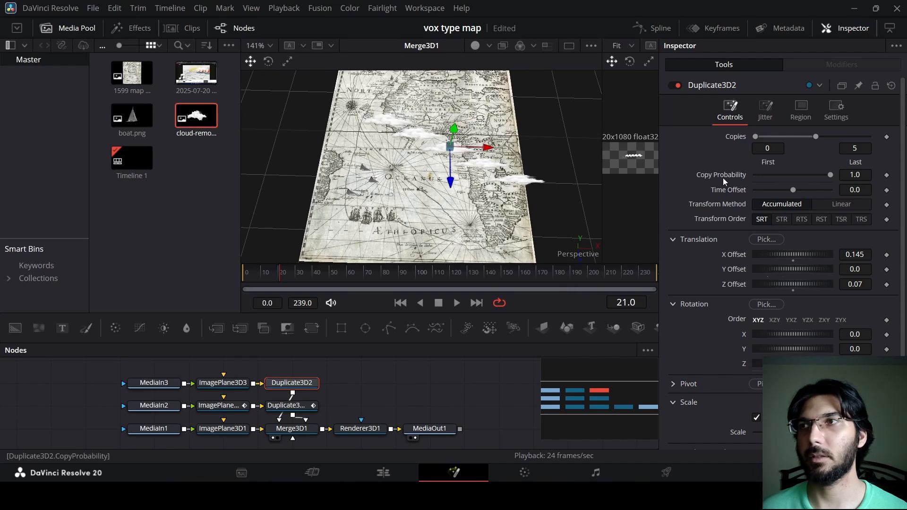
# Set the cloud duplicates' X translation jitter to 0.328.
pyautogui.click(768, 114)
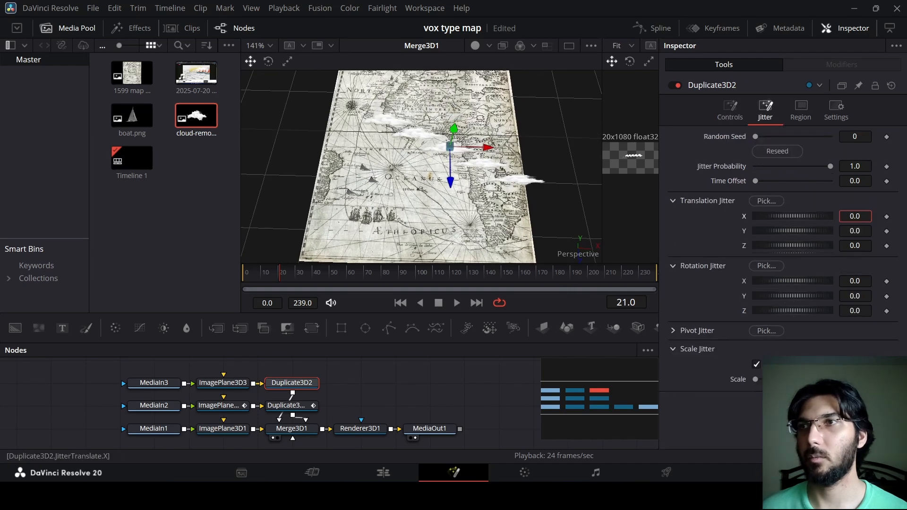
pyautogui.moveTo(855, 216); pyautogui.dragTo(886, 217)
pyautogui.moveTo(857, 245)
pyautogui.mouseDown()
pyautogui.moveTo(872, 245)
pyautogui.moveTo(856, 245)
pyautogui.mouseUp()
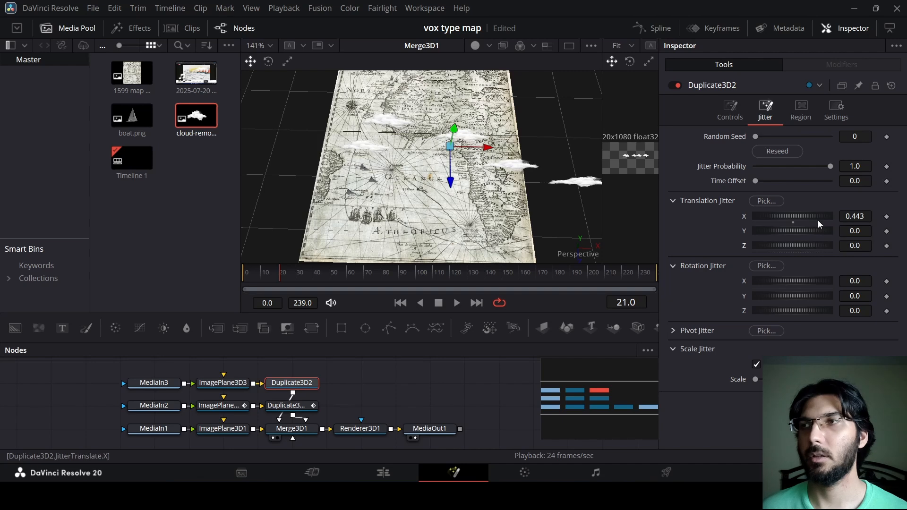
pyautogui.moveTo(863, 216); pyautogui.dragTo(856, 216)
# Keyframe the cloud duplicates' X offset at 0.064 on frame 0 and 0.09 on frame 239.
pyautogui.click(729, 111)
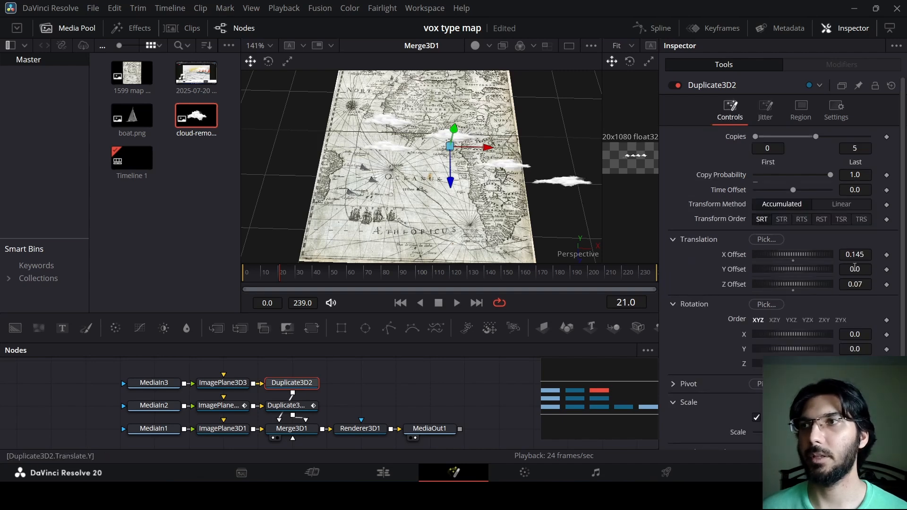
pyautogui.moveTo(856, 254); pyautogui.dragTo(837, 254)
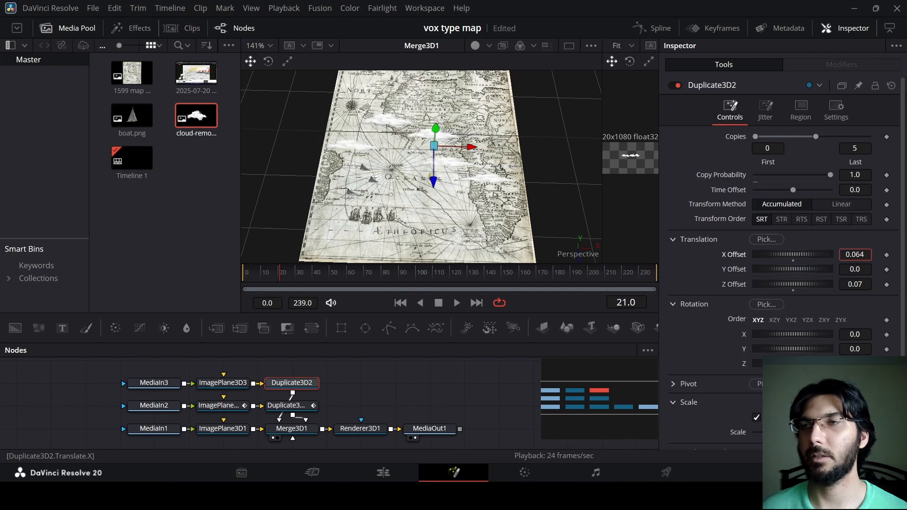
pyautogui.moveTo(476, 158); pyautogui.dragTo(476, 97)
pyautogui.moveTo(294, 272); pyautogui.dragTo(251, 281)
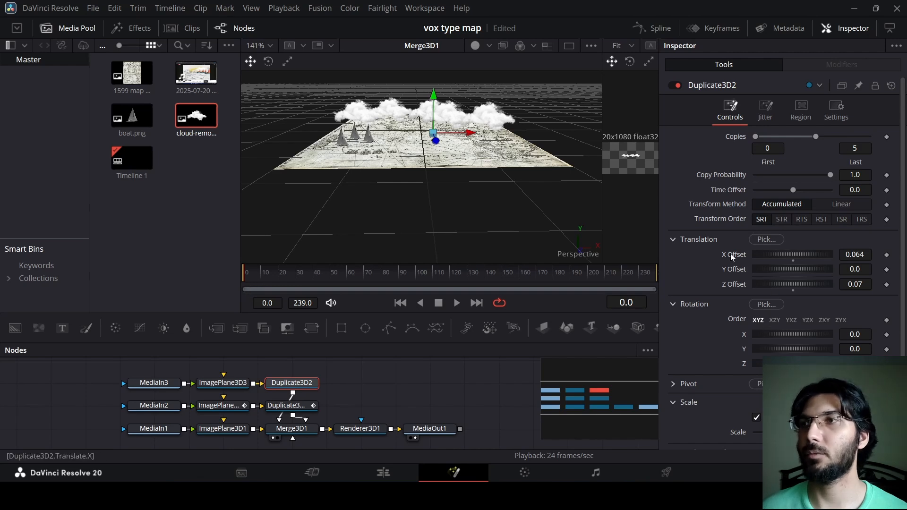
pyautogui.click(887, 256)
pyautogui.moveTo(579, 274); pyautogui.dragTo(690, 288)
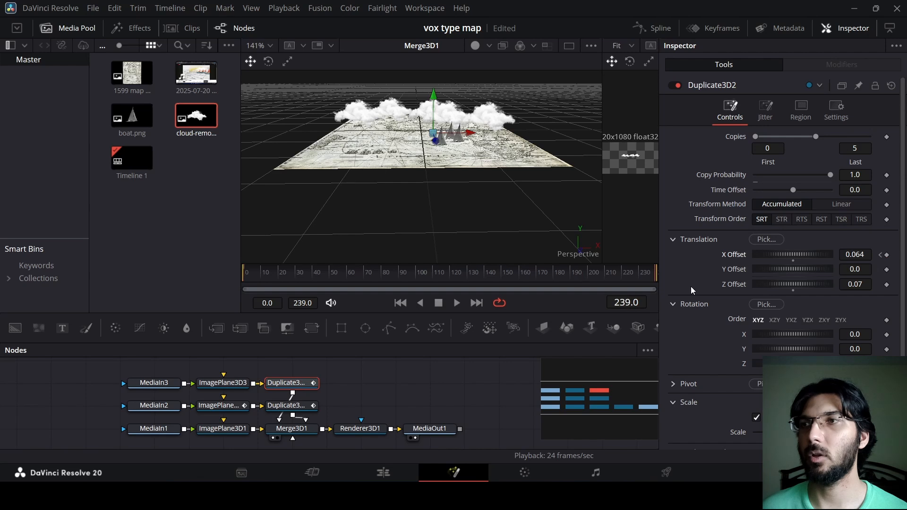
pyautogui.moveTo(842, 257); pyautogui.dragTo(857, 257)
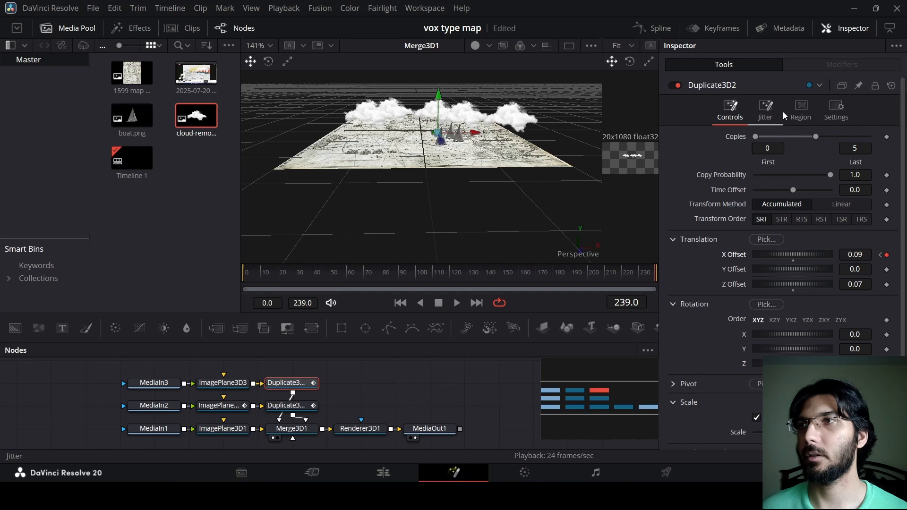
# Keyframe the cloud duplicates' X translation jitter at 0.328 on frame 0 and 0.211 on frame 239.
pyautogui.click(768, 115)
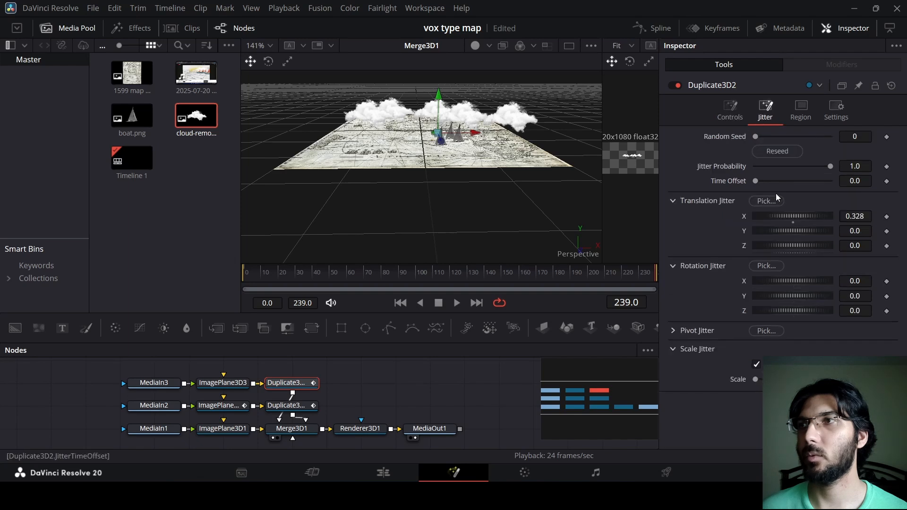
pyautogui.click(276, 277)
pyautogui.press('Home')
pyautogui.click(887, 216)
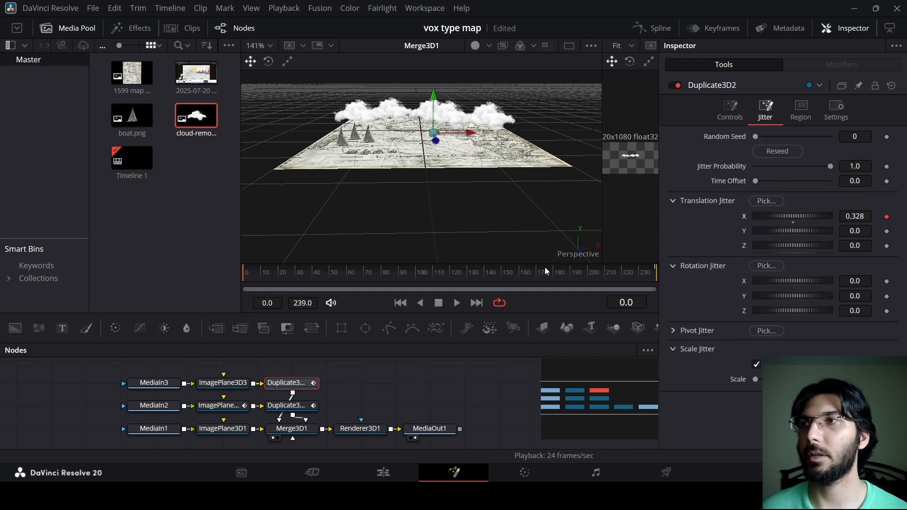
pyautogui.press('End')
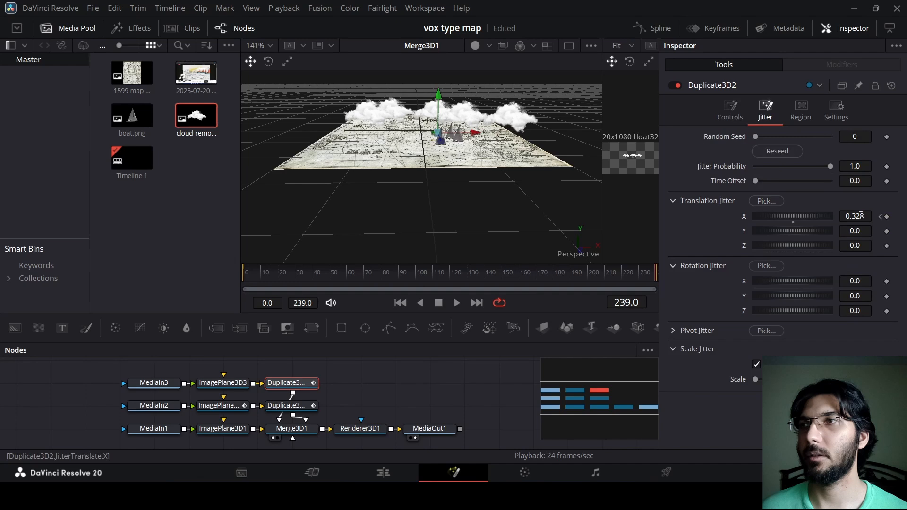
pyautogui.moveTo(861, 214); pyautogui.dragTo(805, 215)
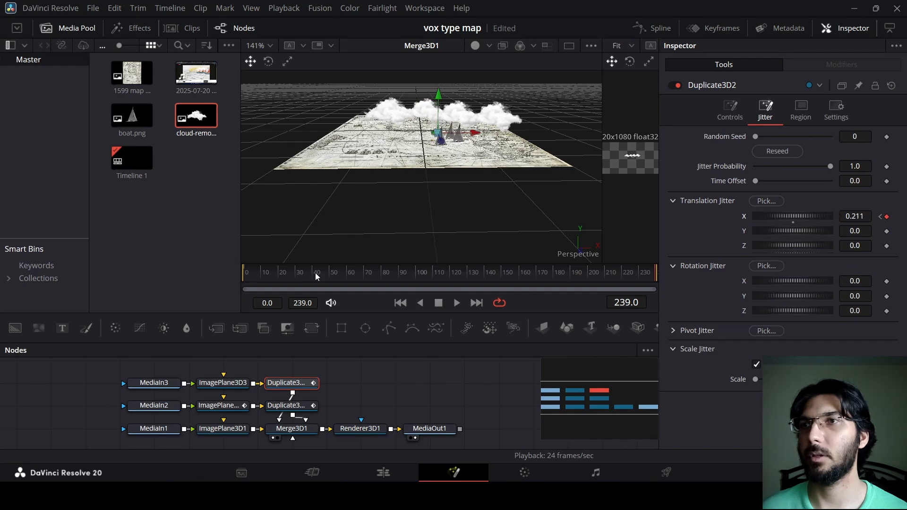
# Play the animation from frame 0 and inspect the clouds' height above the boats from a low angle.
pyautogui.press('Home')
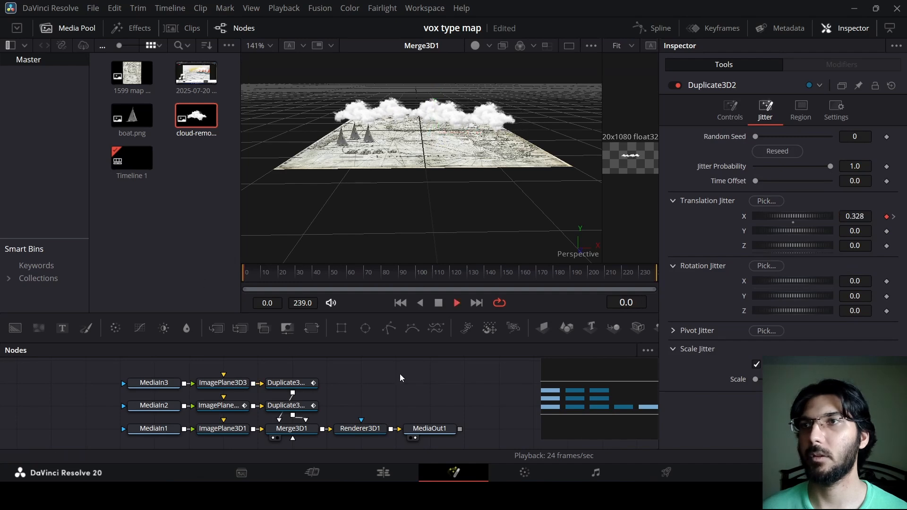
pyautogui.press('space')
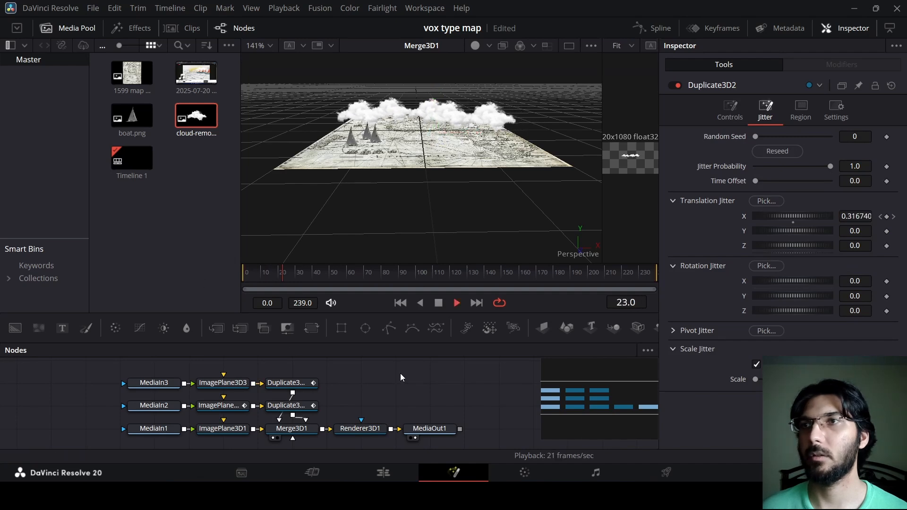
pyautogui.scroll(1, 409, 117)
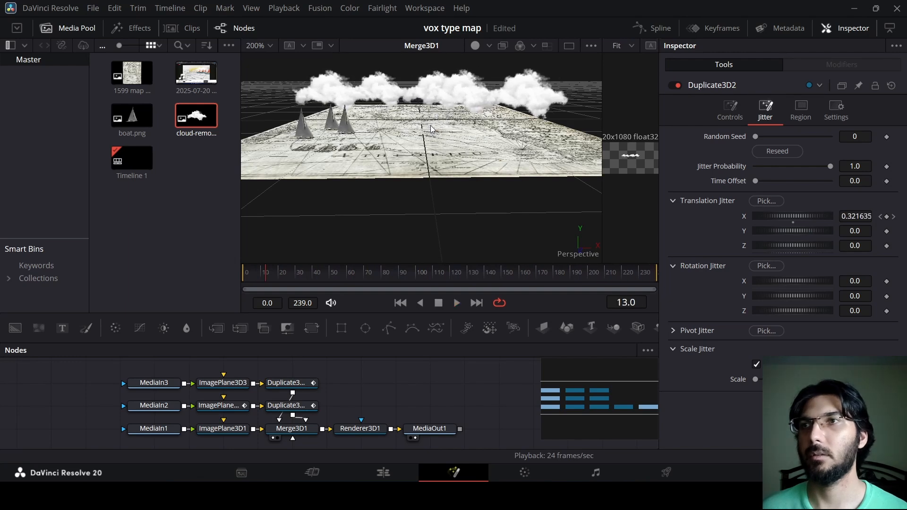
pyautogui.rightClick(415, 127)
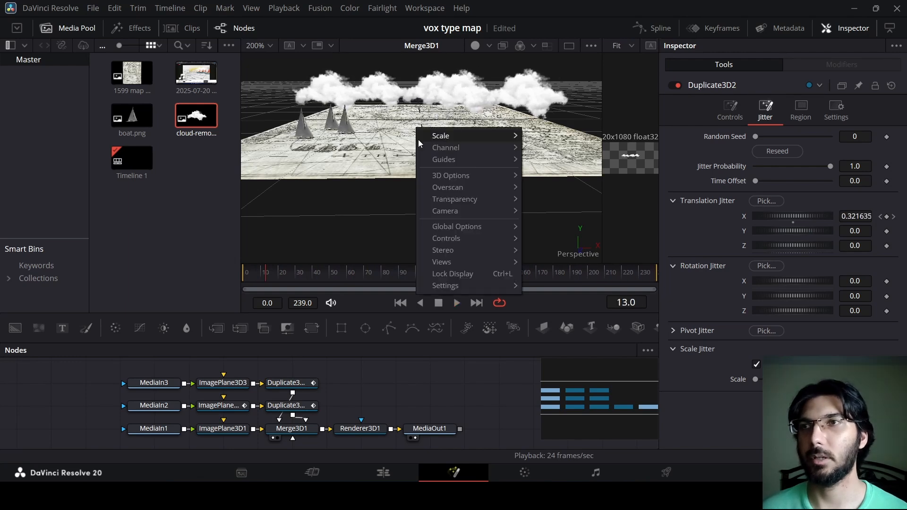
pyautogui.click(412, 146)
pyautogui.moveTo(414, 148); pyautogui.dragTo(422, 122)
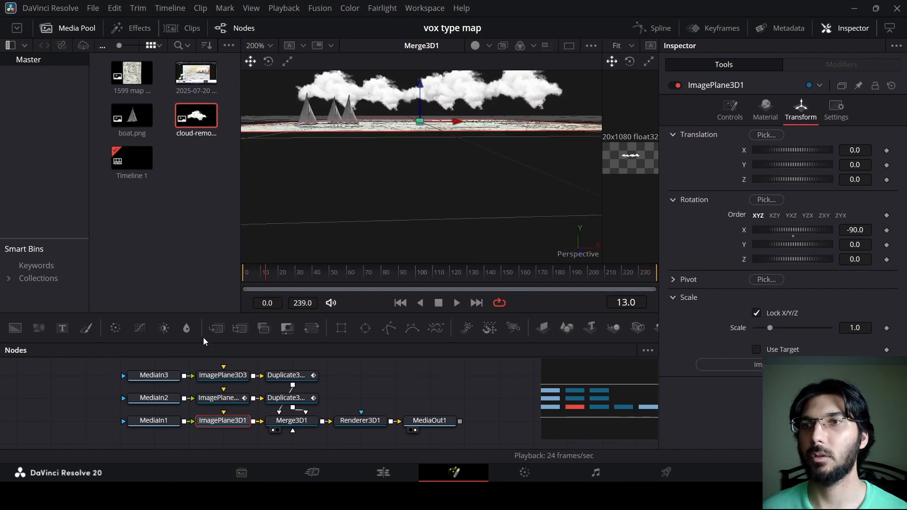
# Try to move the cloud image plane slightly lower over the map, undoing the change.
pyautogui.click(204, 378)
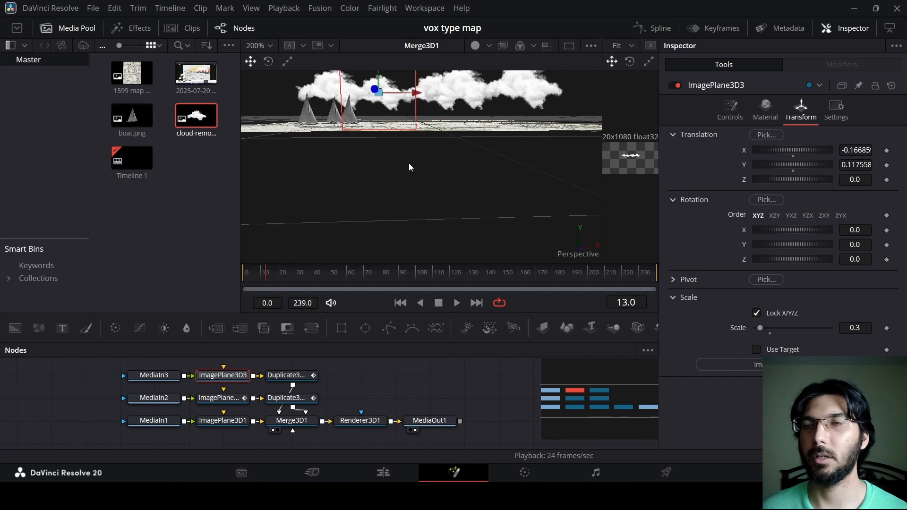
pyautogui.scroll(-3, 409, 176)
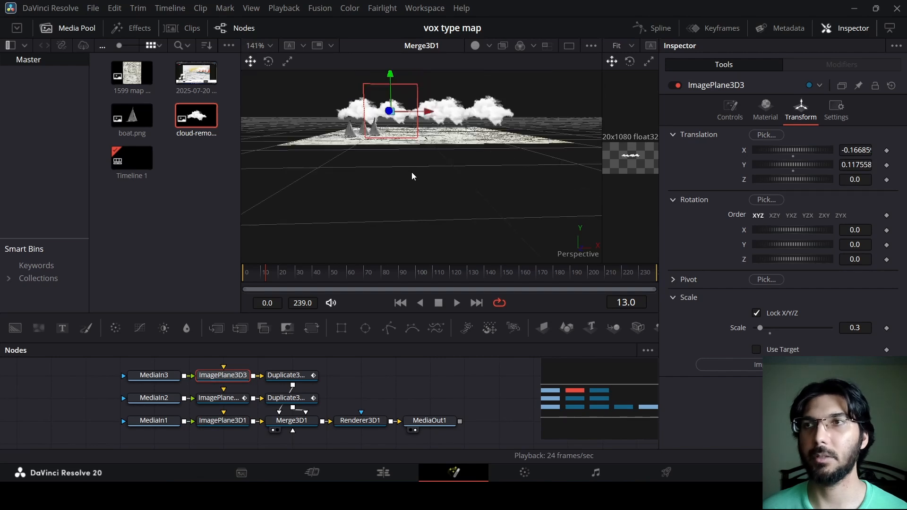
pyautogui.moveTo(391, 75)
pyautogui.mouseDown()
pyautogui.moveTo(390, 66)
pyautogui.moveTo(391, 80)
pyautogui.mouseUp()
pyautogui.hotkey('ctrl', 'z')
pyautogui.click(412, 359)
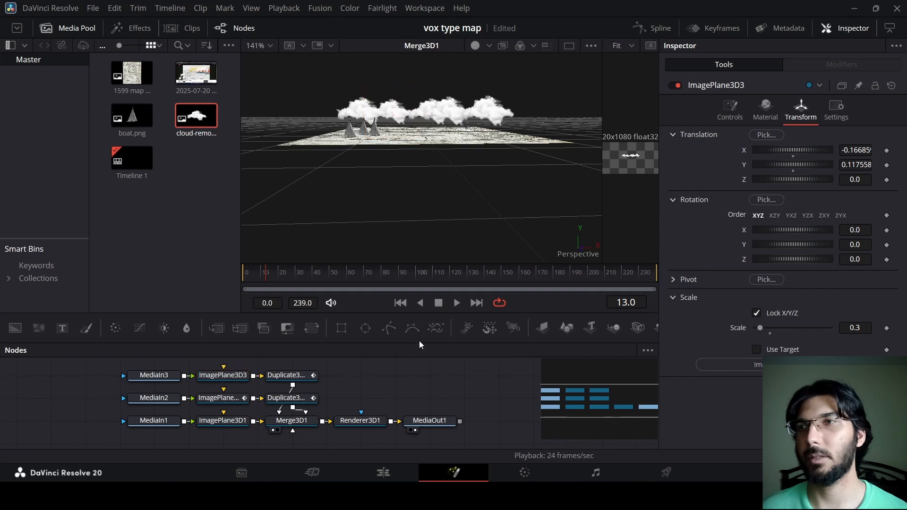
# Add a Shape 3D plane node below the map's nodes and connect it to the scene's Merge 3D.
pyautogui.moveTo(429, 161); pyautogui.dragTo(421, 232)
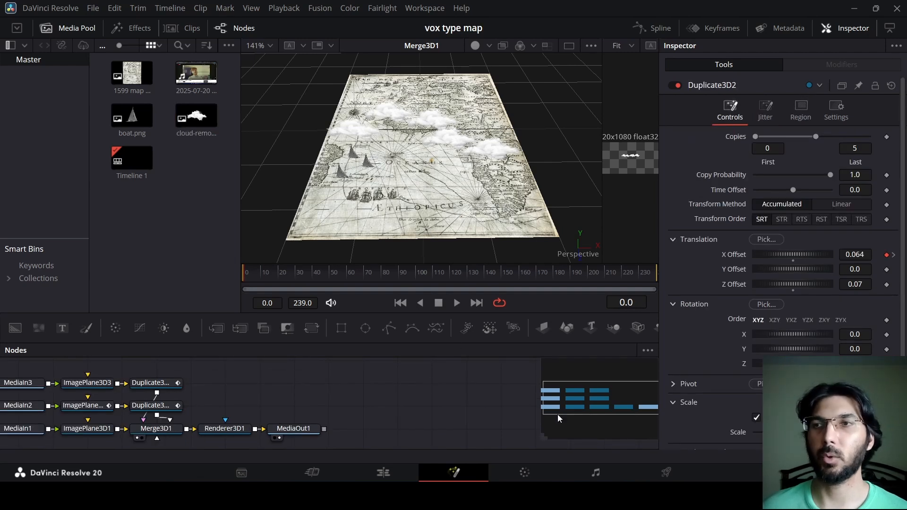
pyautogui.moveTo(558, 415); pyautogui.dragTo(571, 407)
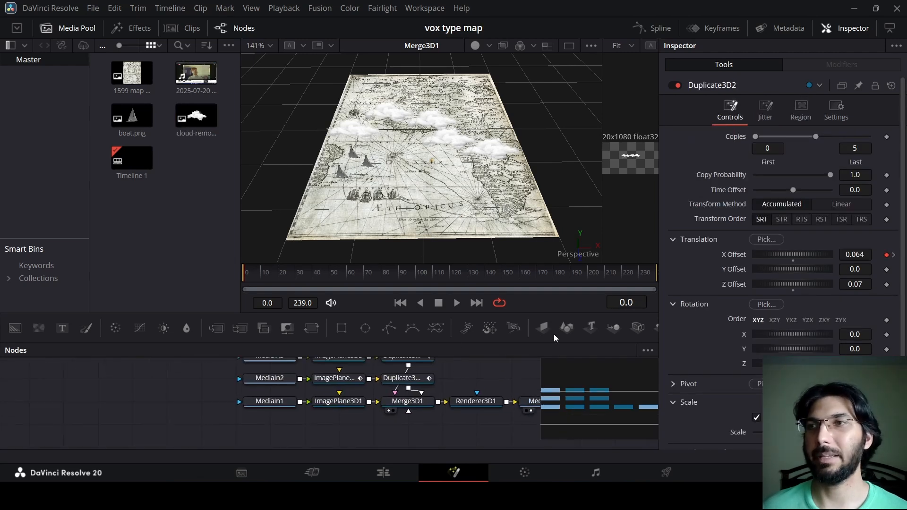
pyautogui.moveTo(565, 327); pyautogui.dragTo(256, 428)
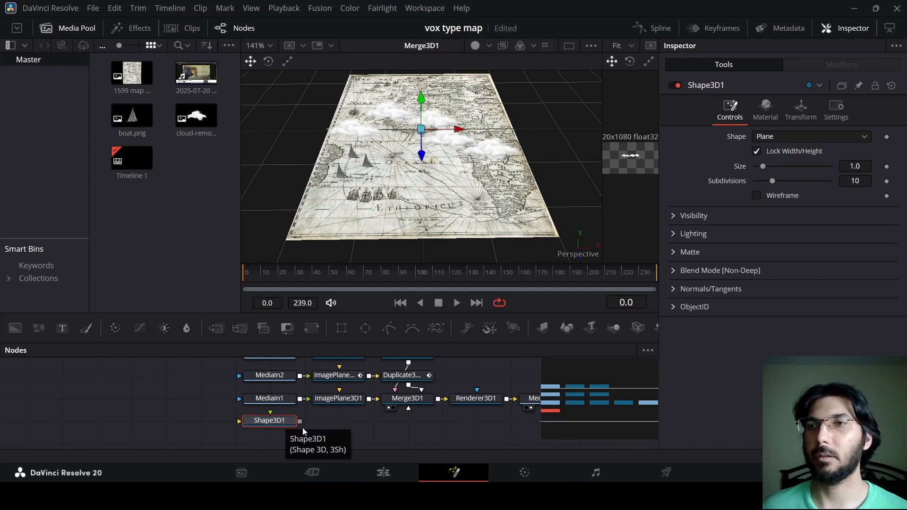
pyautogui.moveTo(300, 422); pyautogui.dragTo(390, 409)
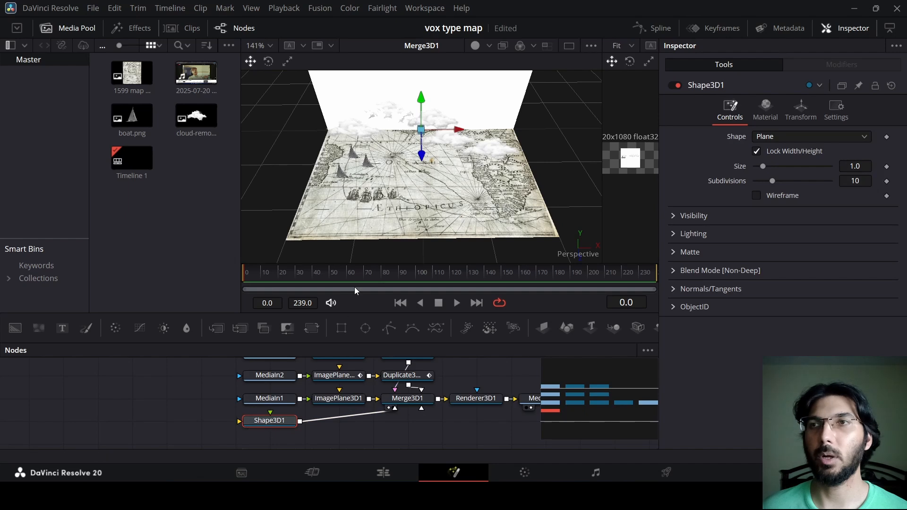
# Unlock the plane's width and height, then set the height to 0.03 and the width to 0.88.
pyautogui.click(784, 152)
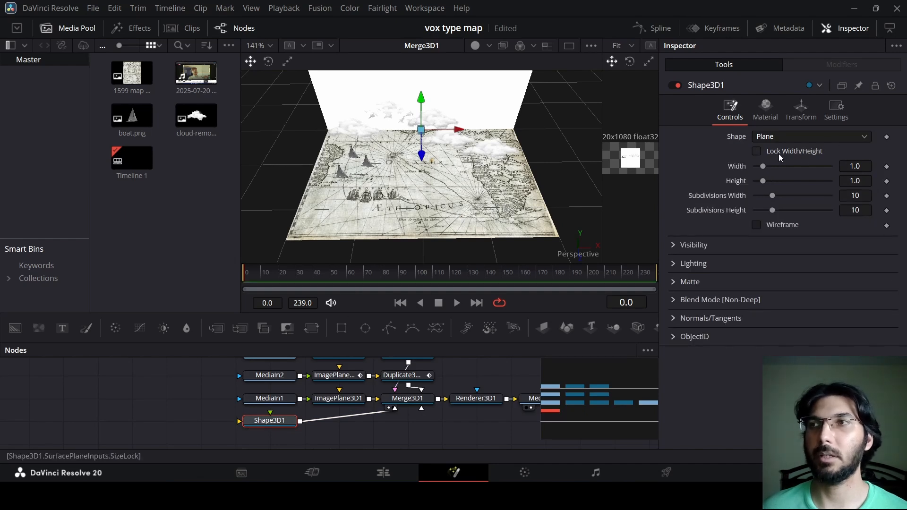
pyautogui.doubleClick(856, 181)
pyautogui.write('0.03')
pyautogui.press('Return')
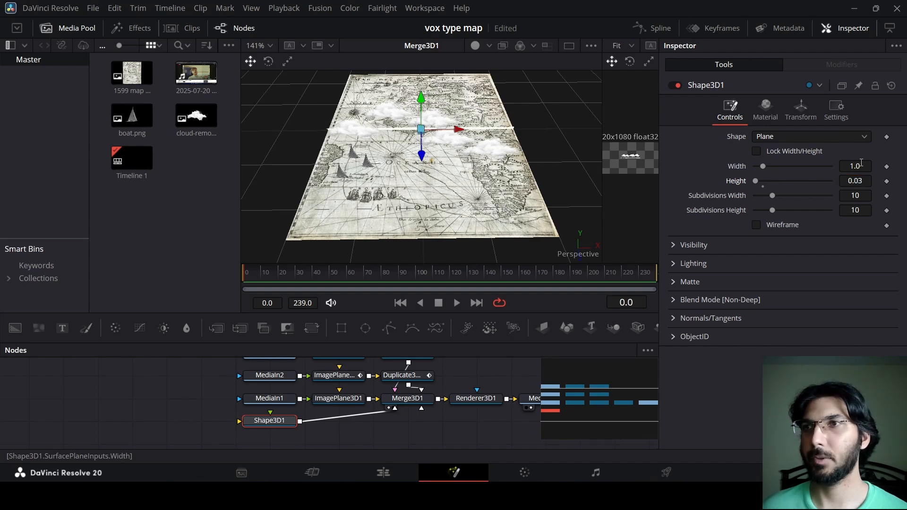
pyautogui.doubleClick(862, 166)
pyautogui.write('0.88')
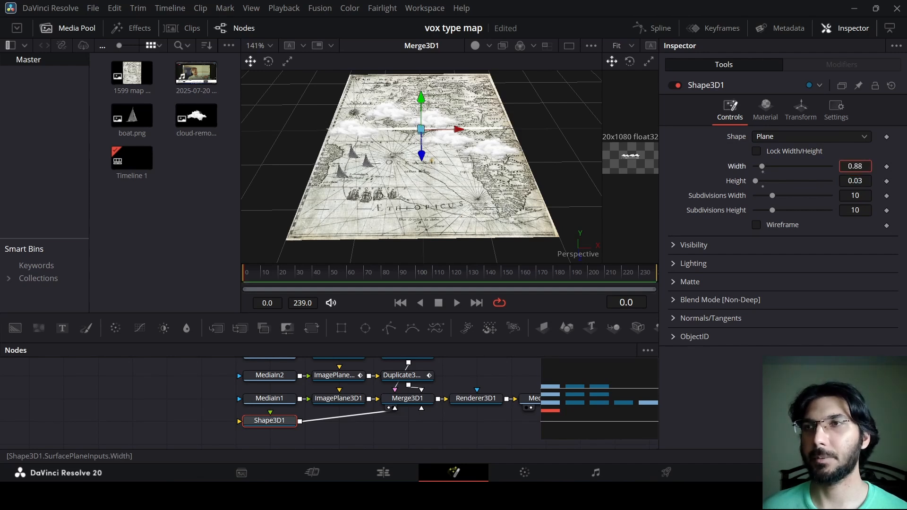
pyautogui.press('Return')
# Raise the thin strip slightly above the map and check its placement from a low angle.
pyautogui.moveTo(421, 99); pyautogui.dragTo(421, 87)
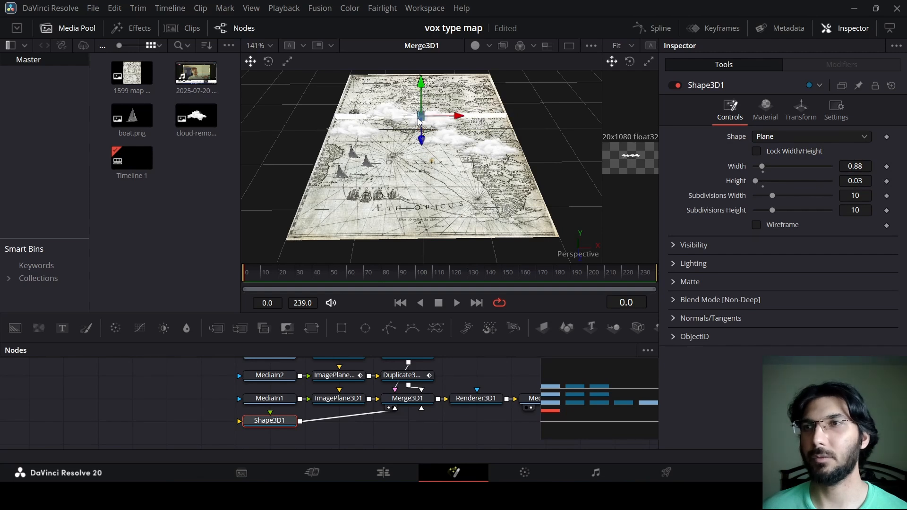
pyautogui.moveTo(439, 137); pyautogui.dragTo(262, 121)
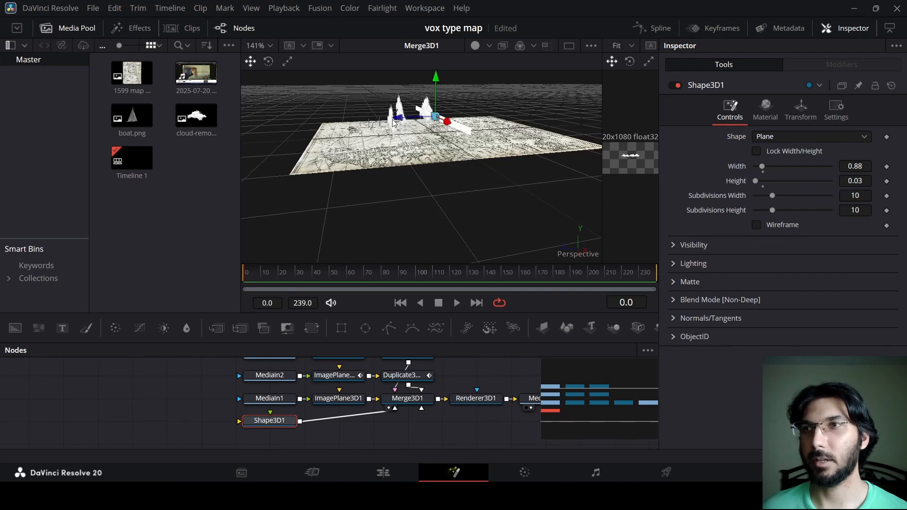
pyautogui.moveTo(446, 122); pyautogui.dragTo(493, 193)
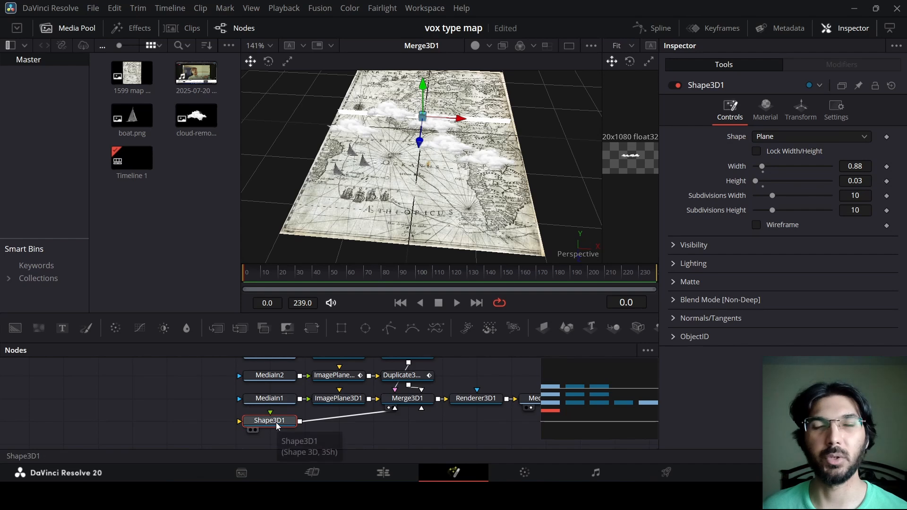
# Add a Bender 3D node after the strip's shape and set its bend amount to -0.4.
pyautogui.hotkey('shift', 'space')
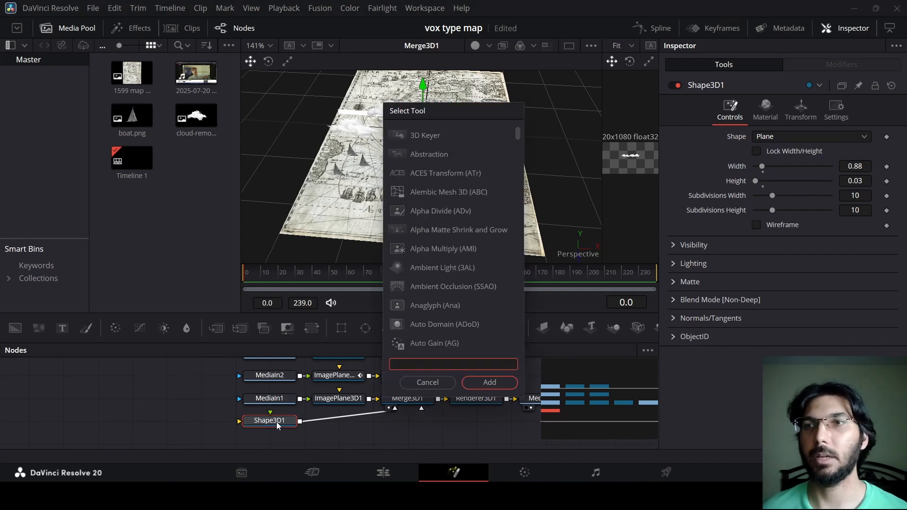
pyautogui.write('bend')
pyautogui.press('Return')
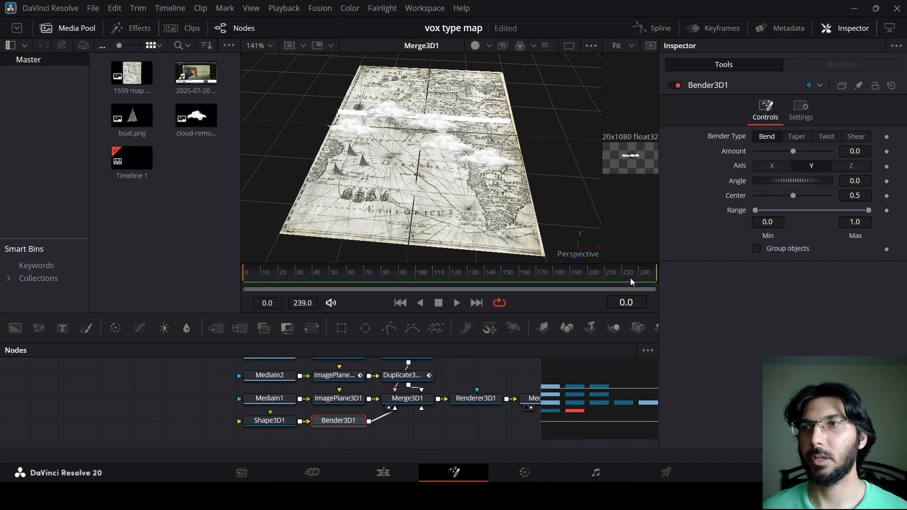
pyautogui.click(865, 152)
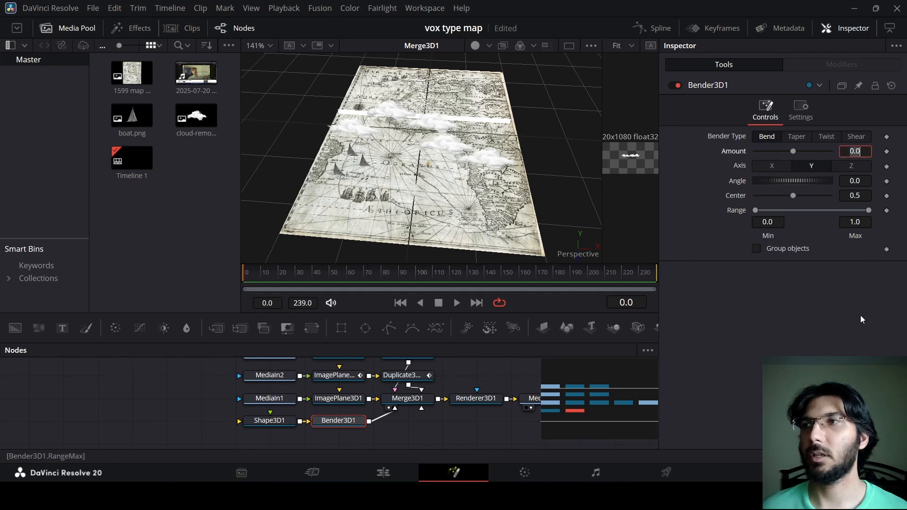
pyautogui.write('-0.4')
pyautogui.press('Tab')
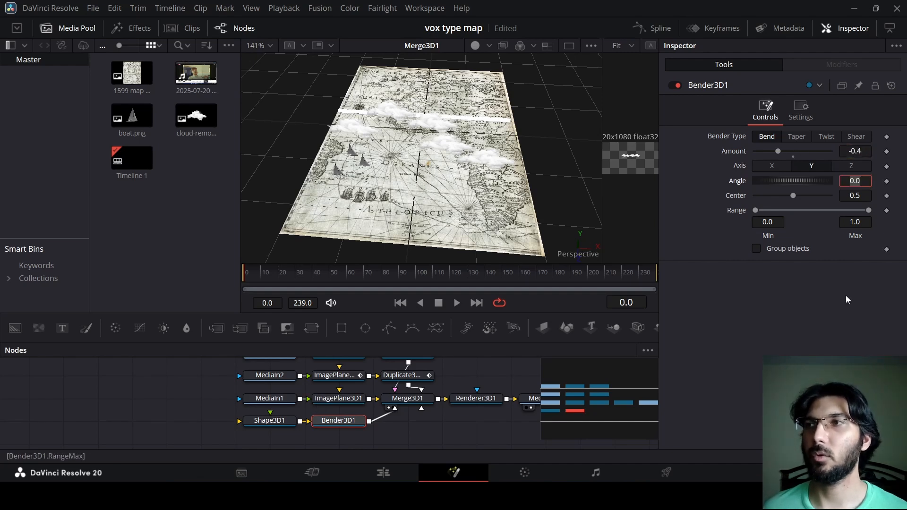
# Set the bender to the X axis with the center at 0.5 and the amount at -0.222.
pyautogui.moveTo(793, 196)
pyautogui.mouseDown()
pyautogui.moveTo(812, 195)
pyautogui.moveTo(803, 196)
pyautogui.mouseUp()
pyautogui.click(775, 166)
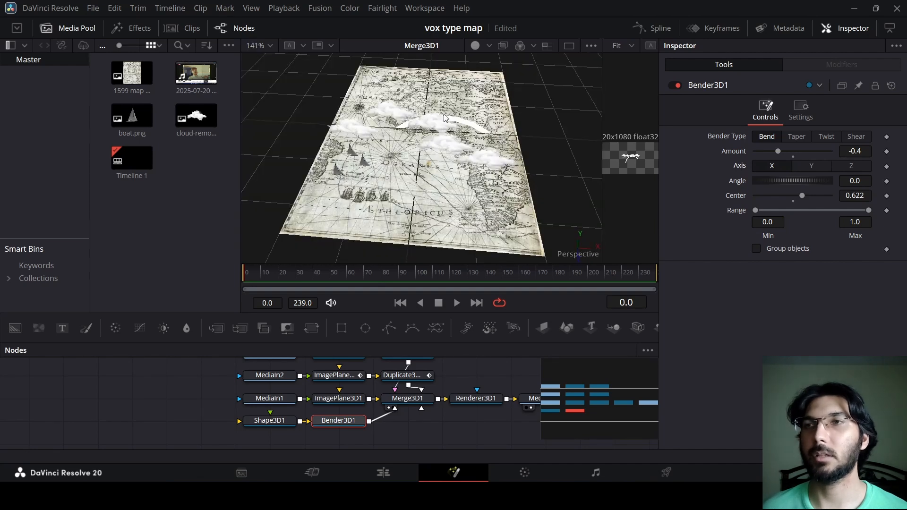
pyautogui.moveTo(798, 195); pyautogui.dragTo(793, 197)
pyautogui.doubleClick(855, 197)
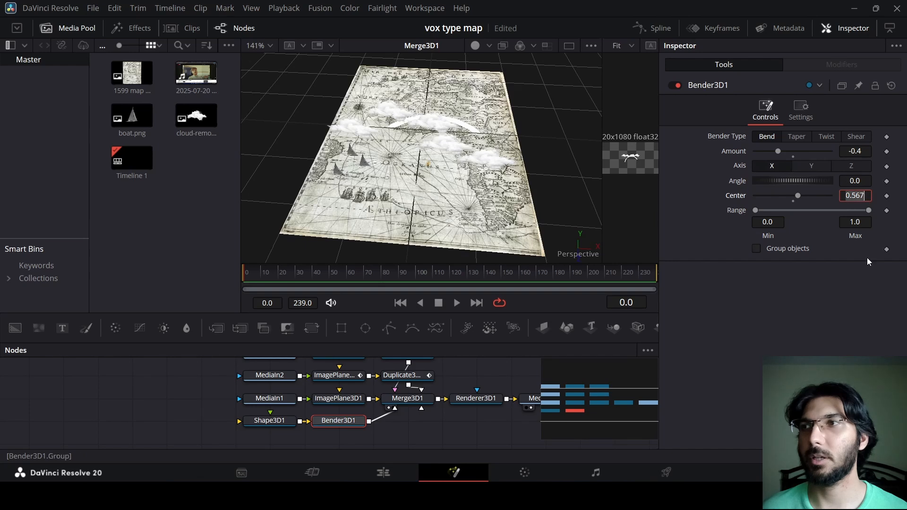
pyautogui.write('0.5')
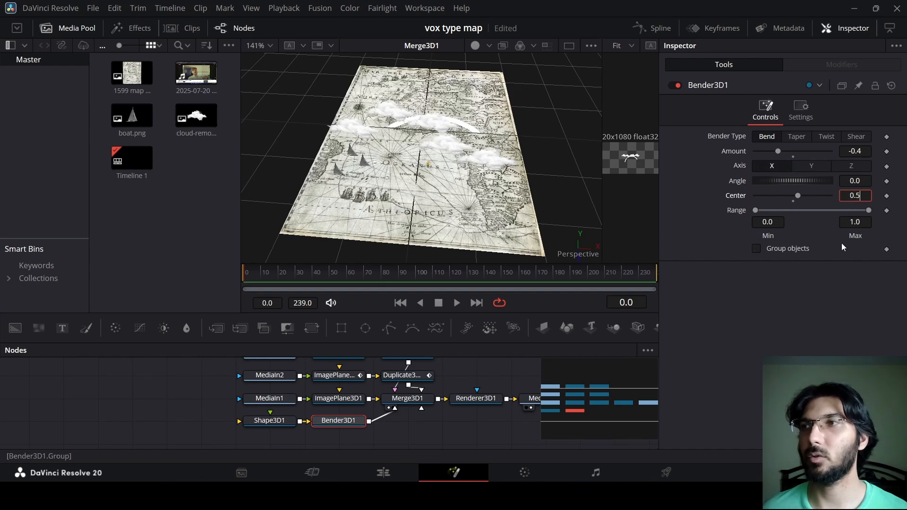
pyautogui.press('Tab')
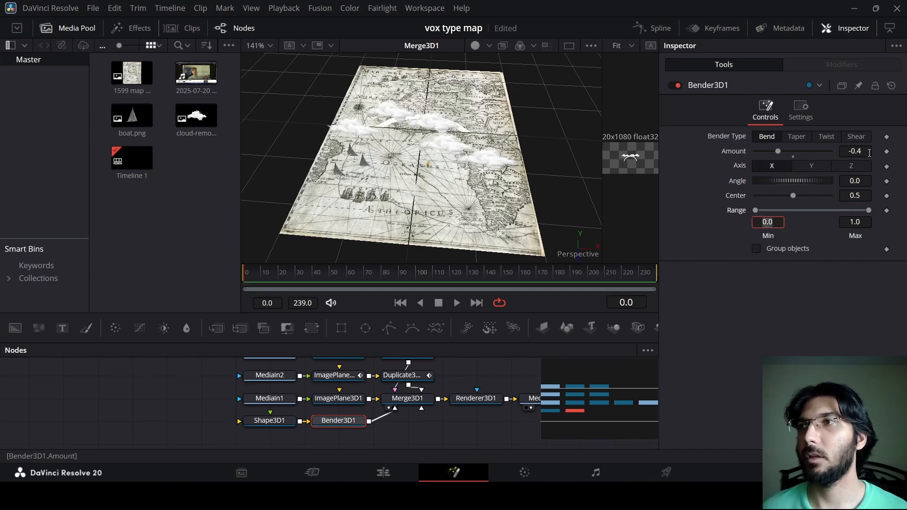
pyautogui.moveTo(865, 153); pyautogui.dragTo(887, 153)
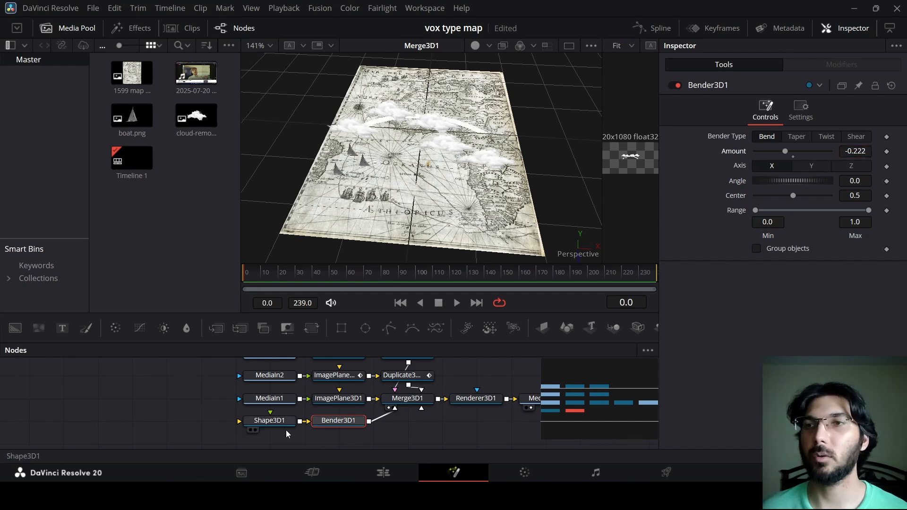
# Try the bent strip at a width of 1.09, then set its width to 0.96.
pyautogui.click(270, 421)
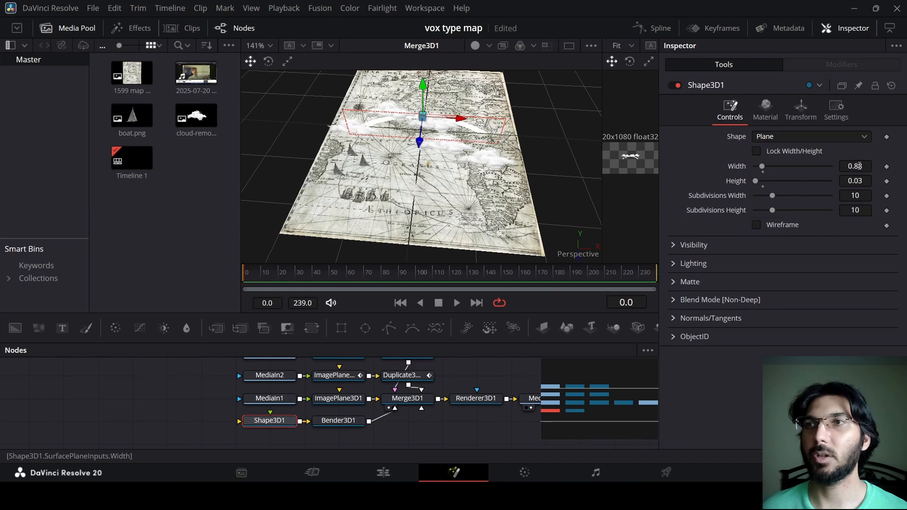
pyautogui.moveTo(859, 166); pyautogui.dragTo(880, 166)
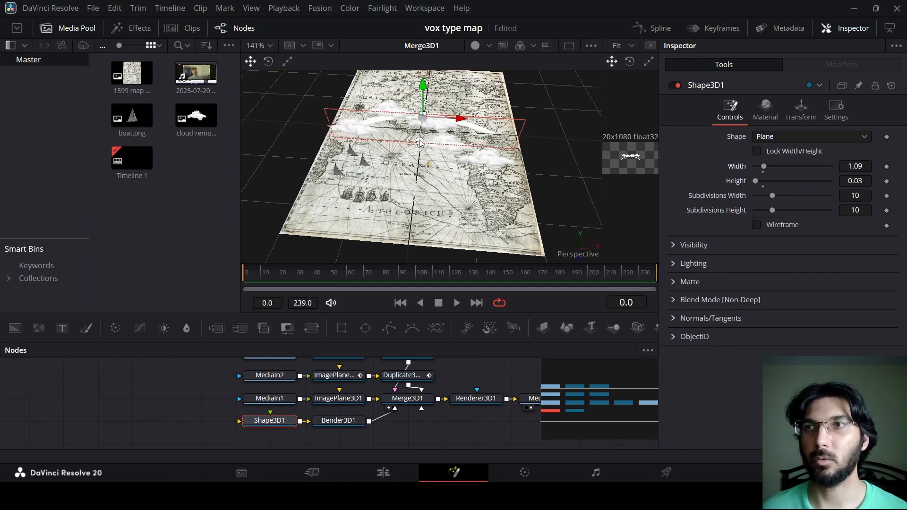
pyautogui.moveTo(420, 143); pyautogui.dragTo(333, 204)
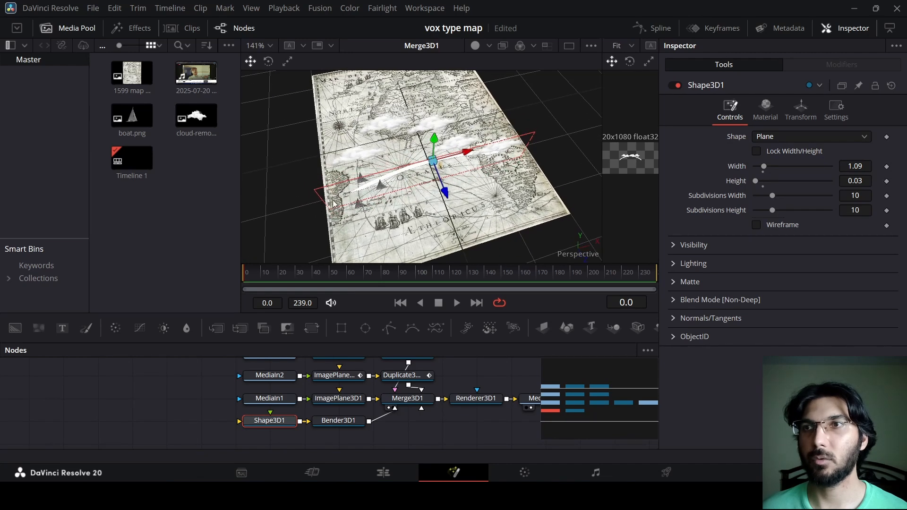
pyautogui.moveTo(516, 181); pyautogui.dragTo(373, 143)
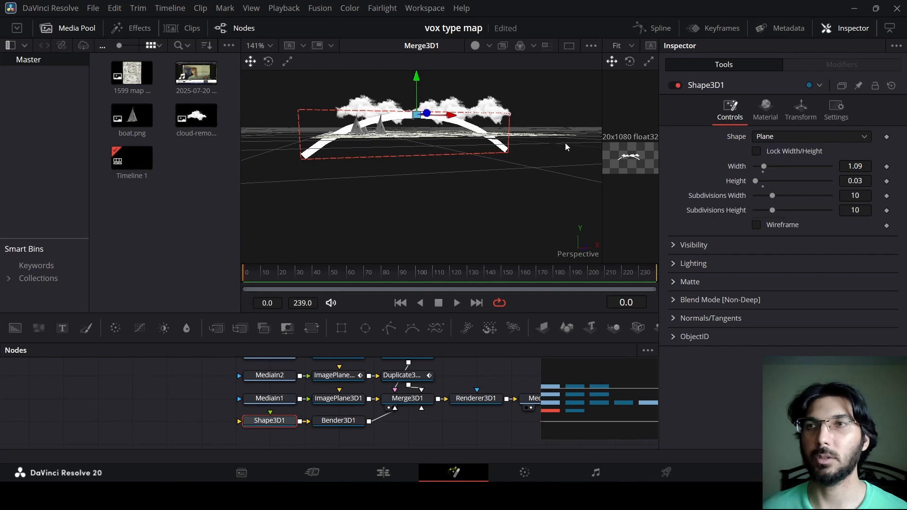
pyautogui.moveTo(859, 169); pyautogui.dragTo(848, 169)
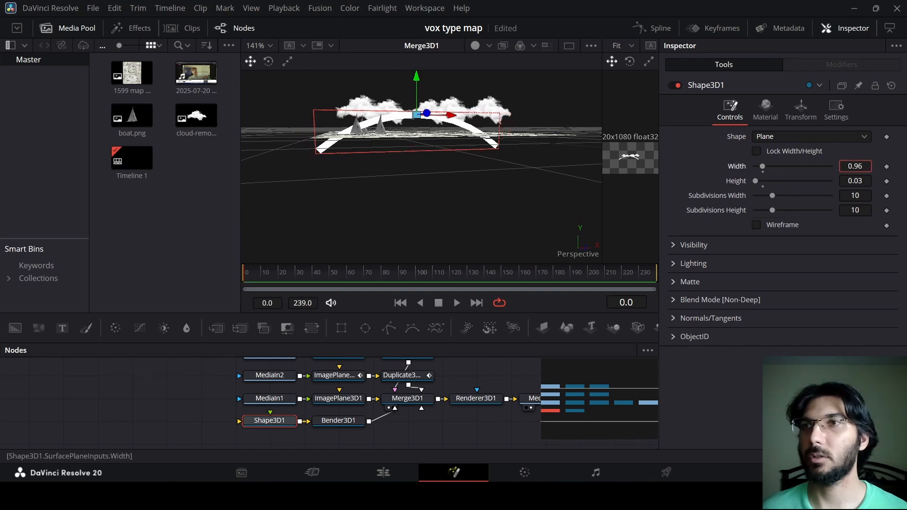
# Strengthen the strip's negative bend amount to form a steeper arch.
pyautogui.click(338, 420)
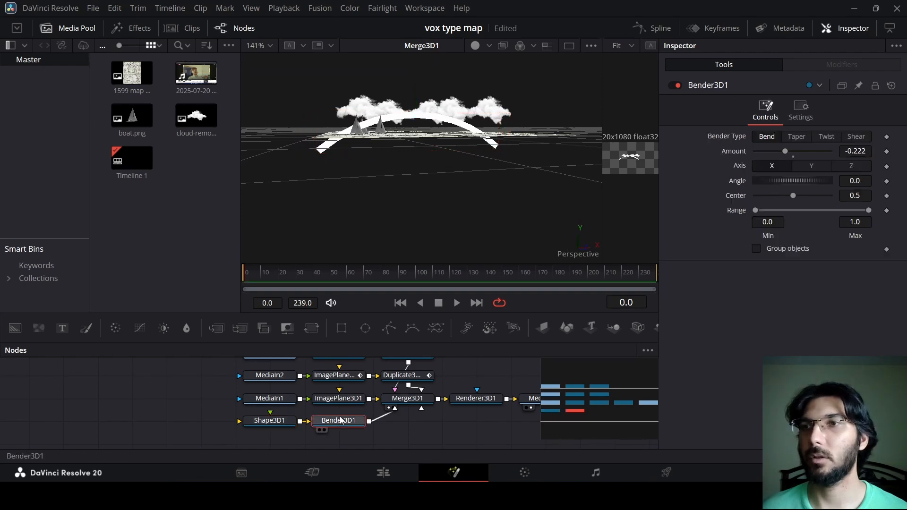
pyautogui.moveTo(859, 150)
pyautogui.mouseDown()
pyautogui.moveTo(834, 150)
pyautogui.moveTo(873, 151)
pyautogui.moveTo(833, 151)
pyautogui.moveTo(844, 150)
pyautogui.mouseUp()
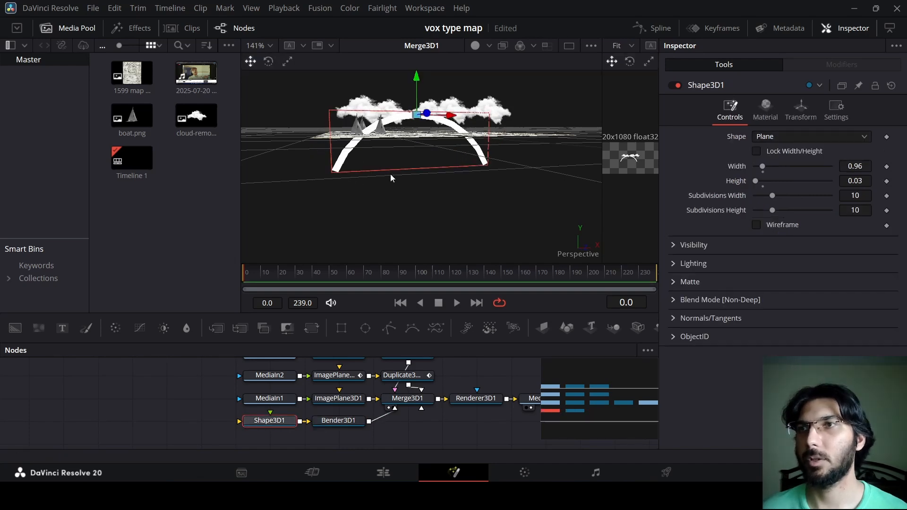
pyautogui.moveTo(390, 174); pyautogui.dragTo(393, 181)
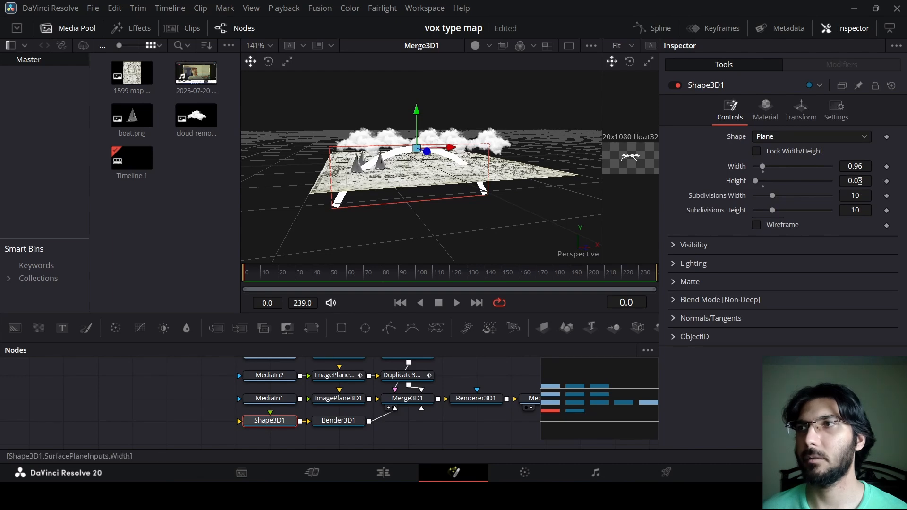
# Set the arch's width to 0.69, keeping its height at 0.03.
pyautogui.moveTo(860, 181); pyautogui.dragTo(848, 166)
pyautogui.hotkey('ctrl', 'z')
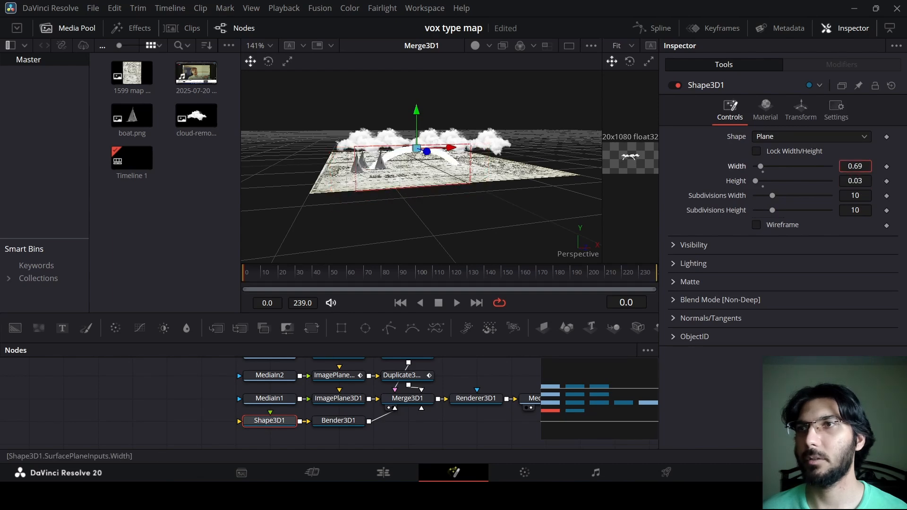
pyautogui.moveTo(457, 189); pyautogui.dragTo(459, 179)
# Raise the arch higher above the map and set its bend amount to -0.426.
pyautogui.moveTo(416, 111); pyautogui.dragTo(417, 92)
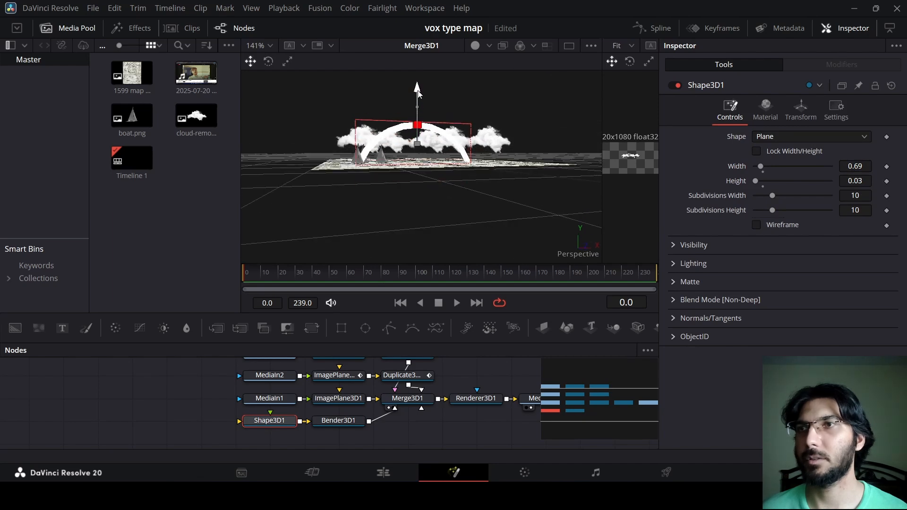
pyautogui.moveTo(423, 142); pyautogui.dragTo(412, 222)
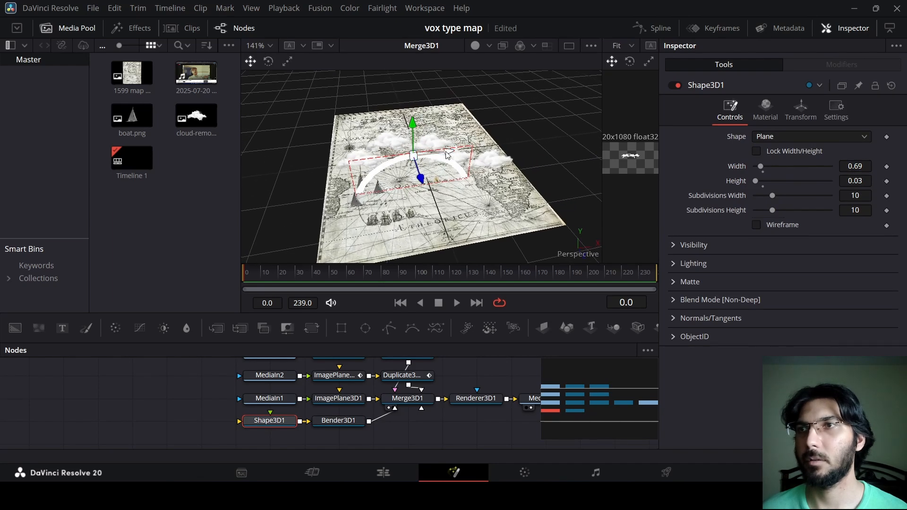
pyautogui.click(336, 421)
pyautogui.moveTo(860, 151)
pyautogui.mouseDown()
pyautogui.moveTo(883, 151)
pyautogui.moveTo(848, 151)
pyautogui.mouseUp()
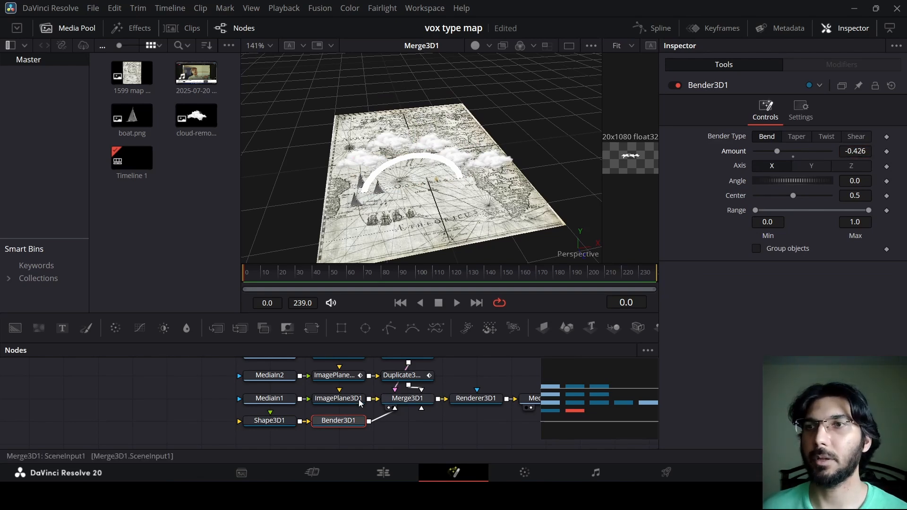
# Shift the arch along X toward the boats and try a larger width before reducing it again.
pyautogui.click(277, 423)
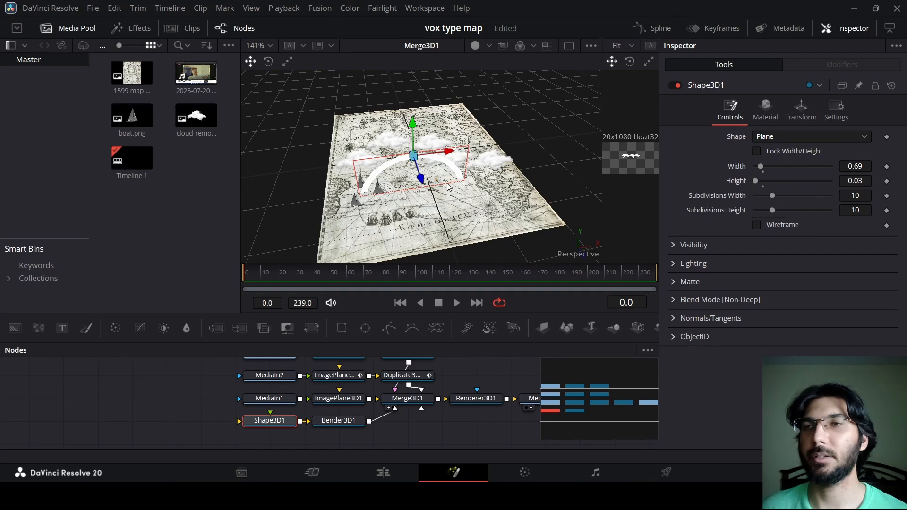
pyautogui.moveTo(451, 191)
pyautogui.mouseDown()
pyautogui.moveTo(424, 216)
pyautogui.moveTo(442, 201)
pyautogui.moveTo(437, 187)
pyautogui.mouseUp()
pyautogui.moveTo(445, 150); pyautogui.dragTo(416, 152)
pyautogui.moveTo(760, 166); pyautogui.dragTo(766, 166)
pyautogui.moveTo(432, 201); pyautogui.dragTo(427, 176)
pyautogui.moveTo(765, 167); pyautogui.dragTo(760, 167)
pyautogui.moveTo(426, 173)
pyautogui.mouseDown()
pyautogui.moveTo(427, 208)
pyautogui.moveTo(425, 173)
pyautogui.mouseUp()
# Adjust the bender's amount to -0.252 and try the Taper type before returning to Bend.
pyautogui.click(338, 421)
pyautogui.moveTo(785, 151); pyautogui.dragTo(784, 151)
pyautogui.click(802, 137)
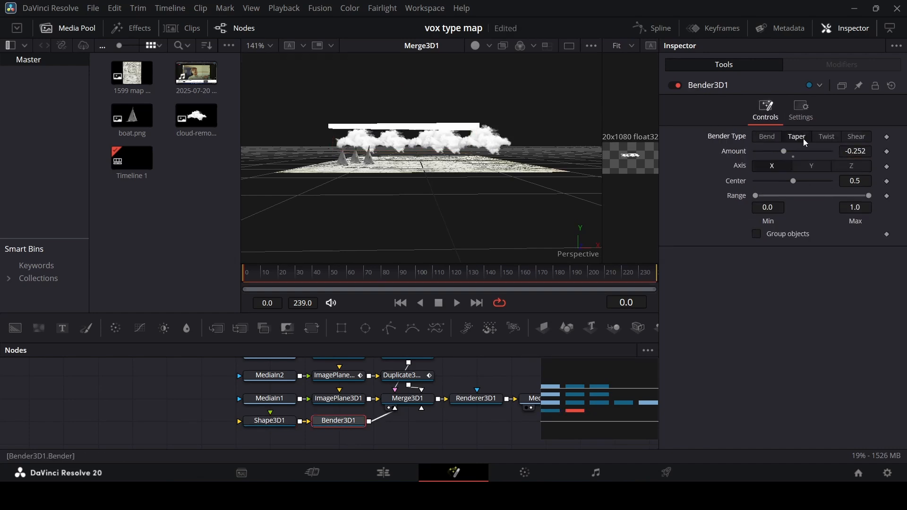
pyautogui.click(767, 136)
# Widen the arch to 1.07 and raise its peak well above the clouds.
pyautogui.moveTo(425, 189)
pyautogui.mouseDown()
pyautogui.moveTo(337, 188)
pyautogui.moveTo(424, 189)
pyautogui.mouseUp()
pyautogui.click(269, 420)
pyautogui.moveTo(760, 166); pyautogui.dragTo(764, 167)
pyautogui.moveTo(407, 94); pyautogui.dragTo(407, 59)
pyautogui.moveTo(425, 189); pyautogui.dragTo(445, 227)
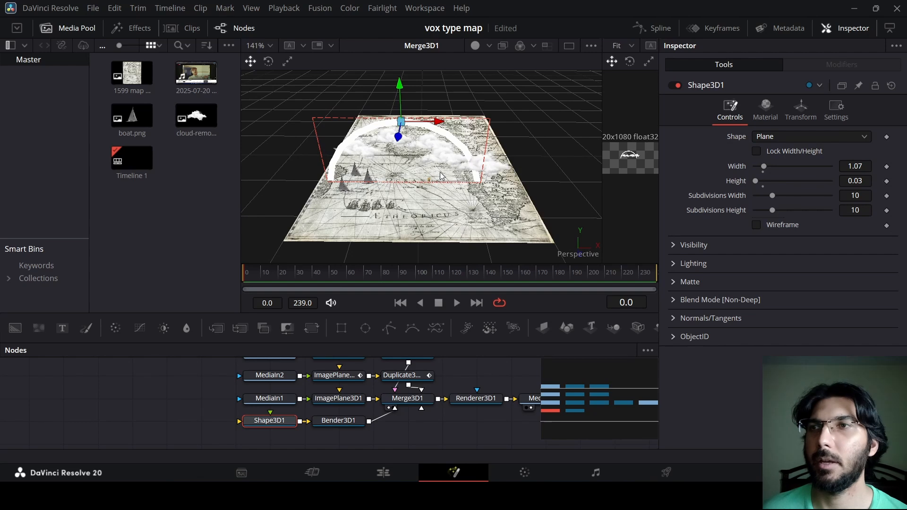
pyautogui.moveTo(427, 208); pyautogui.dragTo(430, 174)
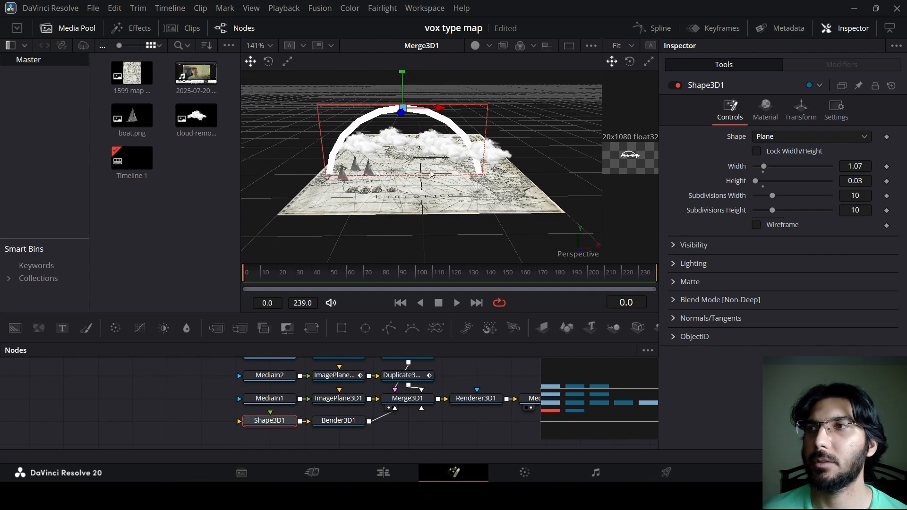
# Thin the arch strip by setting its height to 0.02.
pyautogui.click(847, 181)
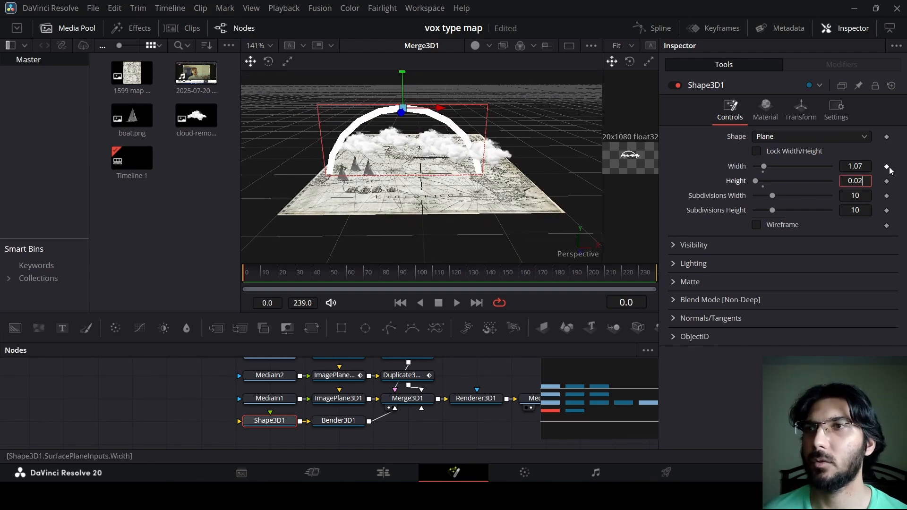
pyautogui.press('Tab')
pyautogui.click(405, 177)
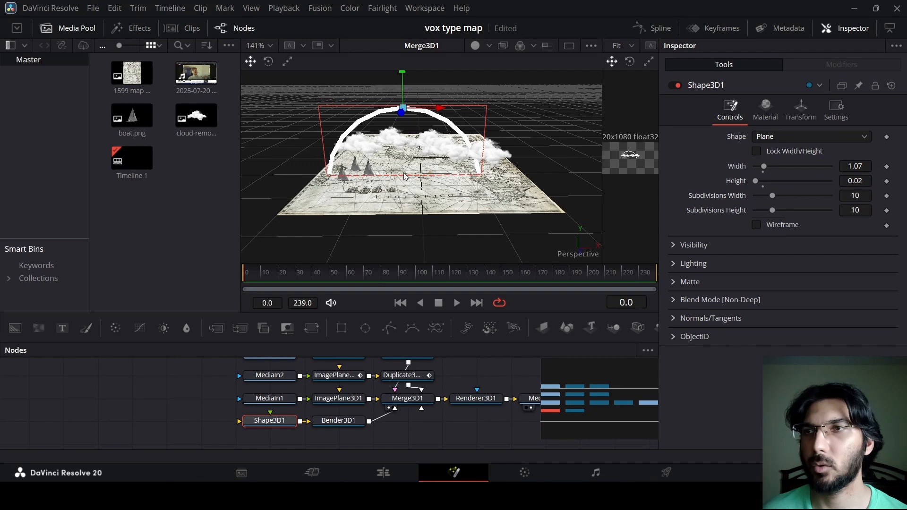
# Examine from several angles how both ends of the arch meet the map near the boats and clouds.
pyautogui.moveTo(405, 177); pyautogui.dragTo(537, 140)
pyautogui.scroll(5, 319, 206)
pyautogui.scroll(-1, 477, 194)
pyautogui.rightClick(485, 184)
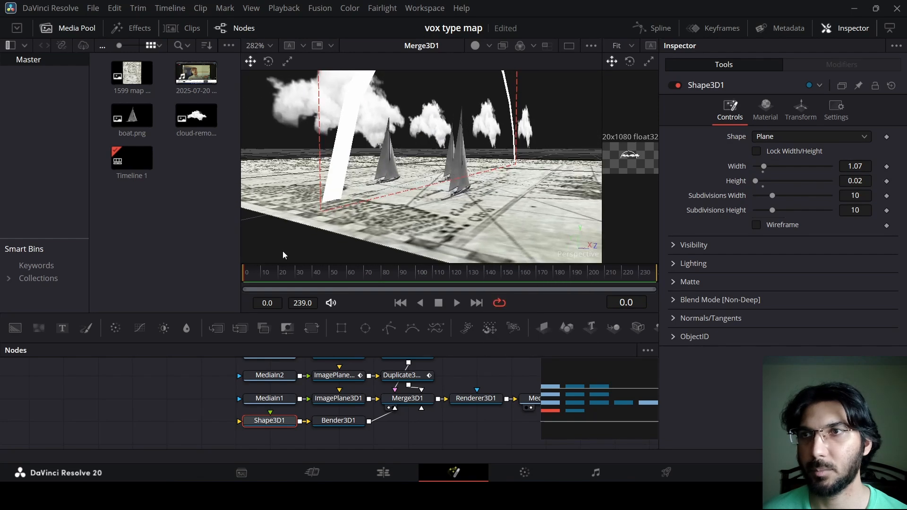
pyautogui.moveTo(337, 195); pyautogui.dragTo(271, 233)
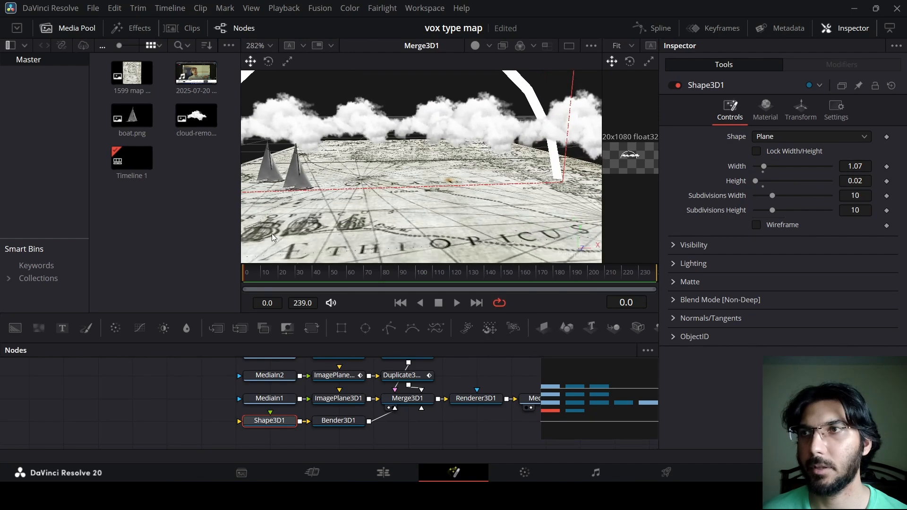
pyautogui.moveTo(565, 192); pyautogui.dragTo(364, 261)
pyautogui.scroll(-3, 452, 213)
pyautogui.scroll(2, 430, 197)
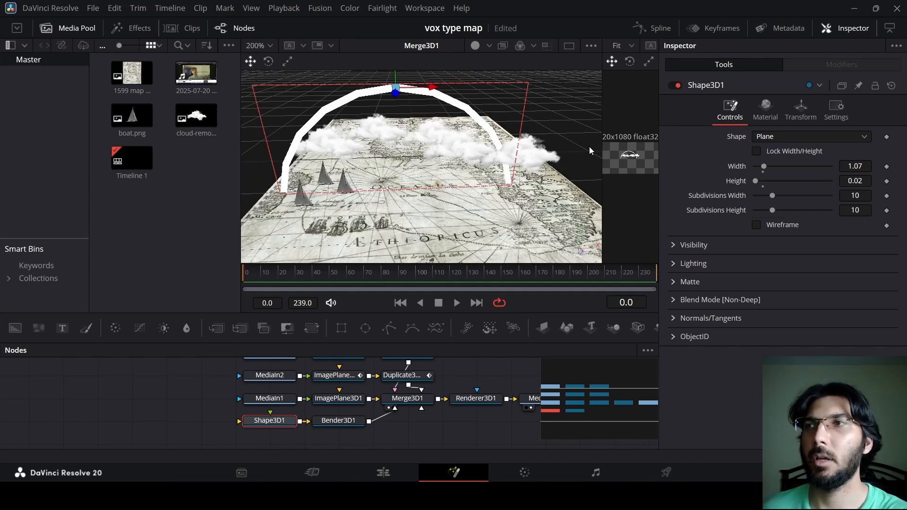
# Color the arch yellow by setting the blue value of its diffuse material to 0.0.
pyautogui.click(757, 113)
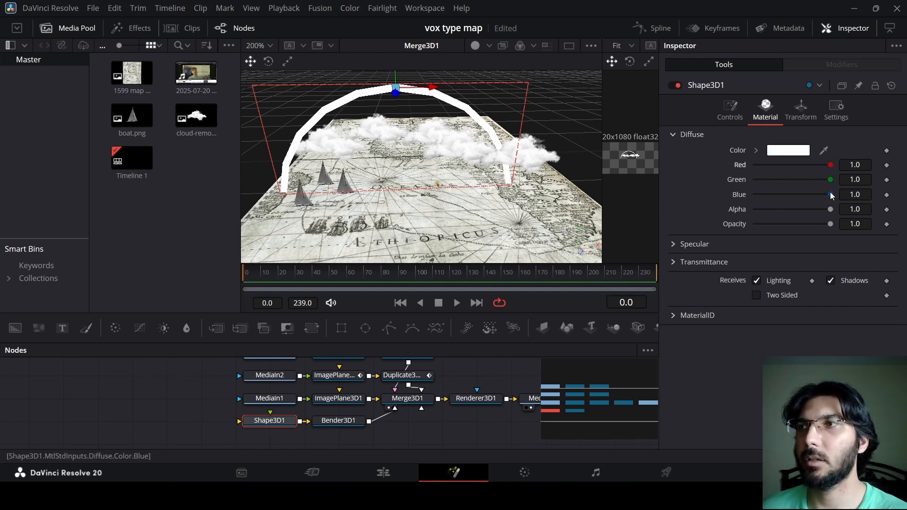
pyautogui.moveTo(830, 194); pyautogui.dragTo(691, 201)
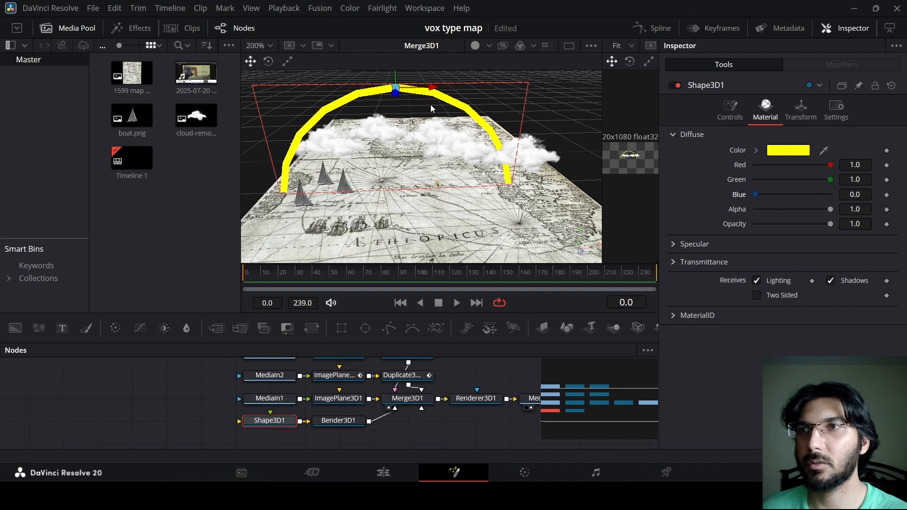
# Smooth the arch by raising its width subdivisions to 40 and save the project.
pyautogui.click(730, 111)
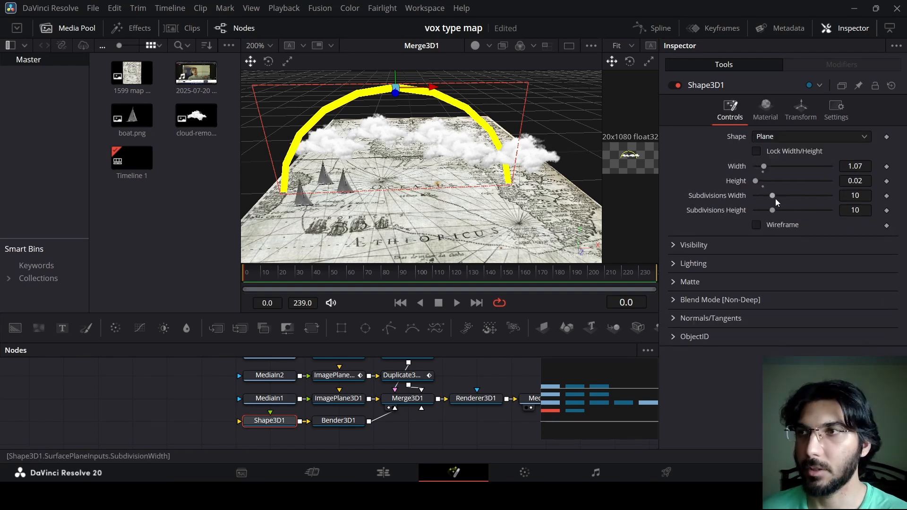
pyautogui.moveTo(769, 195); pyautogui.dragTo(841, 197)
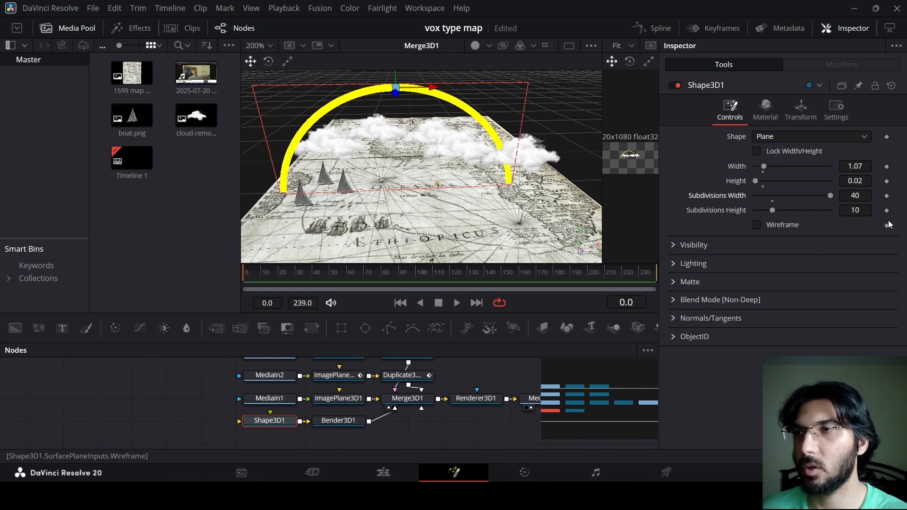
pyautogui.moveTo(775, 210); pyautogui.dragTo(820, 210)
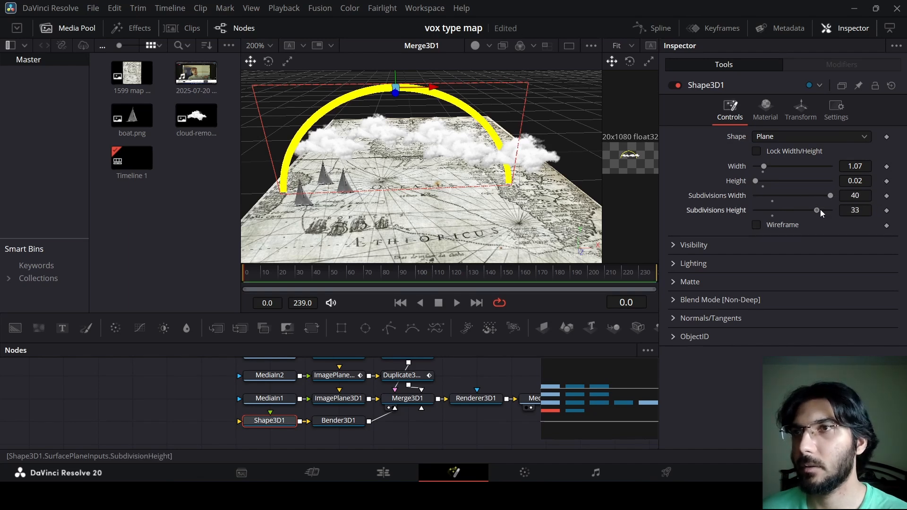
pyautogui.hotkey('ctrl', 'z')
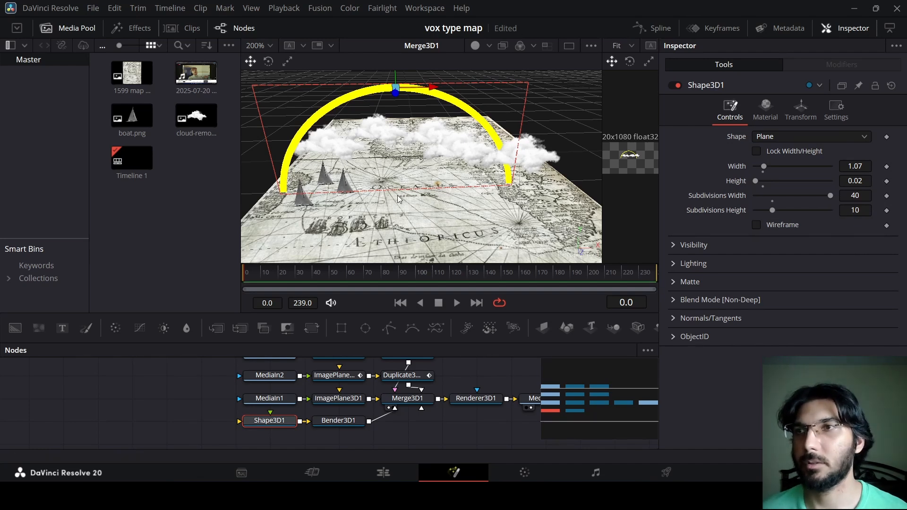
pyautogui.moveTo(398, 194); pyautogui.dragTo(393, 213)
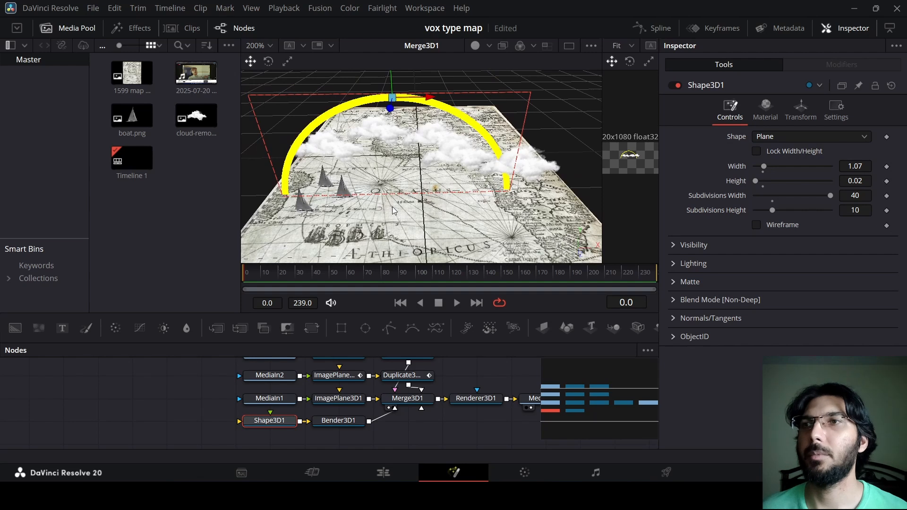
pyautogui.hotkey('ctrl', 's')
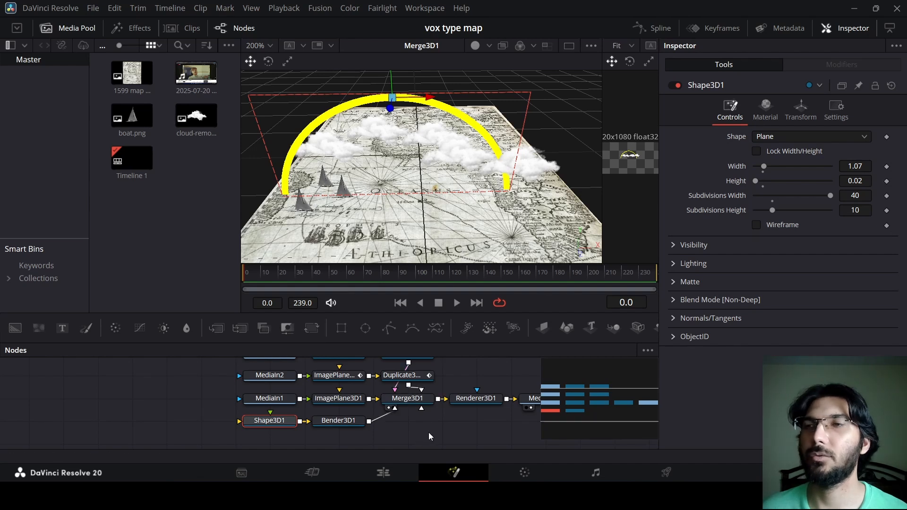
# Shift the Shape3D1 and Bender3D1 nodes together away from Merge3D1 to make room after the bender.
pyautogui.rightClick(417, 409)
pyautogui.click(378, 232)
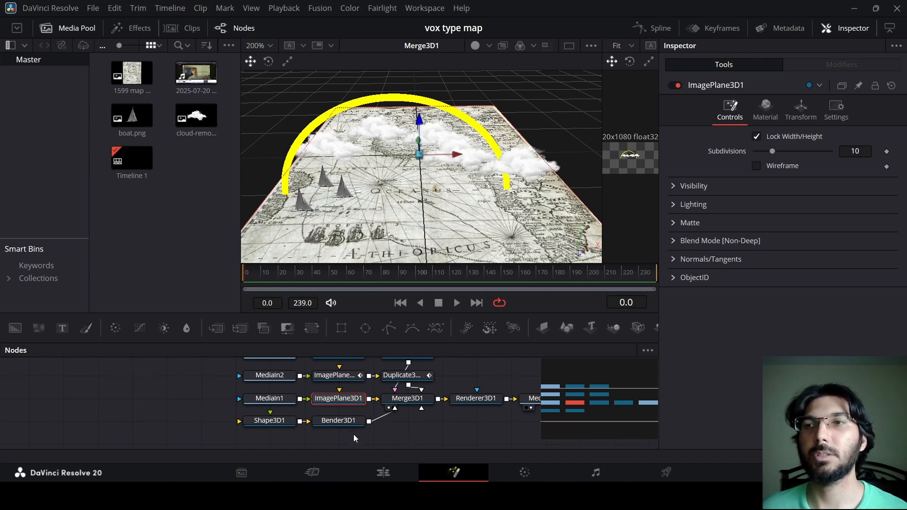
pyautogui.moveTo(355, 436); pyautogui.dragTo(245, 416)
pyautogui.moveTo(358, 426); pyautogui.dragTo(301, 426)
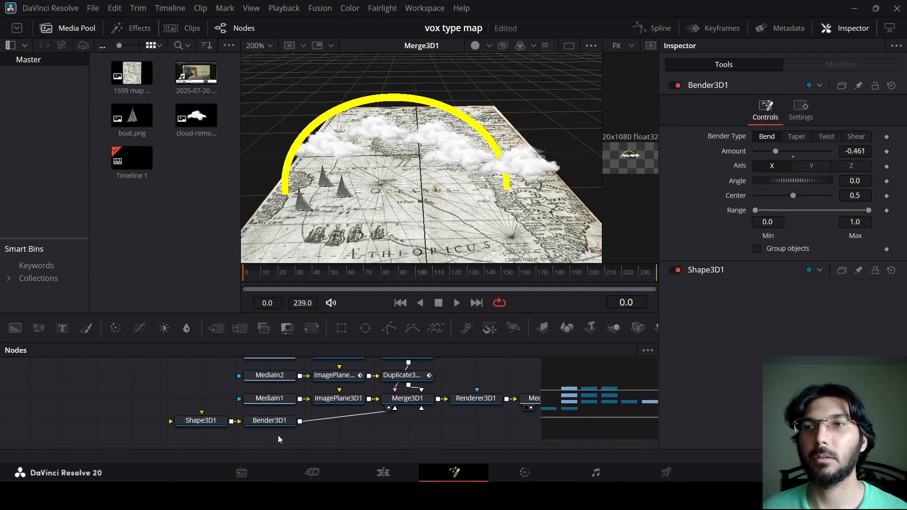
# Add a Renderer 3D node fed by Bender3D1.
pyautogui.click(286, 422)
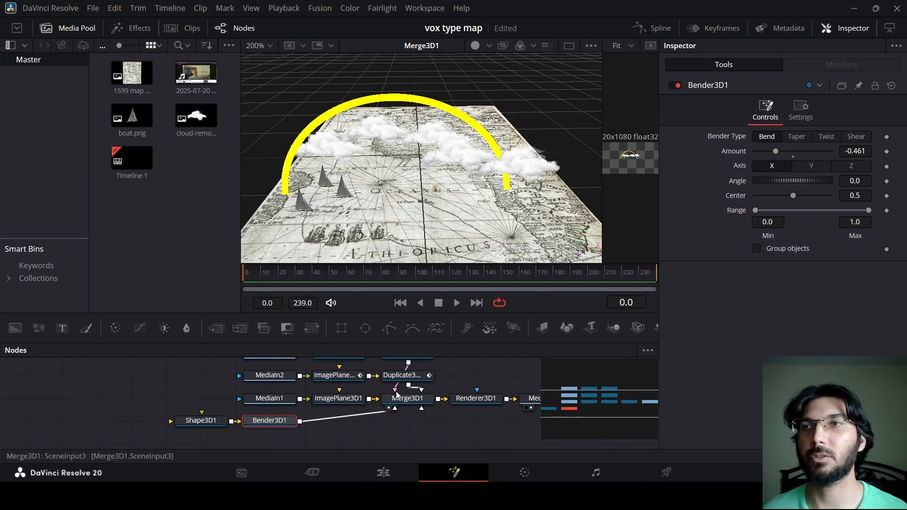
pyautogui.hotkey('shift', 'space')
pyautogui.write('re')
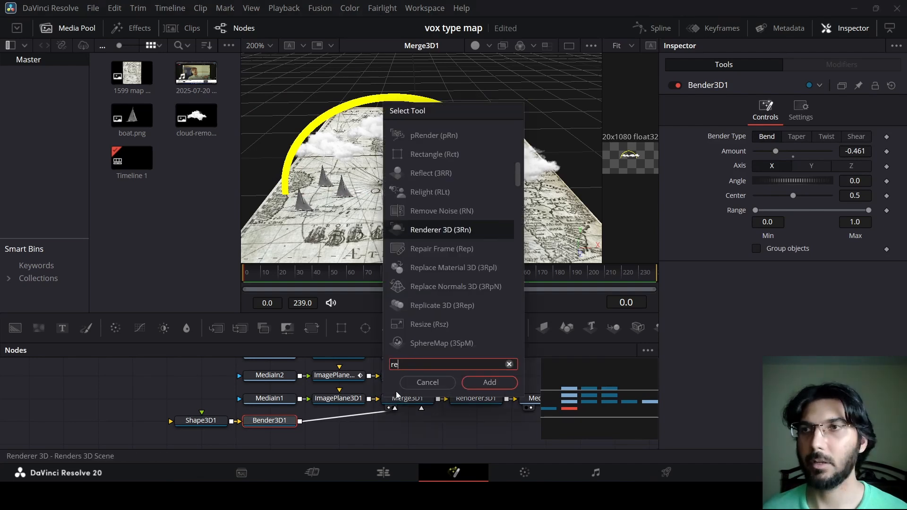
pyautogui.write('n')
pyautogui.press('Return')
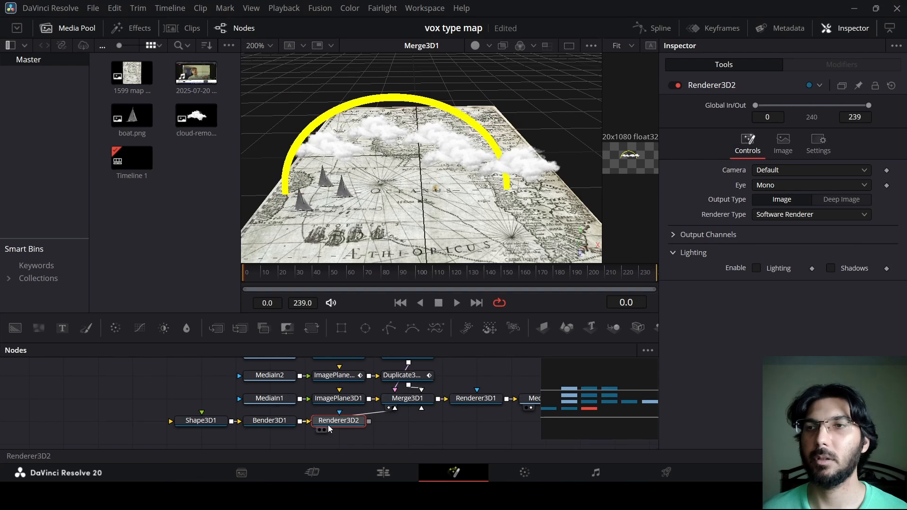
# Disconnect Bender3D1 from Merge3D1 so that the bender only feeds the new renderer.
pyautogui.moveTo(329, 429); pyautogui.dragTo(381, 425)
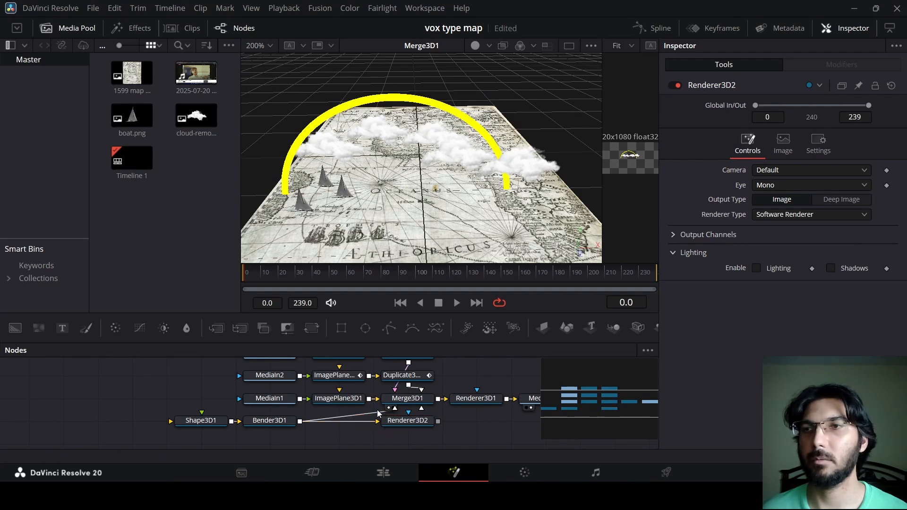
pyautogui.click(378, 412)
pyautogui.click(377, 421)
pyautogui.moveTo(300, 422); pyautogui.dragTo(339, 421)
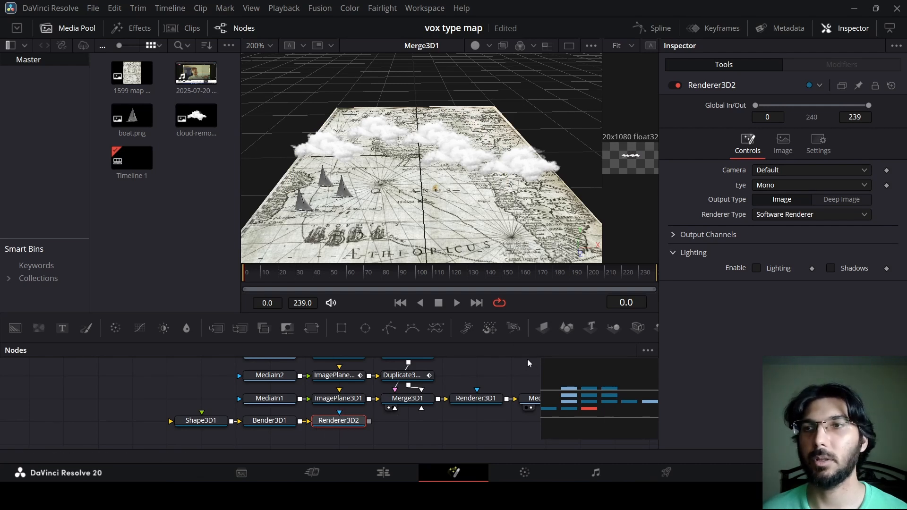
# Add an Image Plane 3D after the arch's renderer and connect its output to Merge3D1.
pyautogui.click(539, 332)
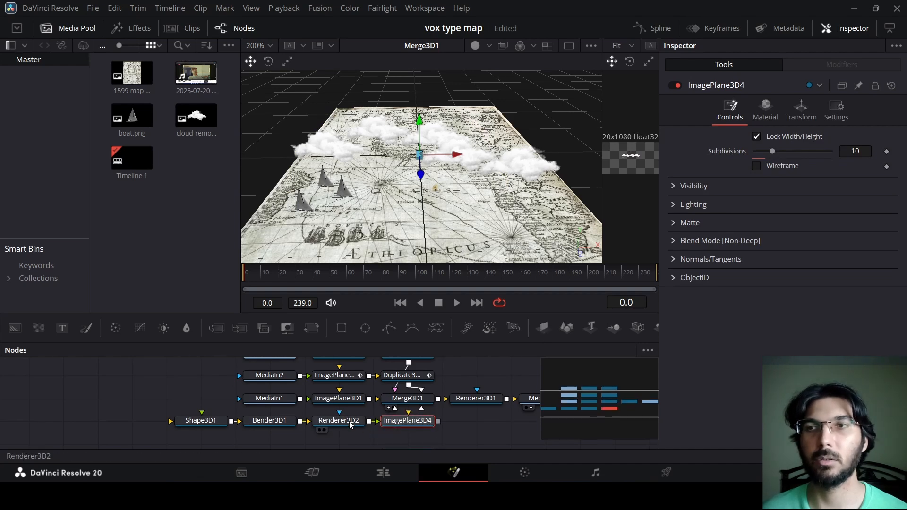
pyautogui.moveTo(322, 440); pyautogui.dragTo(361, 435)
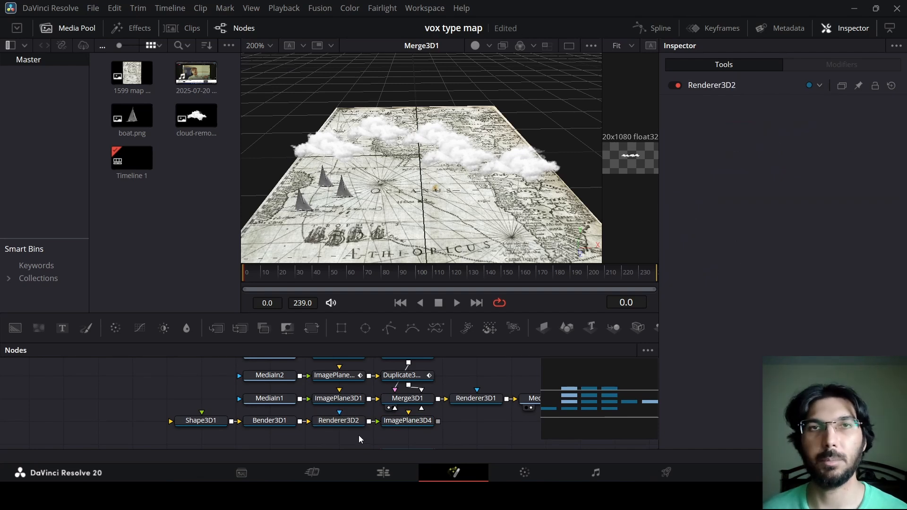
pyautogui.moveTo(438, 420); pyautogui.dragTo(410, 404)
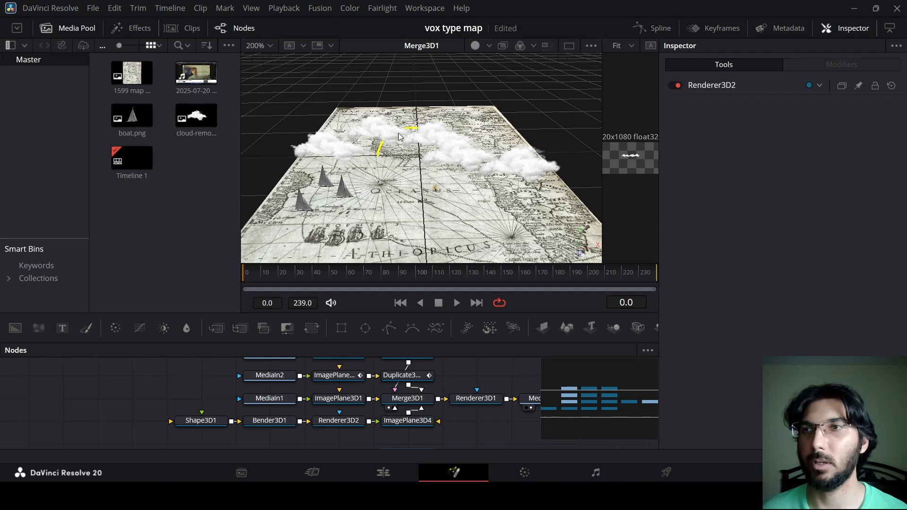
# Enlarge the arch's image plane to a uniform scale of 2.245.
pyautogui.scroll(2, 398, 132)
pyautogui.scroll(-3, 402, 129)
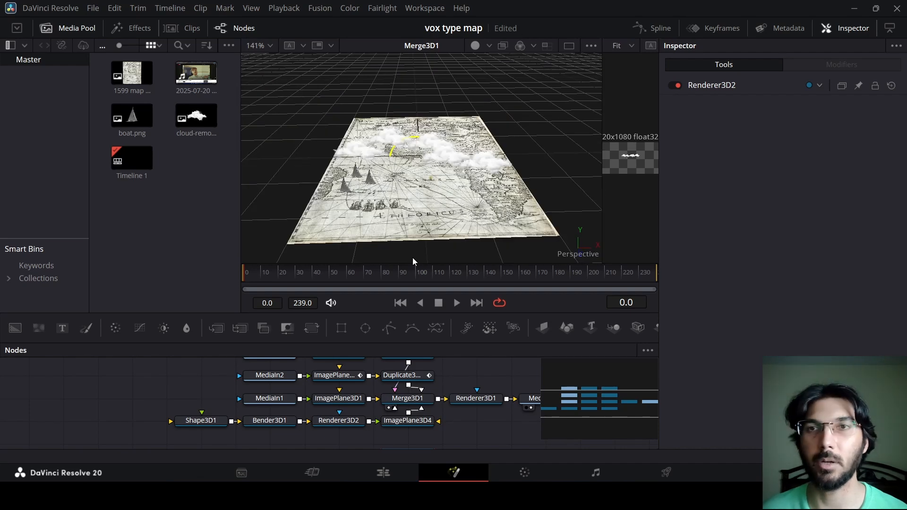
pyautogui.click(389, 422)
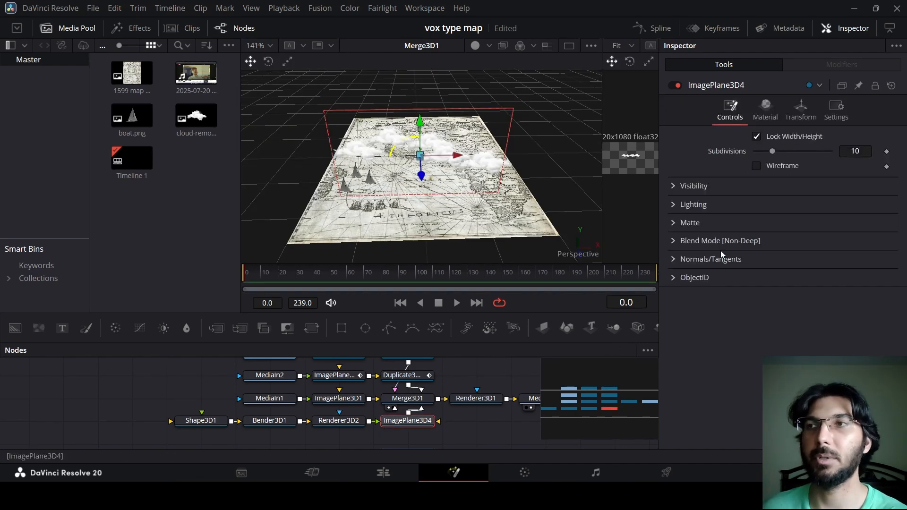
pyautogui.click(800, 111)
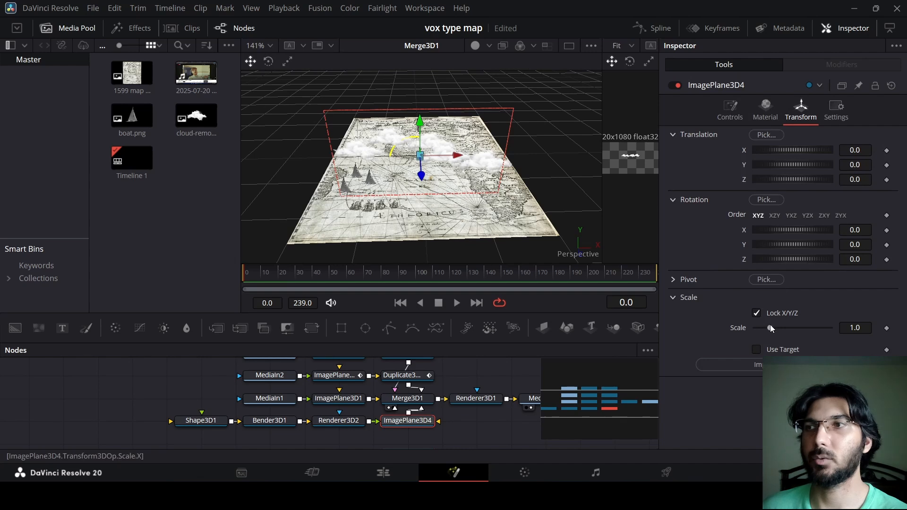
pyautogui.moveTo(770, 326); pyautogui.dragTo(789, 320)
# Position the arch's image plane beside the boats at about X -0.0085 and Z 0.1846.
pyautogui.moveTo(429, 176); pyautogui.dragTo(234, 167)
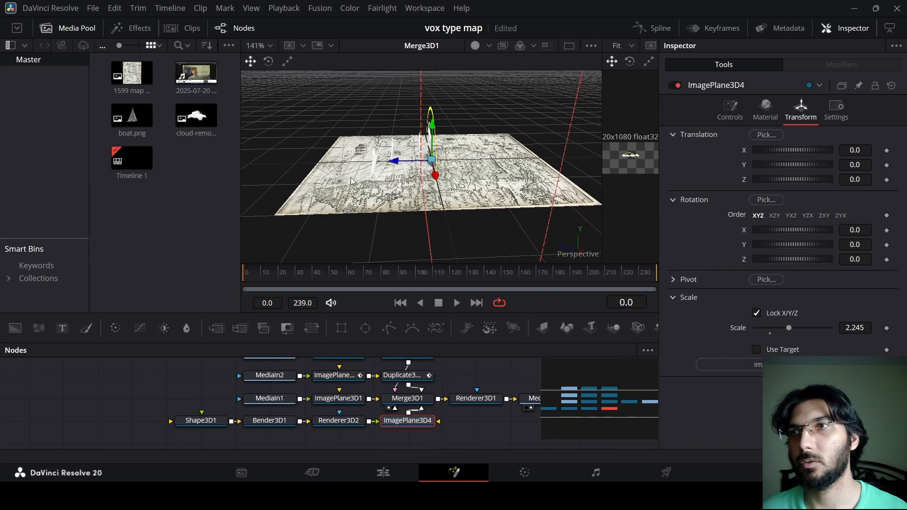
pyautogui.moveTo(396, 161); pyautogui.dragTo(362, 163)
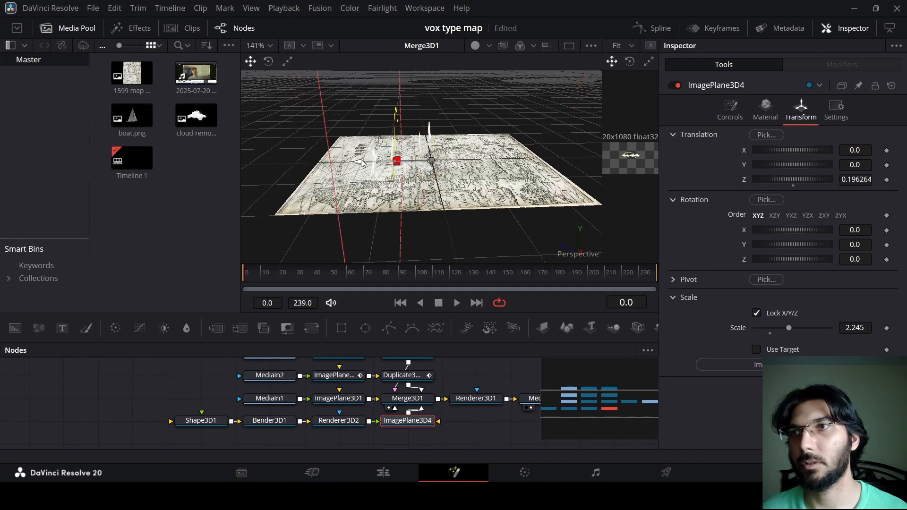
pyautogui.moveTo(348, 193); pyautogui.dragTo(565, 249)
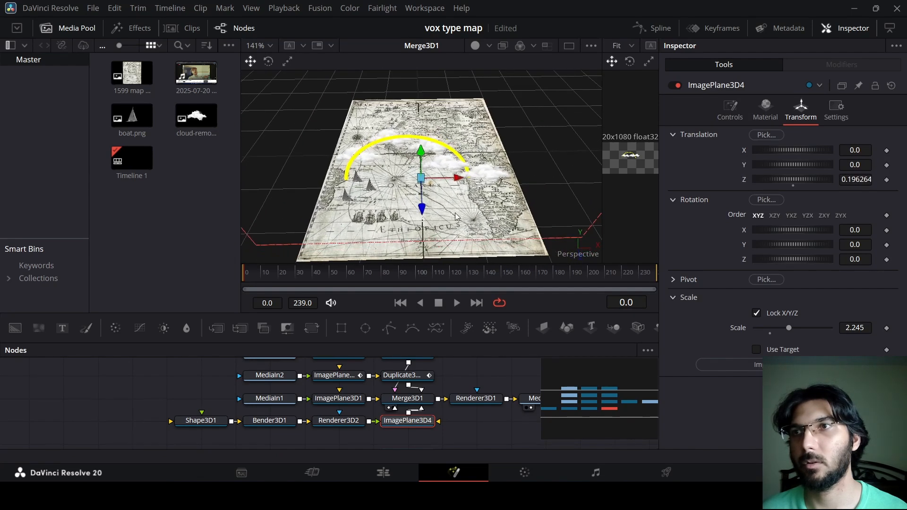
pyautogui.scroll(2, 397, 183)
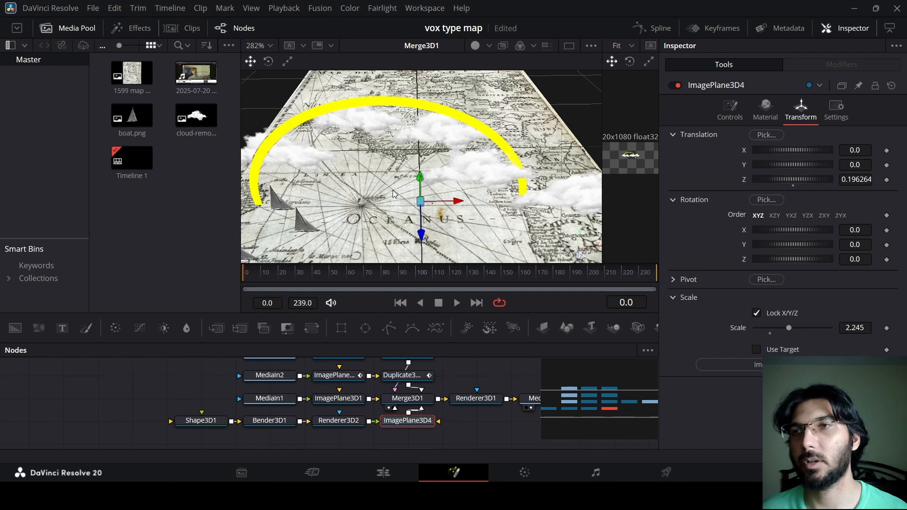
pyautogui.scroll(-1, 393, 193)
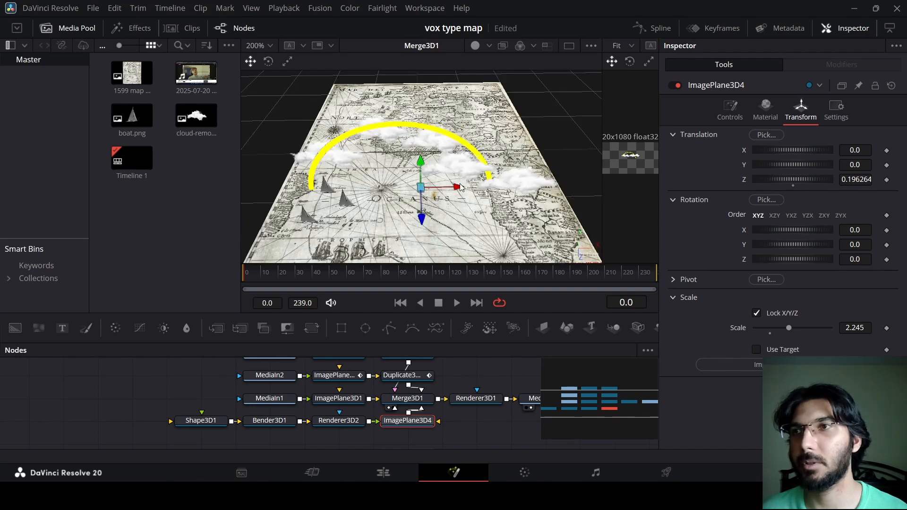
pyautogui.moveTo(461, 187); pyautogui.dragTo(458, 187)
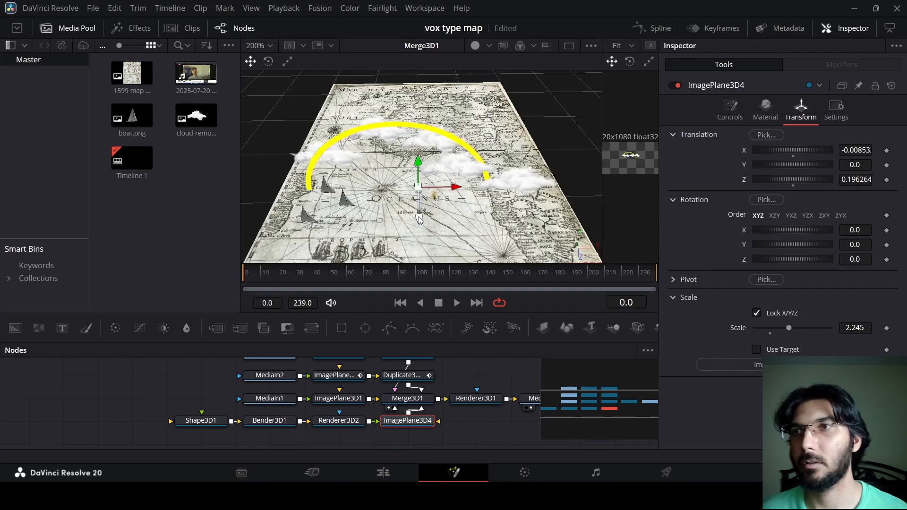
pyautogui.moveTo(419, 219); pyautogui.dragTo(446, 183)
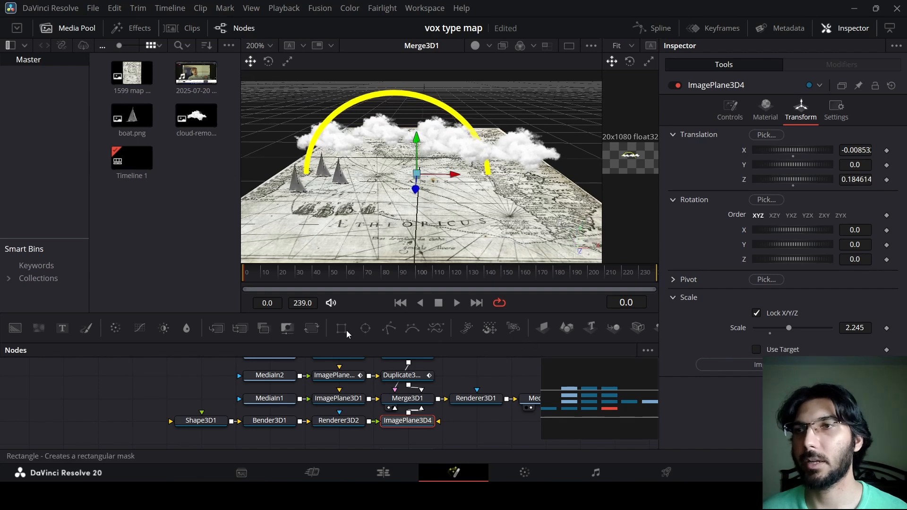
# Attach a rectangle mask to the arch's renderer, Renderer3D2.
pyautogui.moveTo(347, 330); pyautogui.dragTo(339, 401)
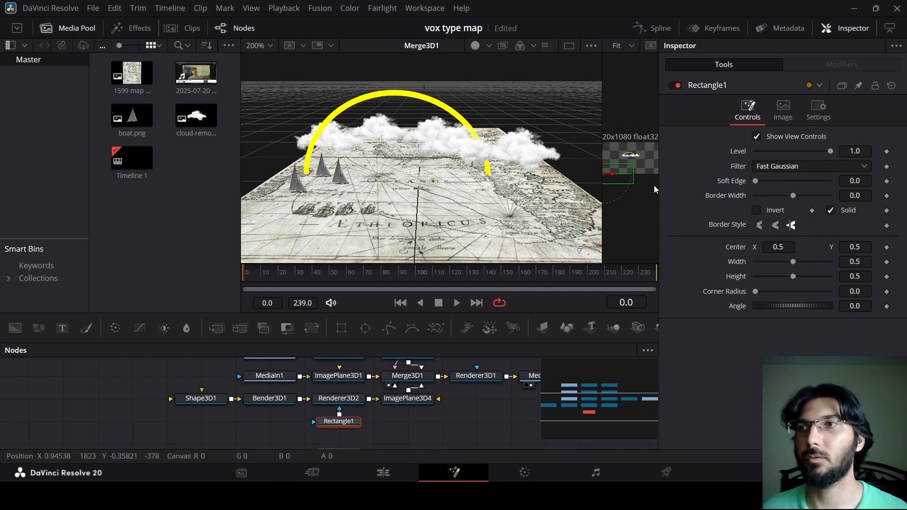
pyautogui.moveTo(602, 194)
pyautogui.mouseDown()
pyautogui.moveTo(552, 195)
pyautogui.moveTo(604, 197)
pyautogui.mouseUp()
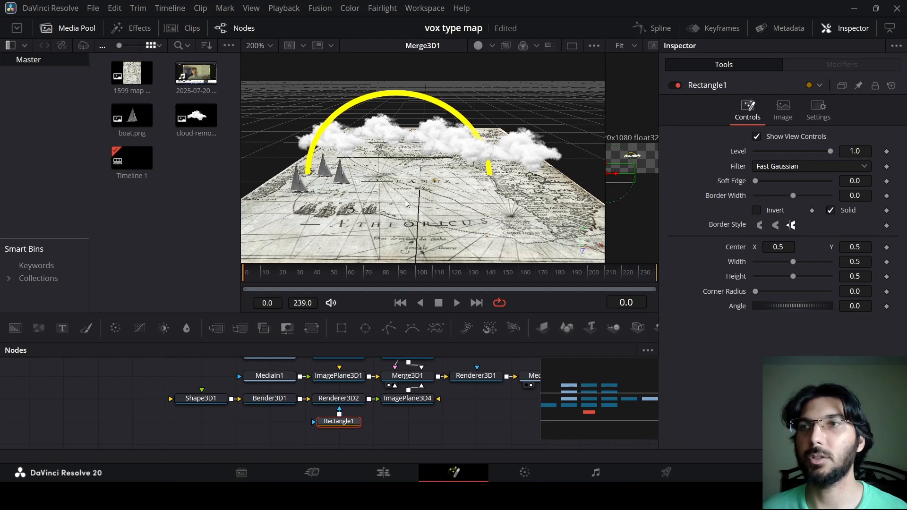
# Try shifting the rectangle mask's center X to 0.061 and undo the shift.
pyautogui.scroll(-2, 405, 206)
pyautogui.scroll(1, 405, 206)
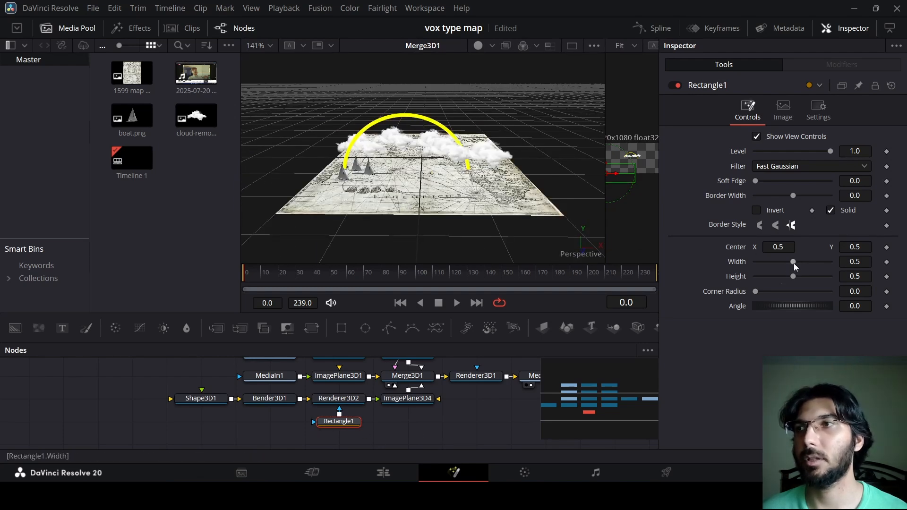
pyautogui.moveTo(793, 263); pyautogui.dragTo(730, 247)
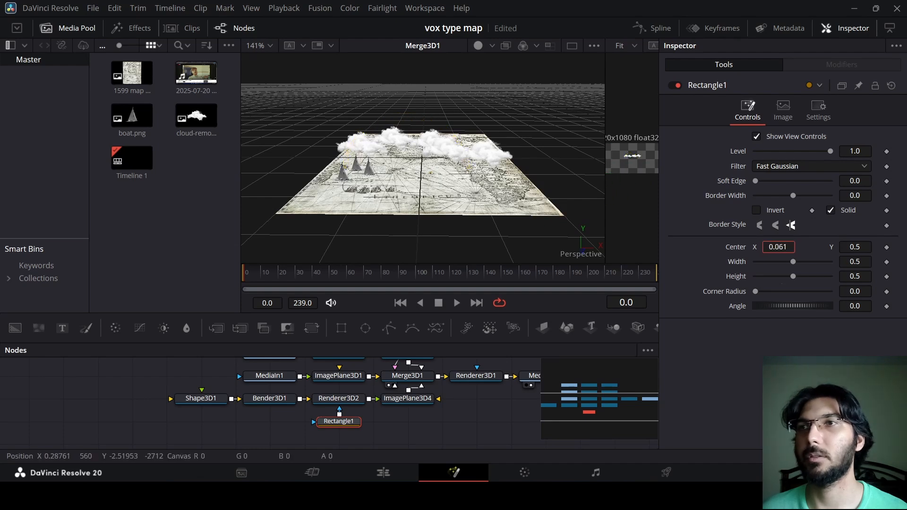
pyautogui.hotkey('ctrl', 'z')
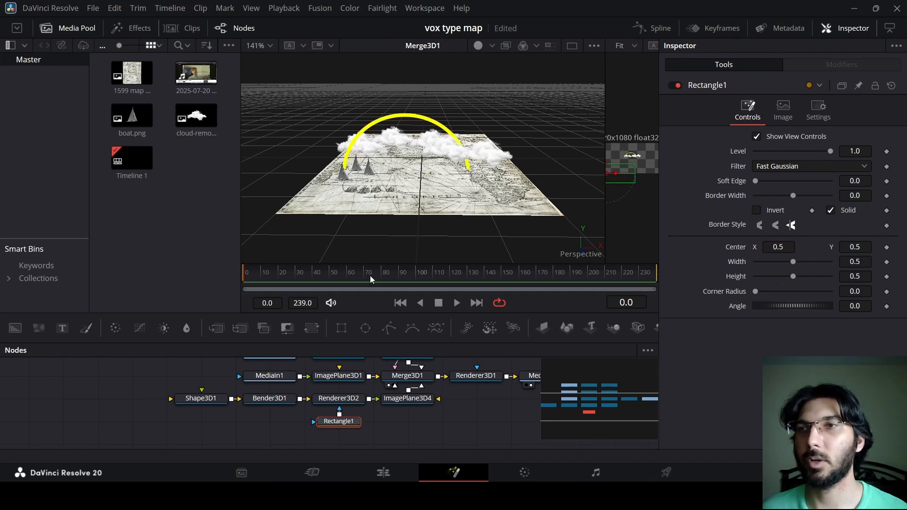
# Keyframe the rectangle mask's center X from 0.032 at frame 0 to 0.5 at frame 150.
pyautogui.moveTo(370, 276); pyautogui.dragTo(502, 294)
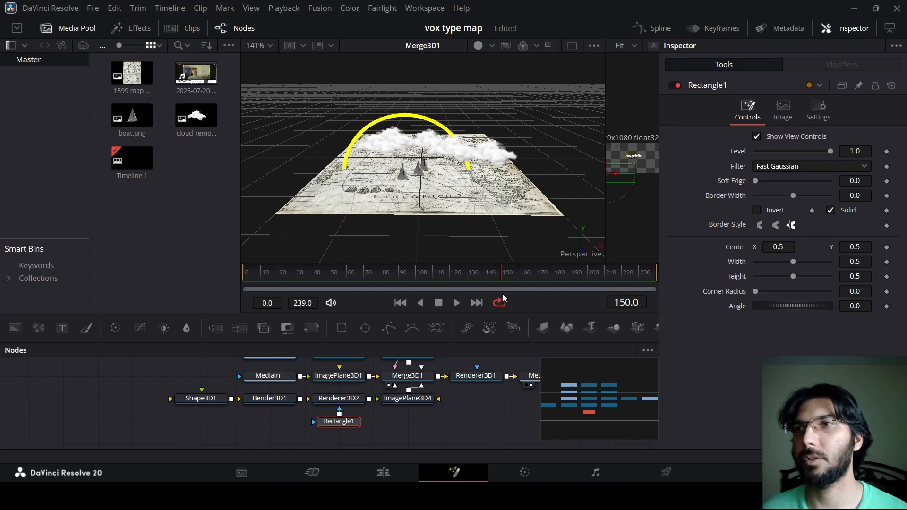
pyautogui.click(886, 248)
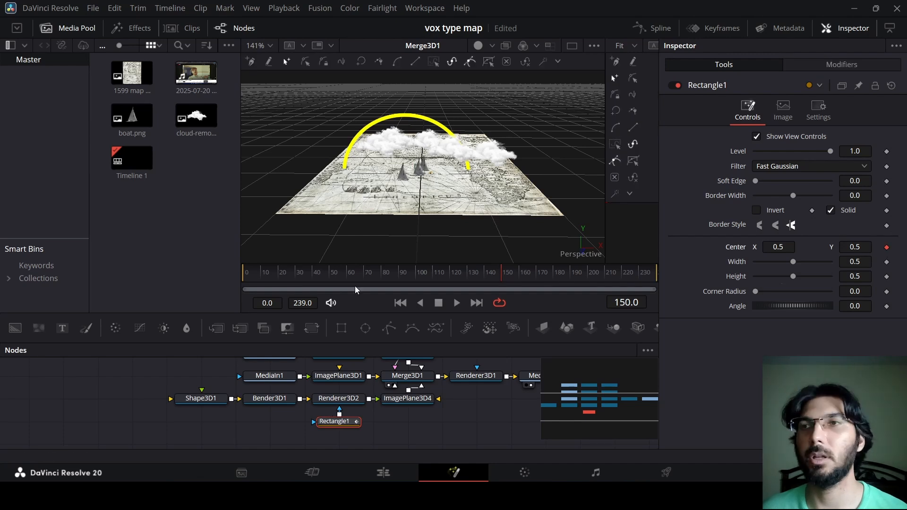
pyautogui.moveTo(355, 285); pyautogui.dragTo(232, 275)
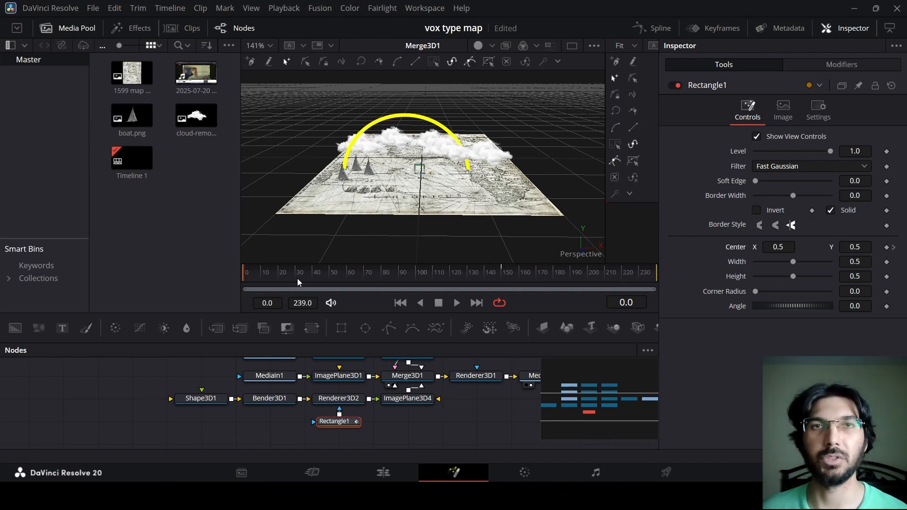
pyautogui.moveTo(776, 246); pyautogui.dragTo(715, 247)
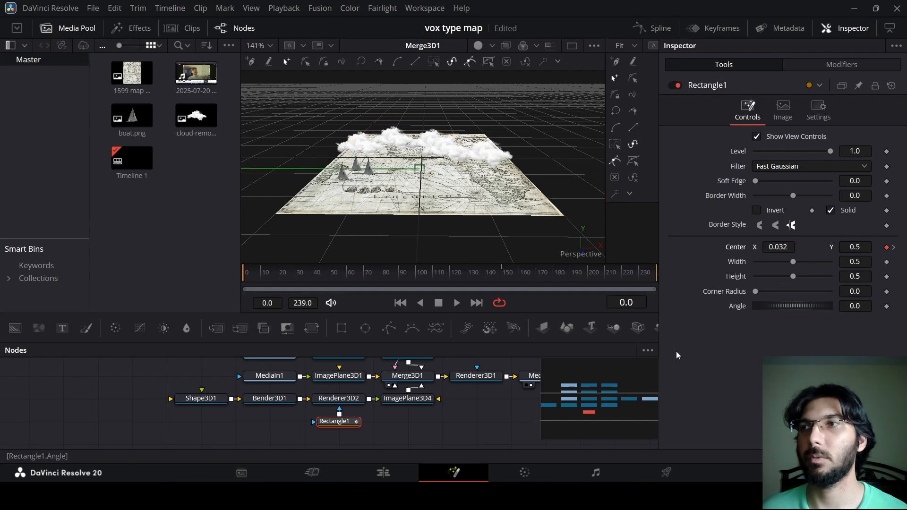
pyautogui.click(487, 408)
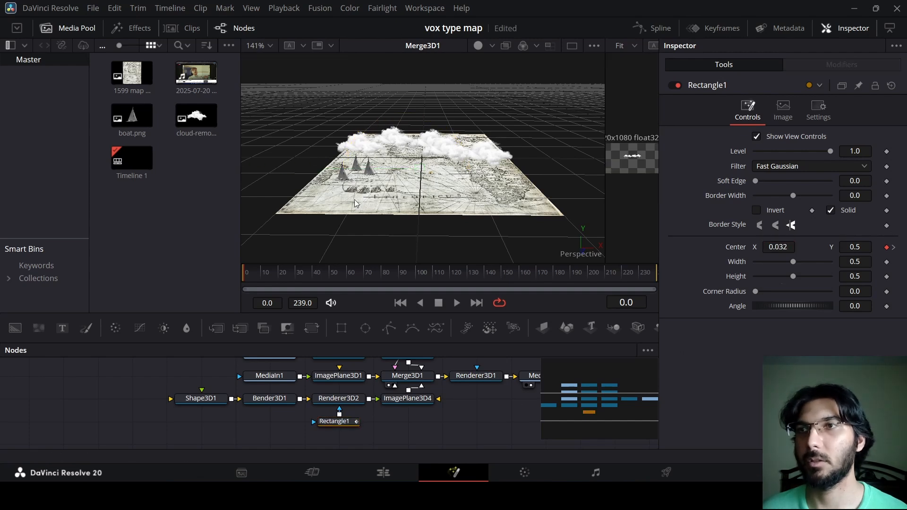
# Play the animation briefly and set the timeline playback resolution to Quarter.
pyautogui.moveTo(370, 212); pyautogui.dragTo(408, 214)
pyautogui.press('space')
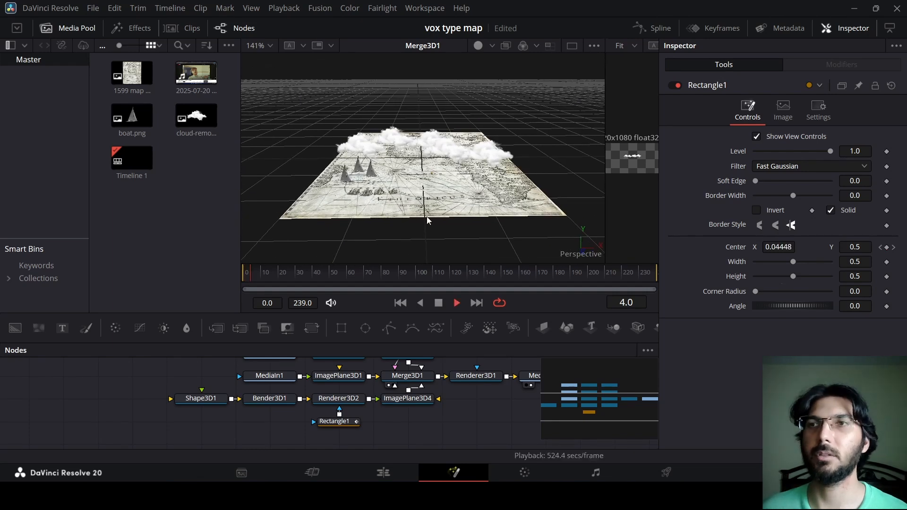
pyautogui.press('space')
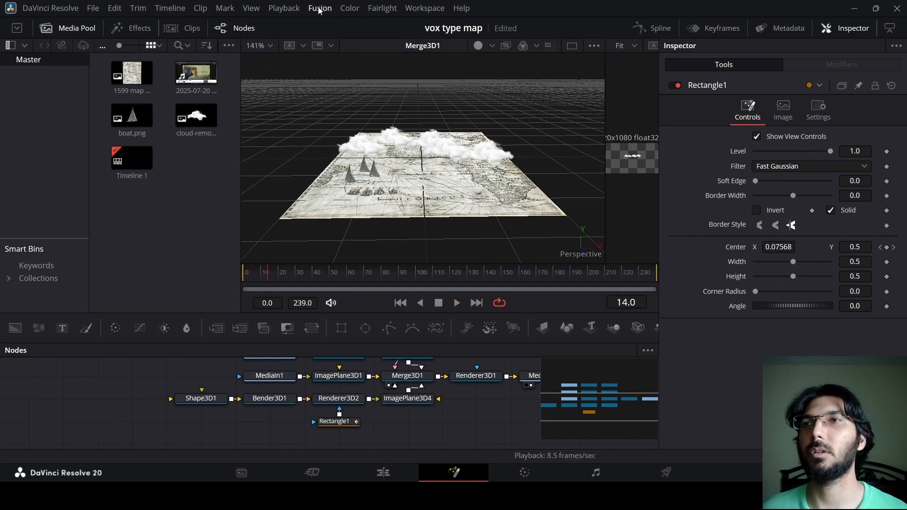
pyautogui.click(284, 8)
pyautogui.moveTo(371, 50)
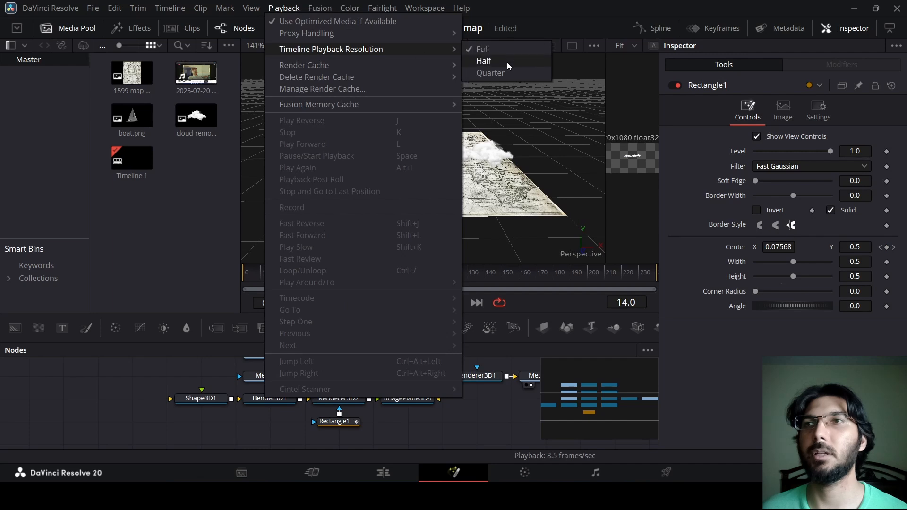
pyautogui.click(500, 75)
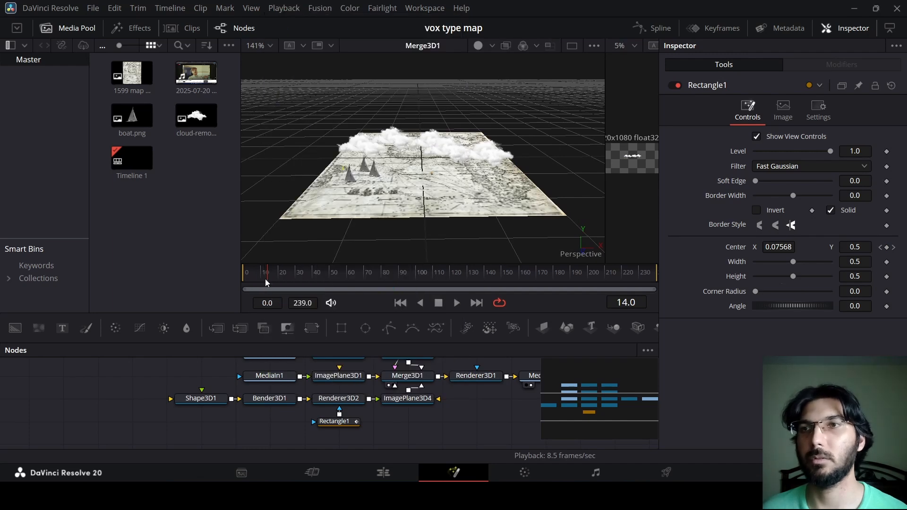
# Play the animation from frame 0 to check the arch being revealed.
pyautogui.moveTo(265, 282); pyautogui.dragTo(226, 287)
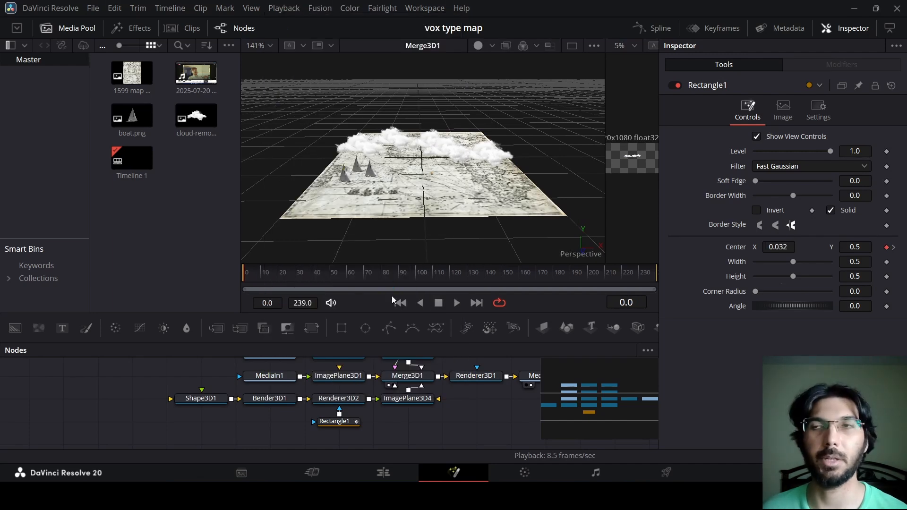
pyautogui.press('space')
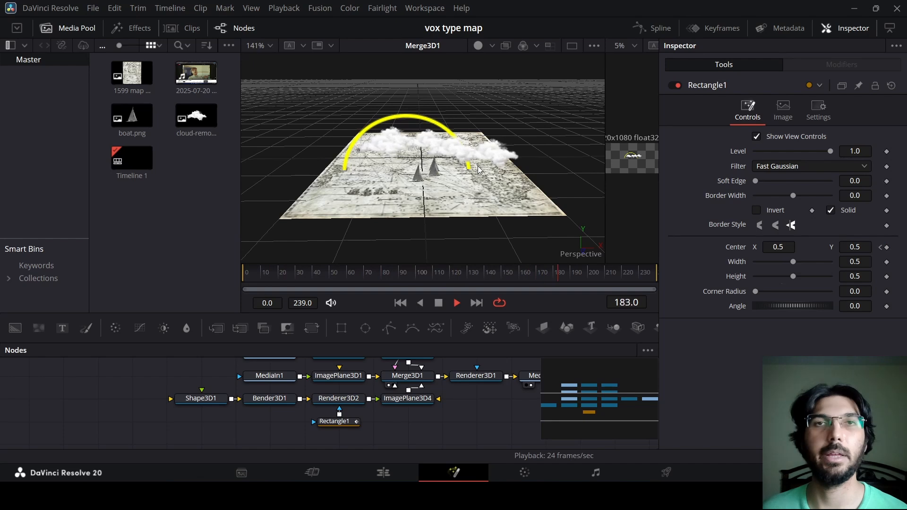
pyautogui.press('space')
# Show Rectangle1's center displacement curve in the Spline editor and ease both of its keyframes with flat handles.
pyautogui.click(349, 423)
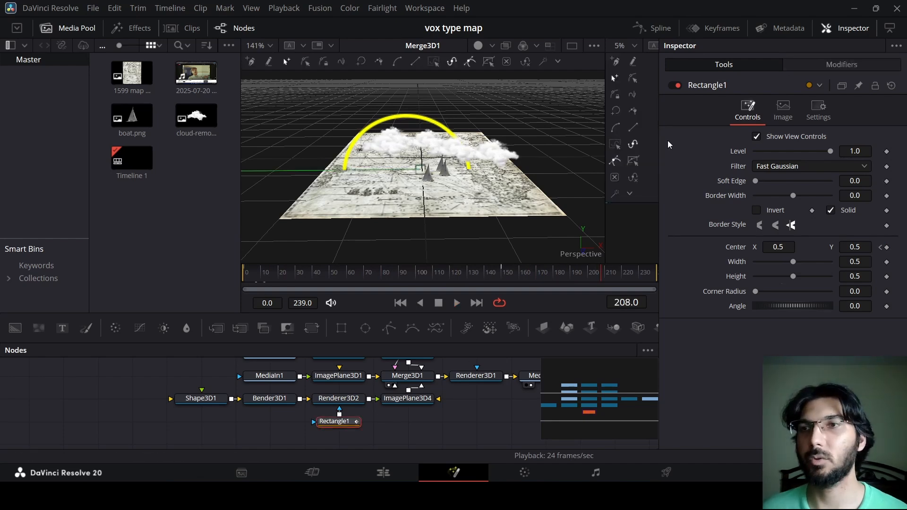
pyautogui.click(655, 31)
pyautogui.click(353, 383)
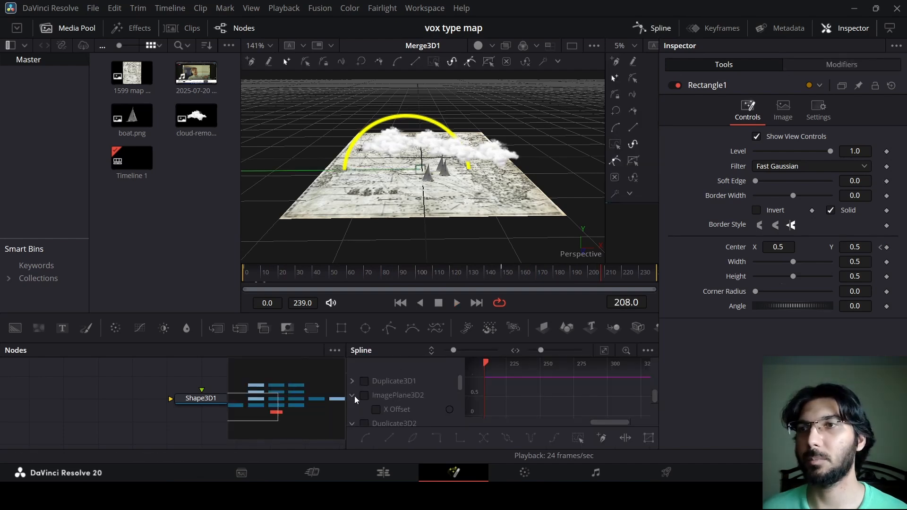
pyautogui.click(354, 396)
pyautogui.click(354, 410)
pyautogui.scroll(-2, 372, 410)
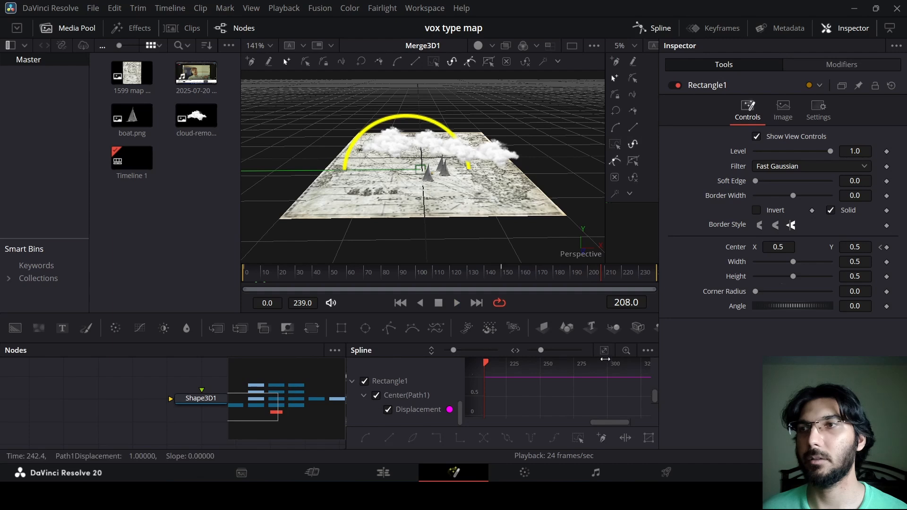
pyautogui.scroll(-5, 477, 376)
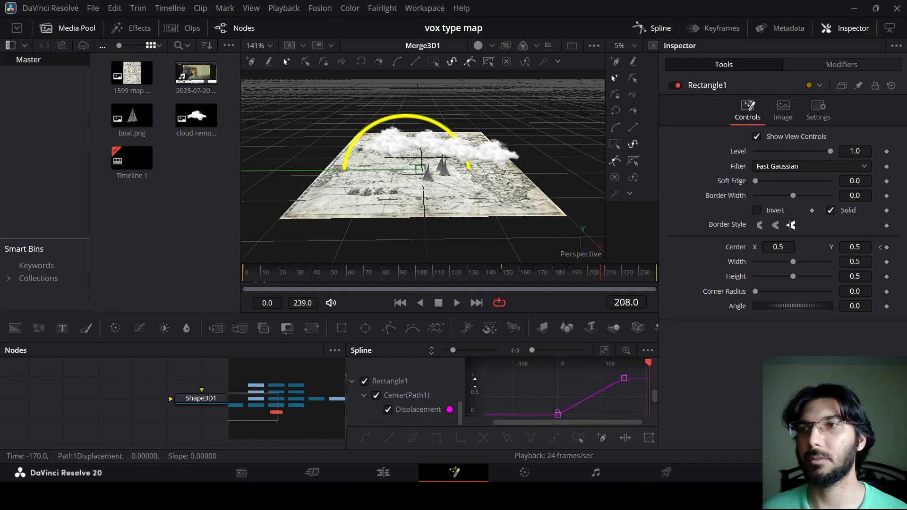
pyautogui.moveTo(475, 383); pyautogui.dragTo(672, 367)
pyautogui.press('f')
# Play the opening frames to check the eased arch reveal.
pyautogui.moveTo(278, 275); pyautogui.dragTo(268, 276)
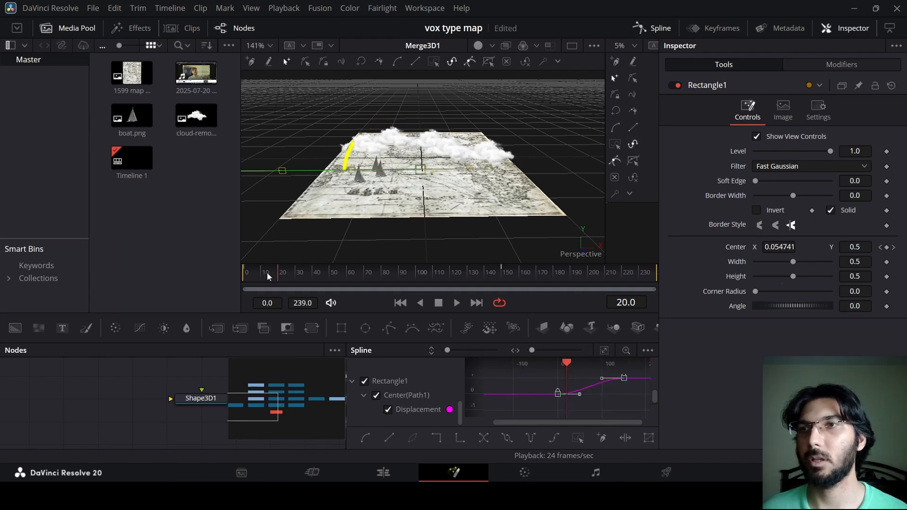
pyautogui.press('space')
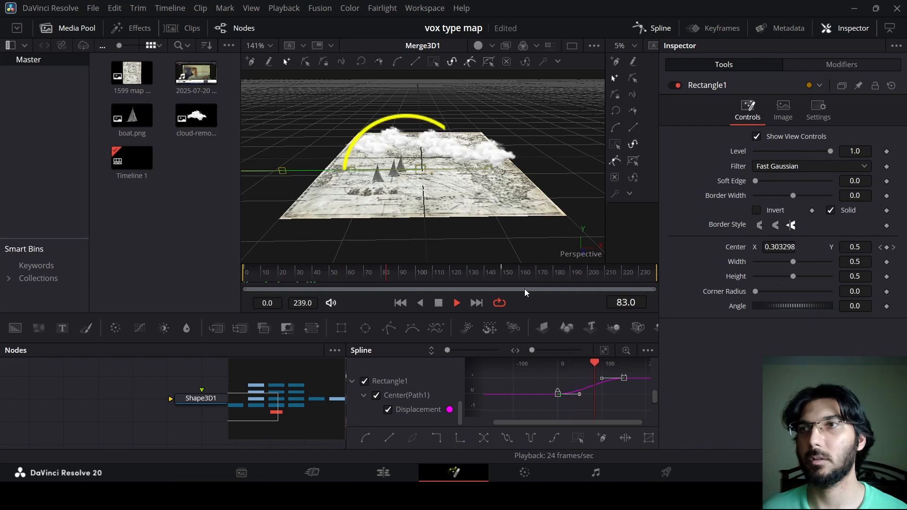
pyautogui.press('space')
# Try lengthening the end keyframe's handle on the mask's displacement curve, preview it, and undo the change.
pyautogui.moveTo(601, 379); pyautogui.dragTo(568, 381)
pyautogui.press('space')
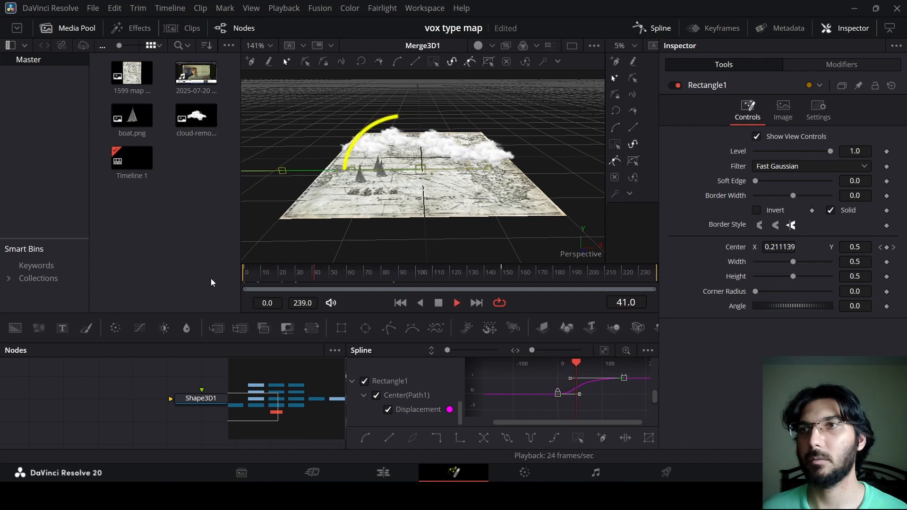
pyautogui.press('space')
pyautogui.hotkey('ctrl', 'z')
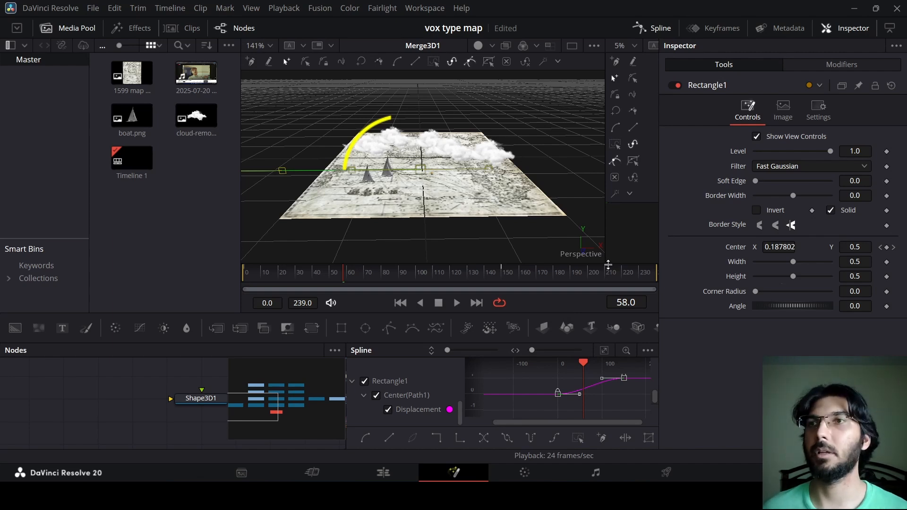
# Close the Spline editor and replay the animation from the start.
pyautogui.click(647, 31)
pyautogui.click(469, 408)
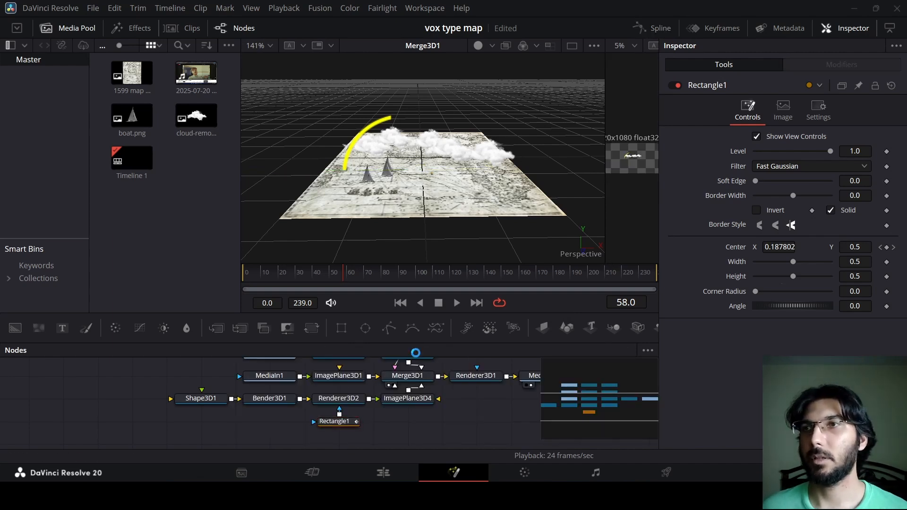
pyautogui.click(249, 274)
pyautogui.press('space')
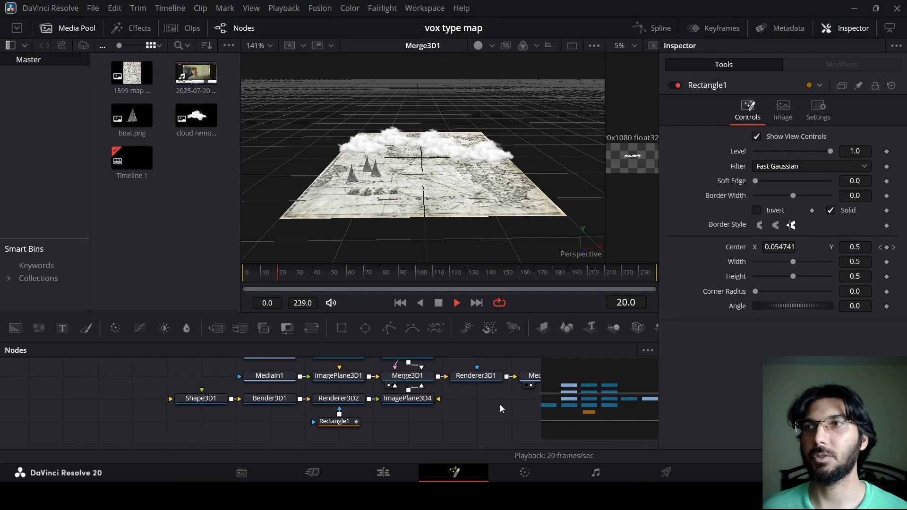
# Enlarge the MediaOut1 viewer beside the 3D view and play the animation in it.
pyautogui.moveTo(602, 198); pyautogui.dragTo(379, 189)
pyautogui.scroll(2, 522, 150)
pyautogui.scroll(-1, 539, 176)
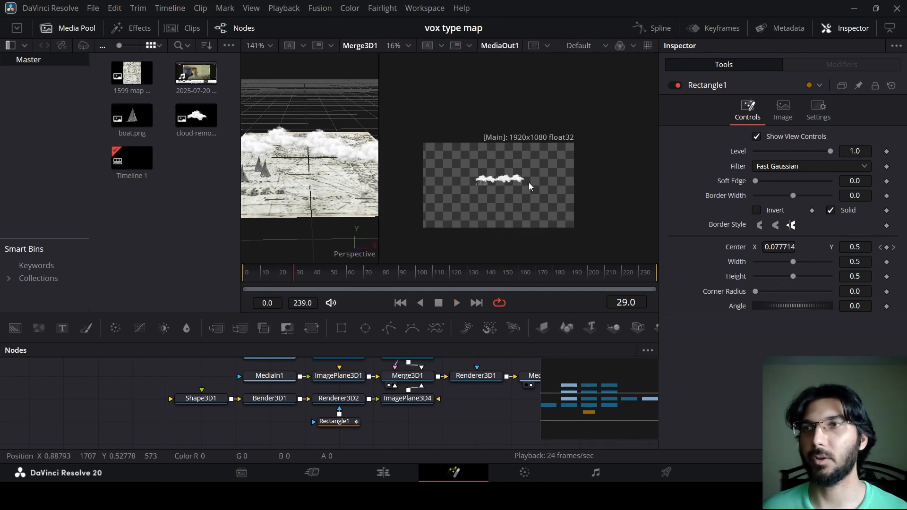
pyautogui.scroll(3, 485, 179)
pyautogui.press('space')
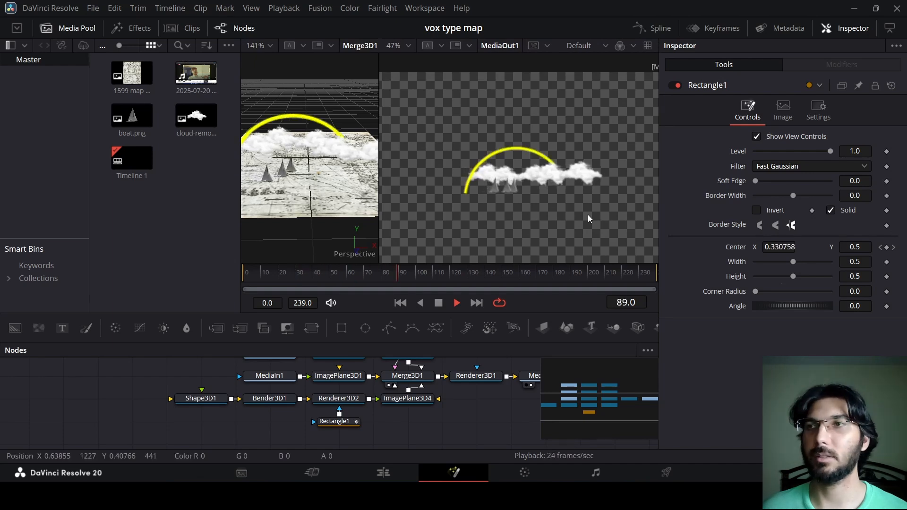
pyautogui.press('space')
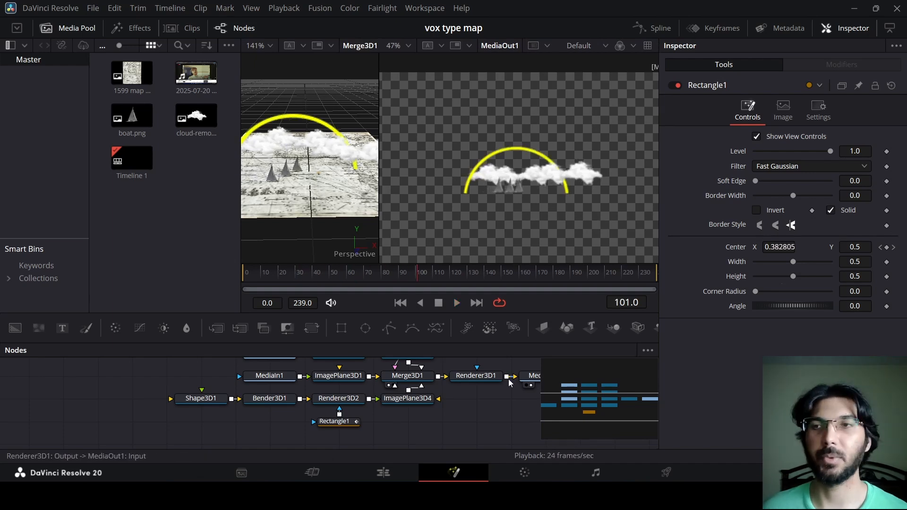
# Add a Camera 3D connected to Merge3D1 and pull it back from the map to about Z 2.093.
pyautogui.moveTo(616, 392); pyautogui.dragTo(633, 393)
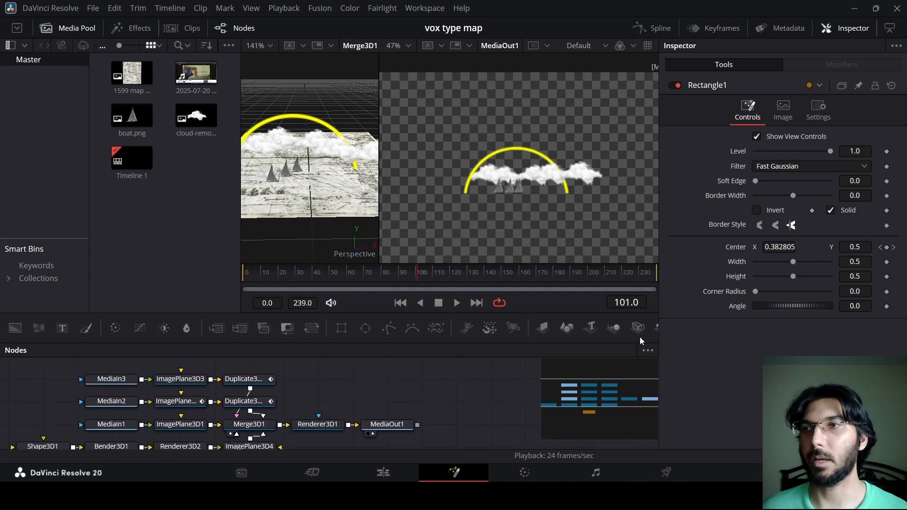
pyautogui.moveTo(614, 328); pyautogui.dragTo(249, 424)
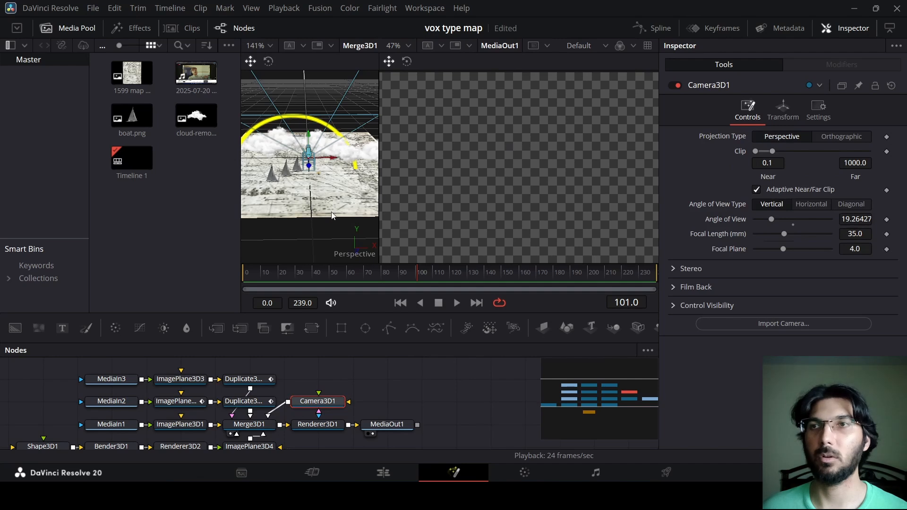
pyautogui.scroll(-5, 332, 212)
pyautogui.moveTo(311, 171); pyautogui.dragTo(303, 247)
pyautogui.moveTo(302, 251); pyautogui.dragTo(303, 253)
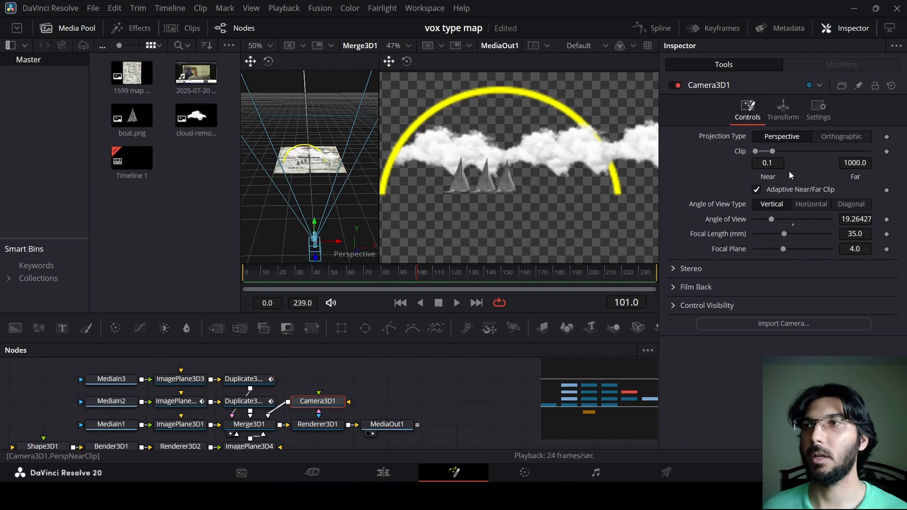
# Raise the camera to Y 0.858 and tilt it down to an X rotation of -25.
pyautogui.click(797, 117)
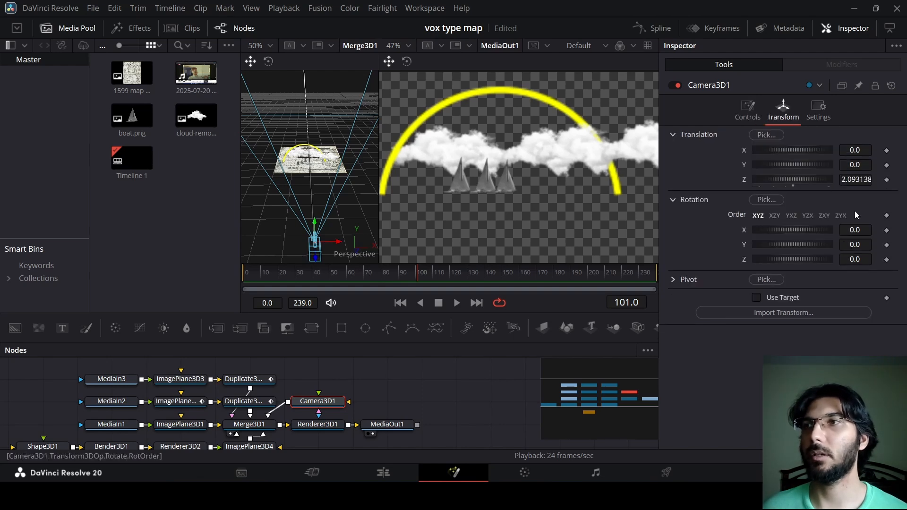
pyautogui.moveTo(861, 235); pyautogui.dragTo(827, 235)
pyautogui.moveTo(863, 167)
pyautogui.mouseDown()
pyautogui.moveTo(905, 167)
pyautogui.moveTo(869, 165)
pyautogui.mouseUp()
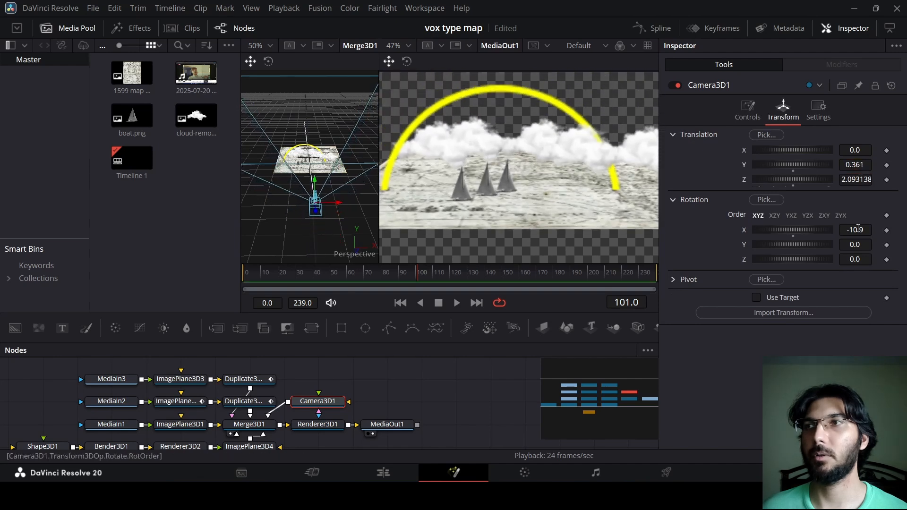
pyautogui.moveTo(859, 230); pyautogui.dragTo(864, 211)
pyautogui.moveTo(860, 177); pyautogui.dragTo(854, 168)
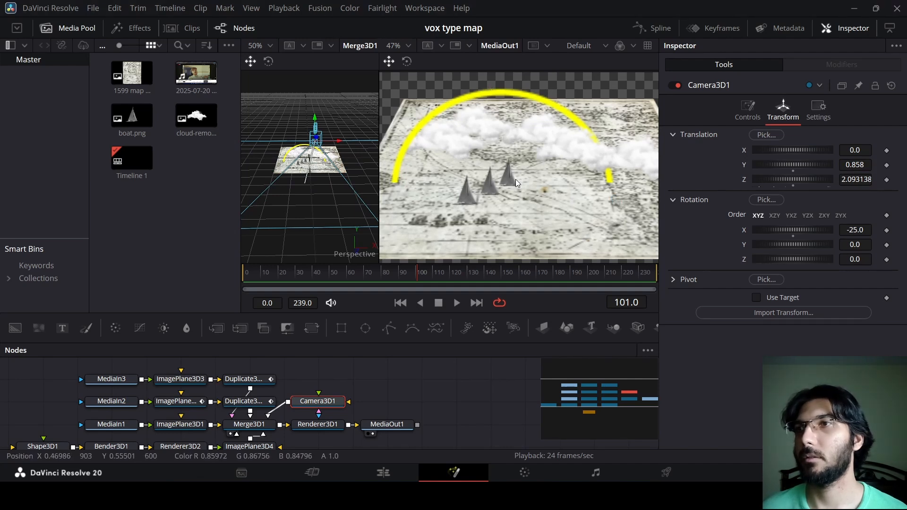
# Move the camera closer to the map at about Z 1.893 with its height at Y 0.871.
pyautogui.scroll(-1, 509, 196)
pyautogui.scroll(-1, 514, 195)
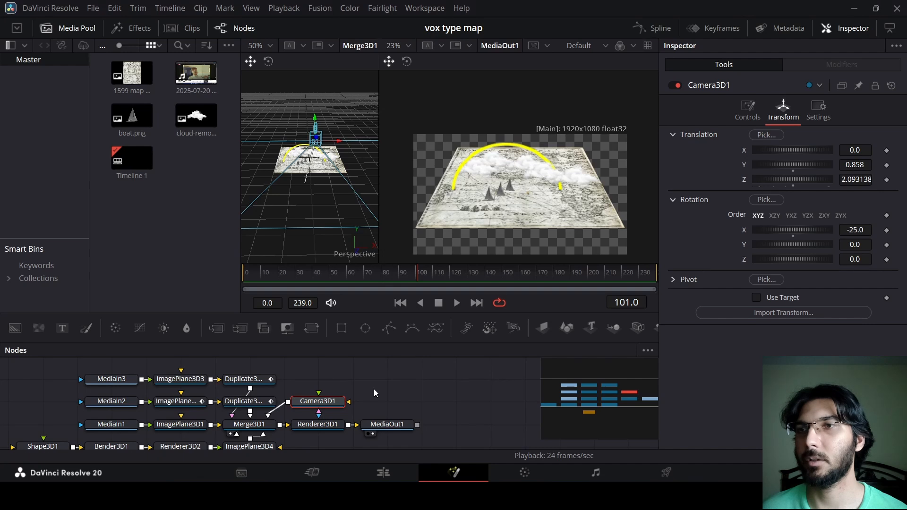
pyautogui.moveTo(858, 150); pyautogui.dragTo(853, 180)
pyautogui.hotkey('ctrl', 'z')
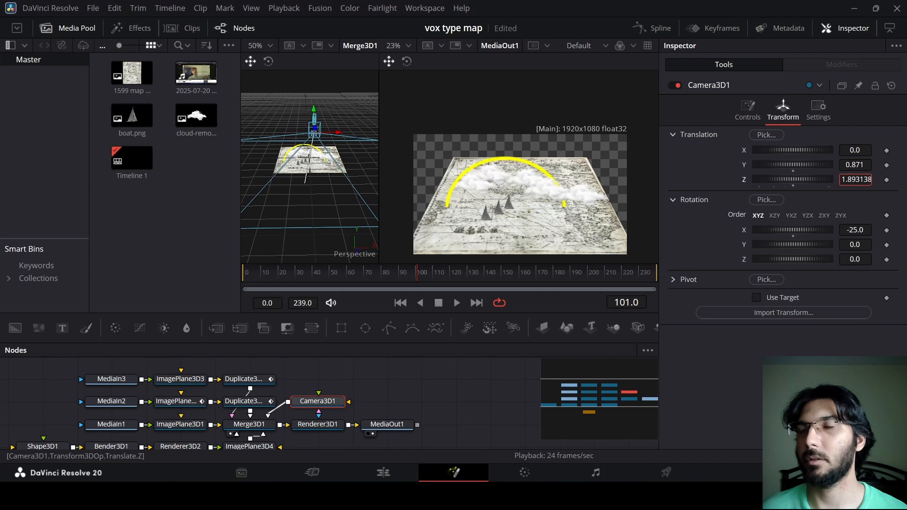
# Keyframe the camera's X, Y and Z translation and X, Y and Z rotation at frame 0.
pyautogui.moveTo(278, 276); pyautogui.dragTo(240, 276)
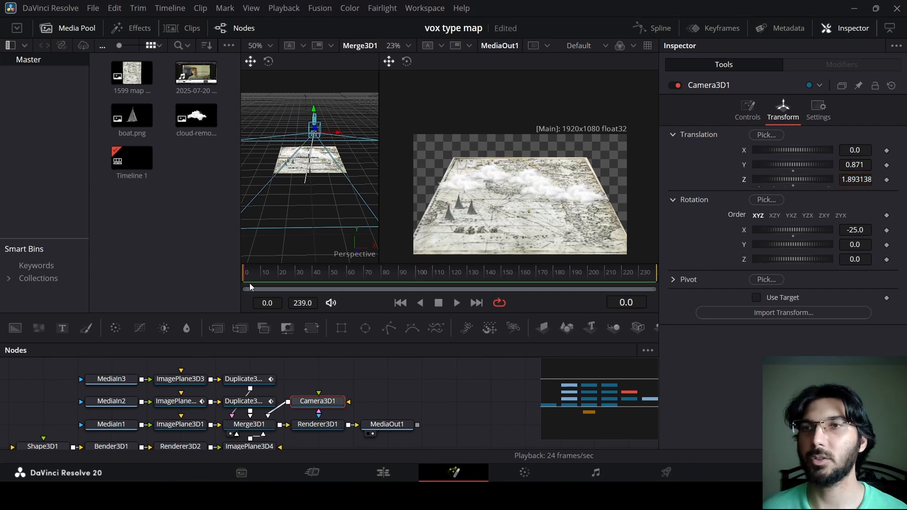
pyautogui.click(887, 150)
pyautogui.click(886, 165)
pyautogui.click(886, 179)
pyautogui.click(887, 230)
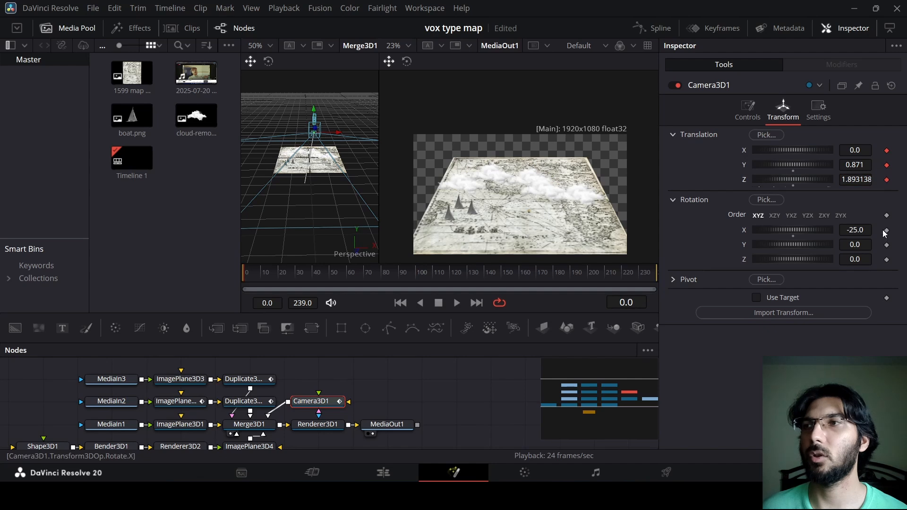
pyautogui.click(887, 245)
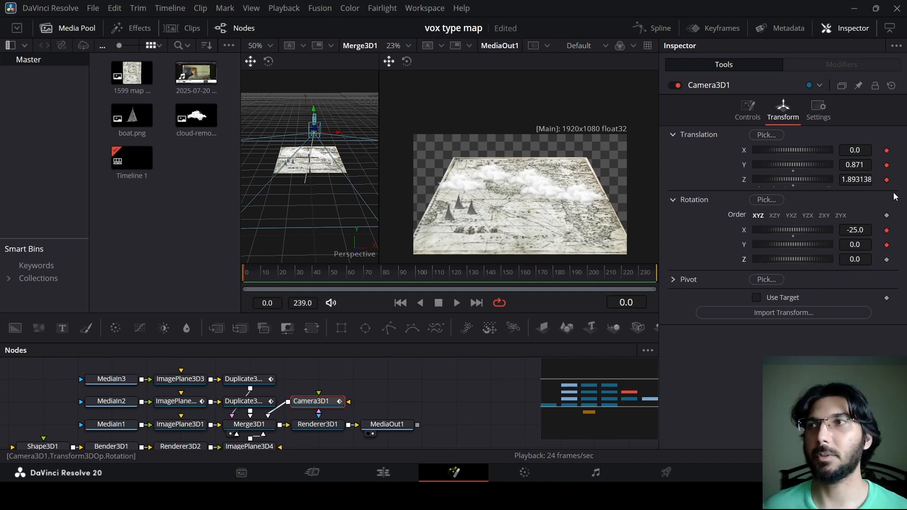
pyautogui.click(887, 259)
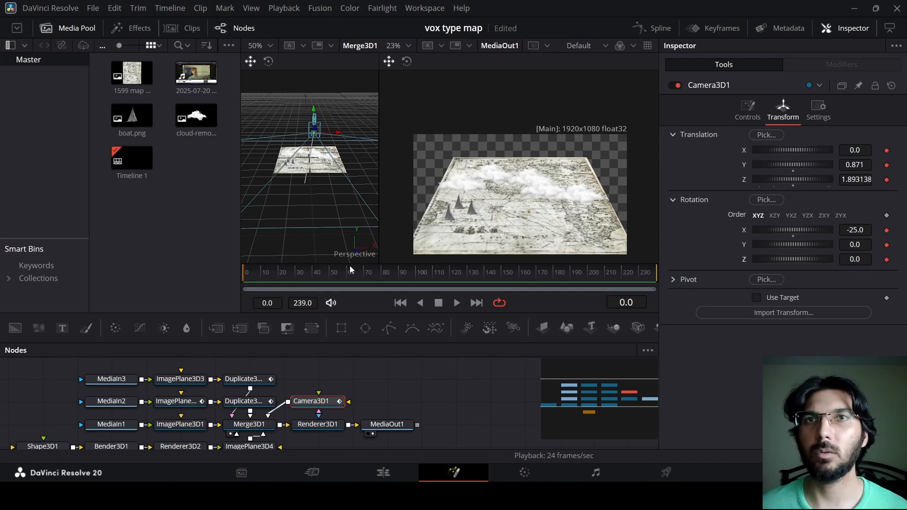
# At frame 50, set the camera to Y 0.302 and about Z 1.663, with an X rotation of -6.5.
pyautogui.moveTo(268, 279); pyautogui.dragTo(330, 285)
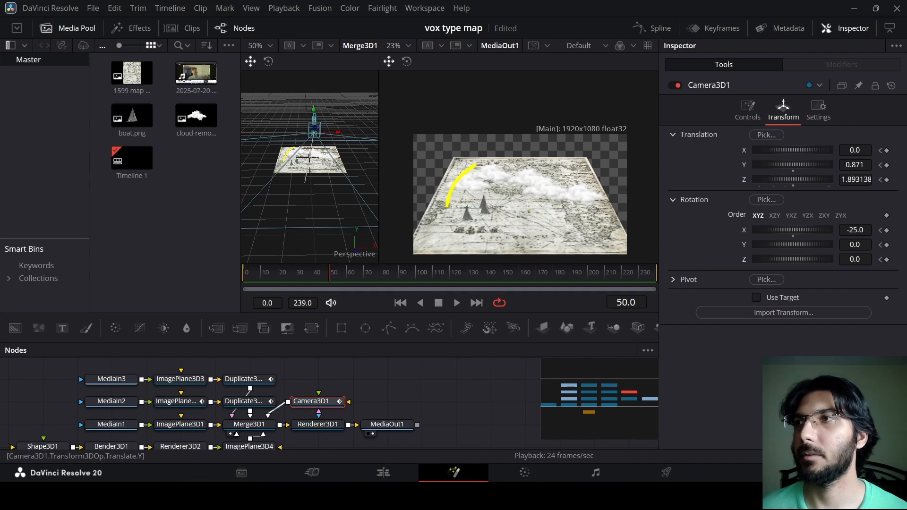
pyautogui.moveTo(855, 180); pyautogui.dragTo(848, 180)
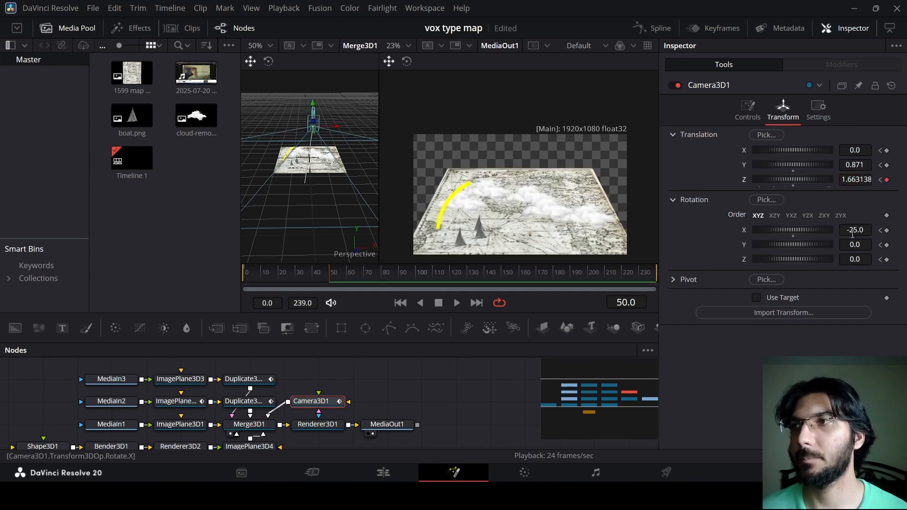
pyautogui.moveTo(855, 230)
pyautogui.mouseDown()
pyautogui.moveTo(843, 230)
pyautogui.moveTo(856, 230)
pyautogui.mouseUp()
pyautogui.moveTo(855, 164); pyautogui.dragTo(843, 165)
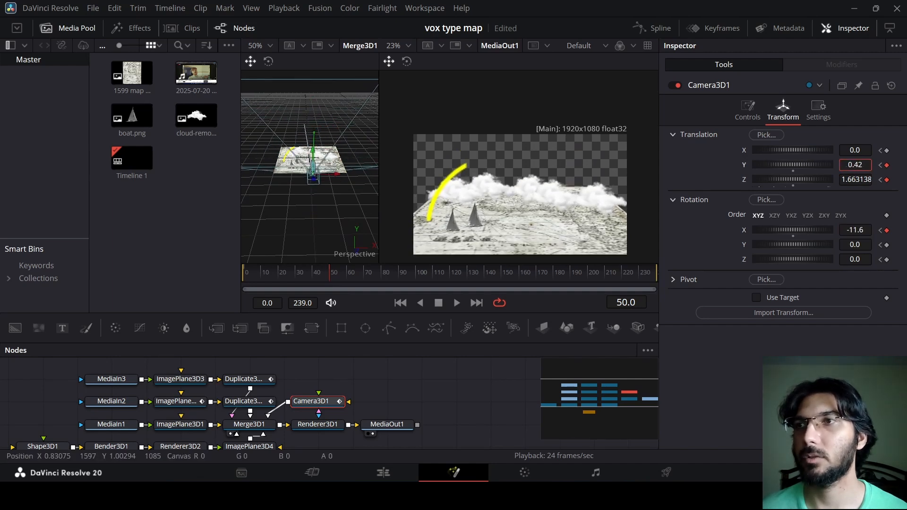
pyautogui.moveTo(856, 230)
pyautogui.mouseDown()
pyautogui.moveTo(847, 230)
pyautogui.moveTo(862, 230)
pyautogui.mouseUp()
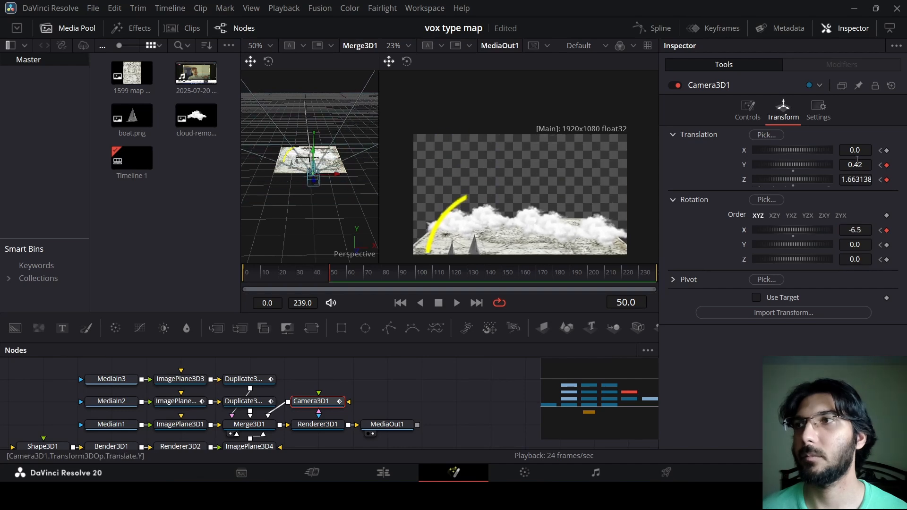
pyautogui.moveTo(856, 165); pyautogui.dragTo(851, 164)
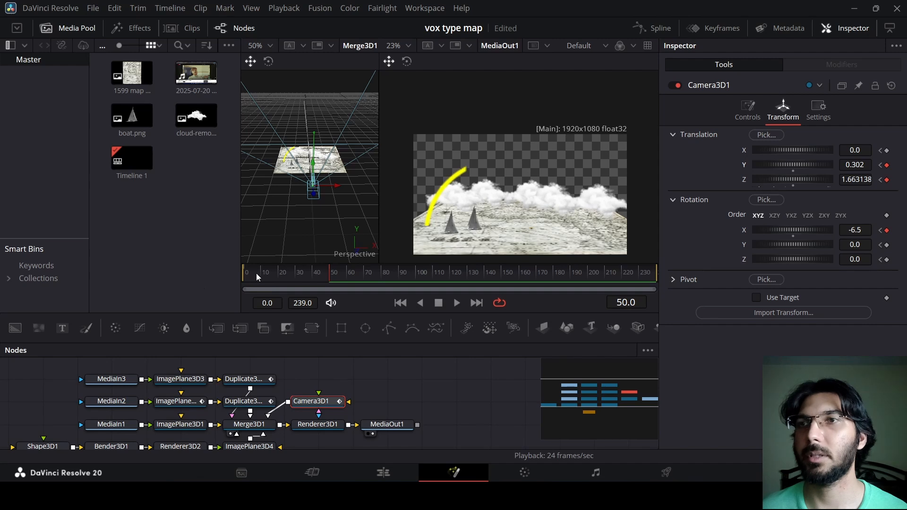
# Play the camera move from the start to review it.
pyautogui.moveTo(256, 273); pyautogui.dragTo(243, 273)
pyautogui.press('space')
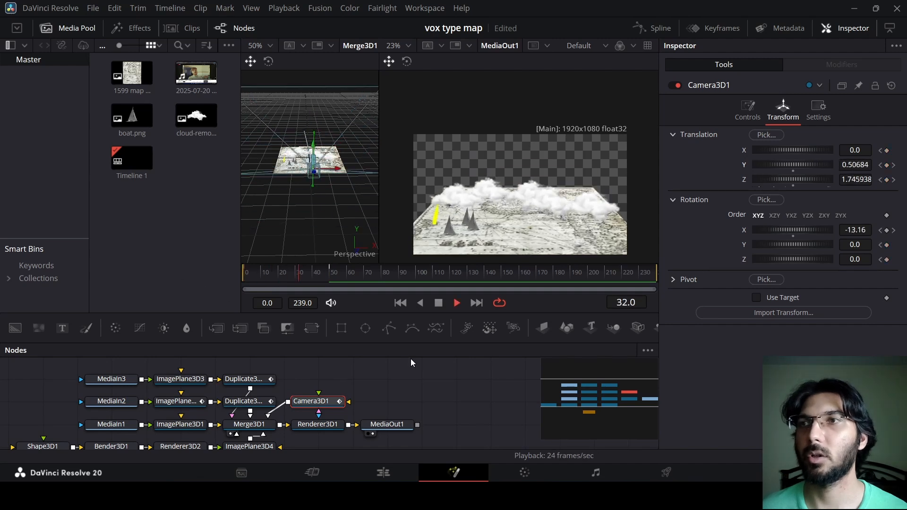
pyautogui.press('space')
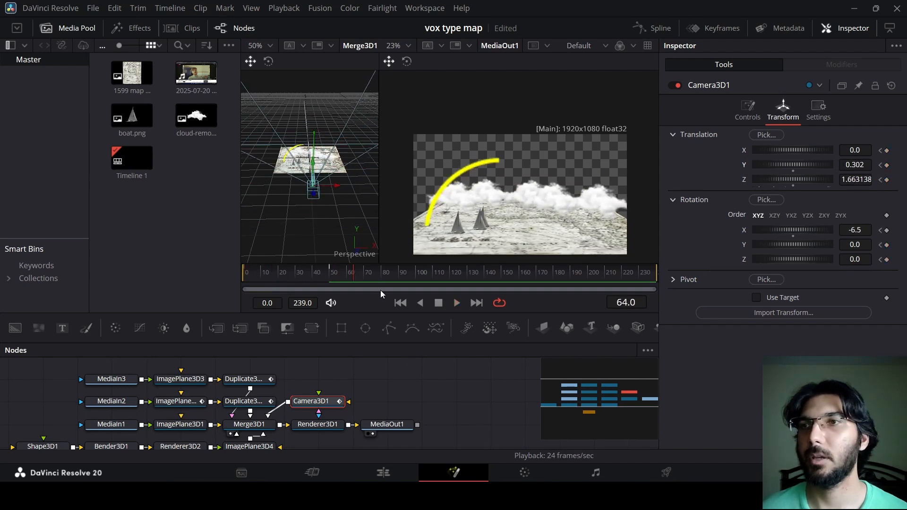
pyautogui.press('space')
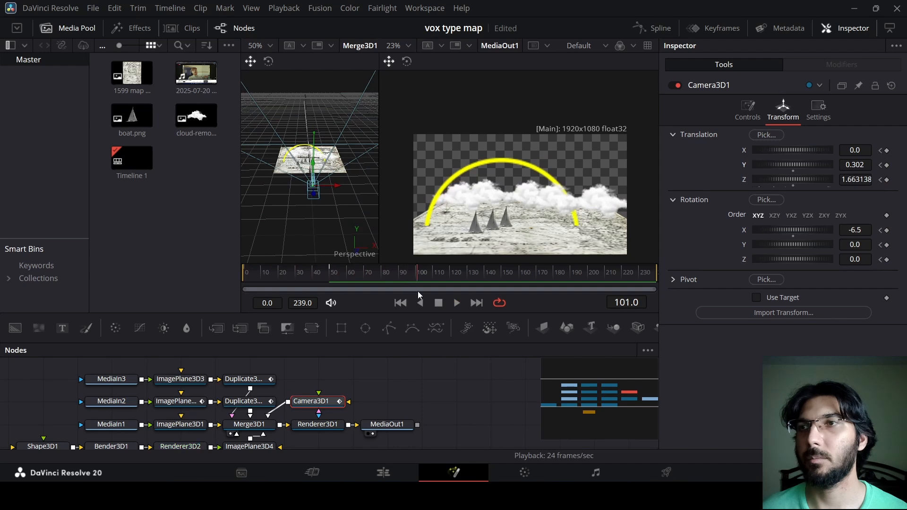
# At frame 70, push the camera in to about Z 1.513 and lower it to Y 0.285.
pyautogui.click(341, 291)
pyautogui.moveTo(341, 291); pyautogui.dragTo(364, 298)
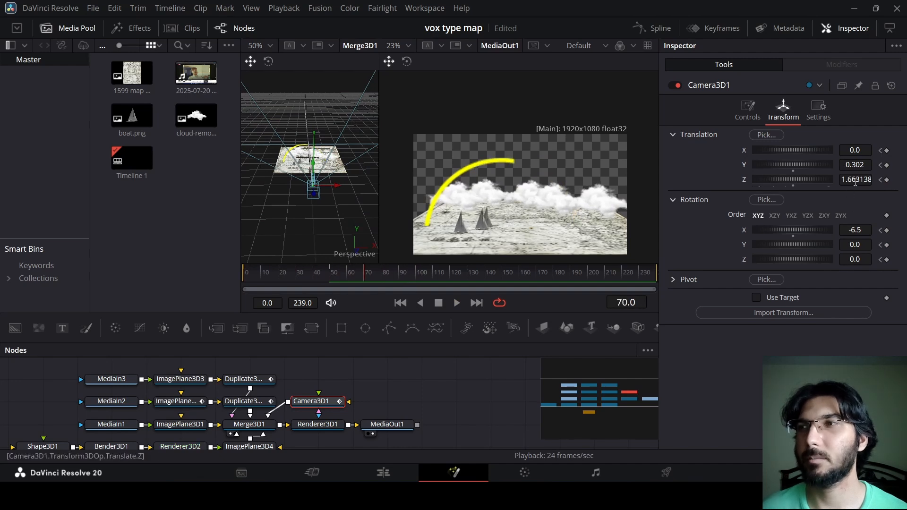
pyautogui.moveTo(855, 179)
pyautogui.mouseDown()
pyautogui.moveTo(870, 179)
pyautogui.moveTo(826, 179)
pyautogui.moveTo(848, 165)
pyautogui.mouseUp()
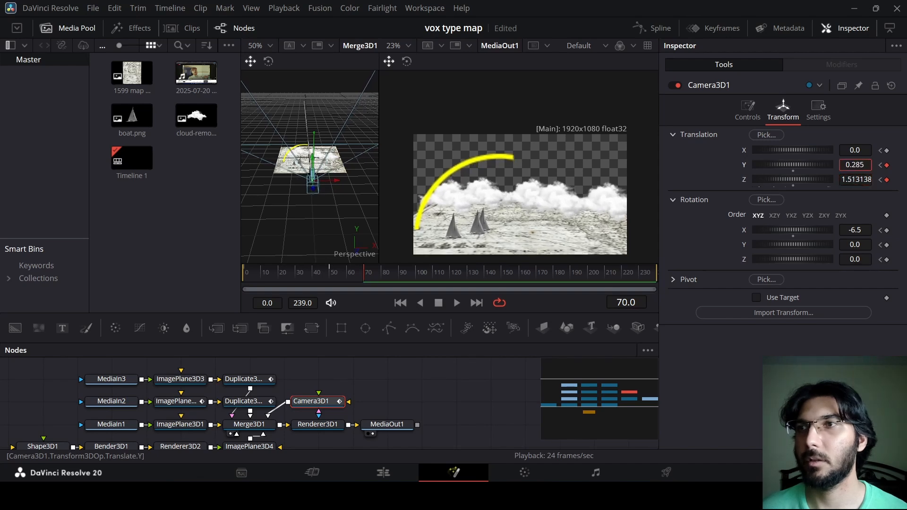
# Preview the extended camera move through frame 100 and save the project.
pyautogui.click(314, 281)
pyautogui.press('space')
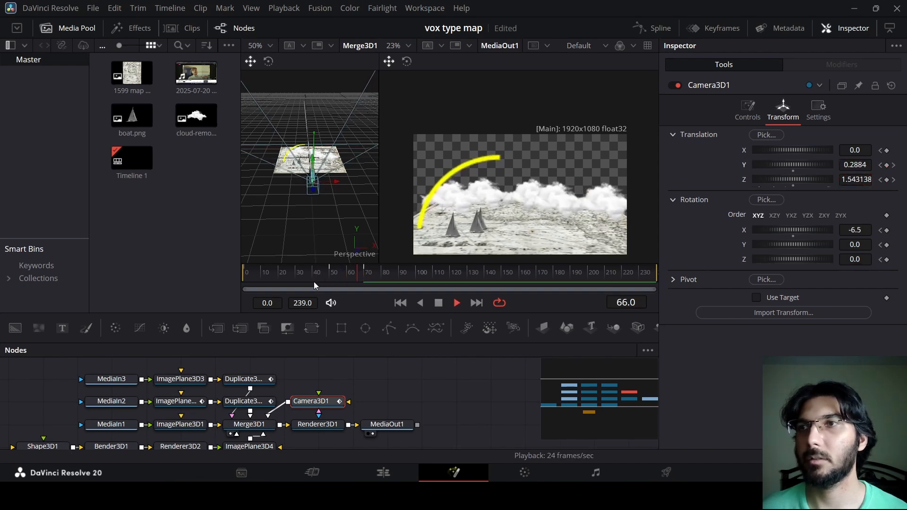
pyautogui.press('space')
pyautogui.moveTo(369, 279); pyautogui.dragTo(417, 285)
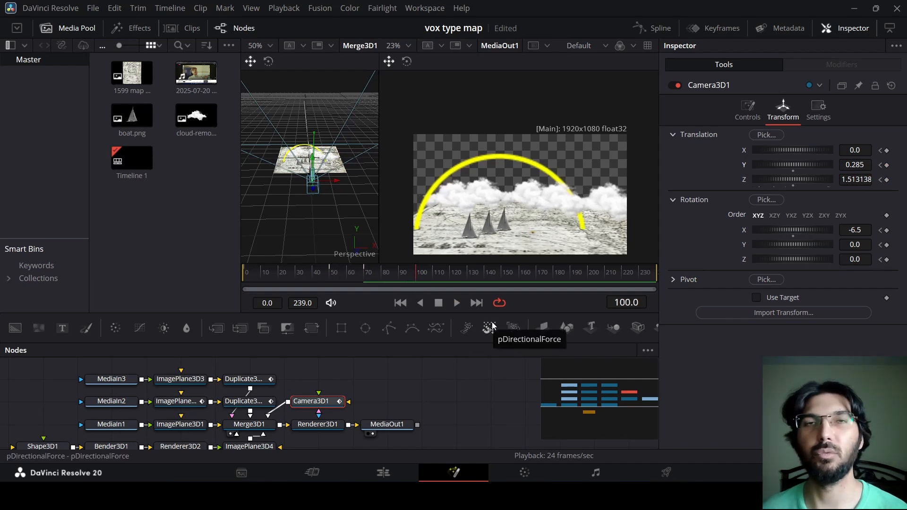
pyautogui.hotkey('ctrl', 's')
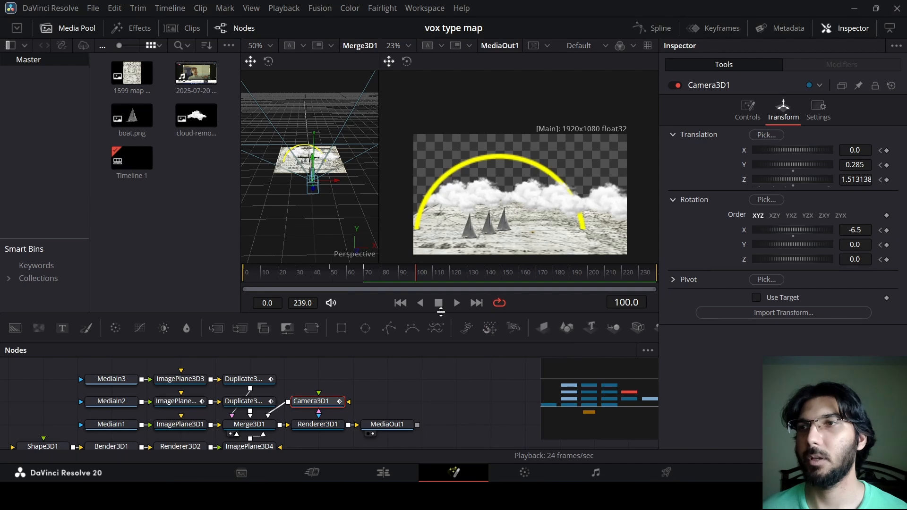
# Add frame 70 keyframes for the camera's X translation and its X, Y and Z rotation.
pyautogui.click(365, 279)
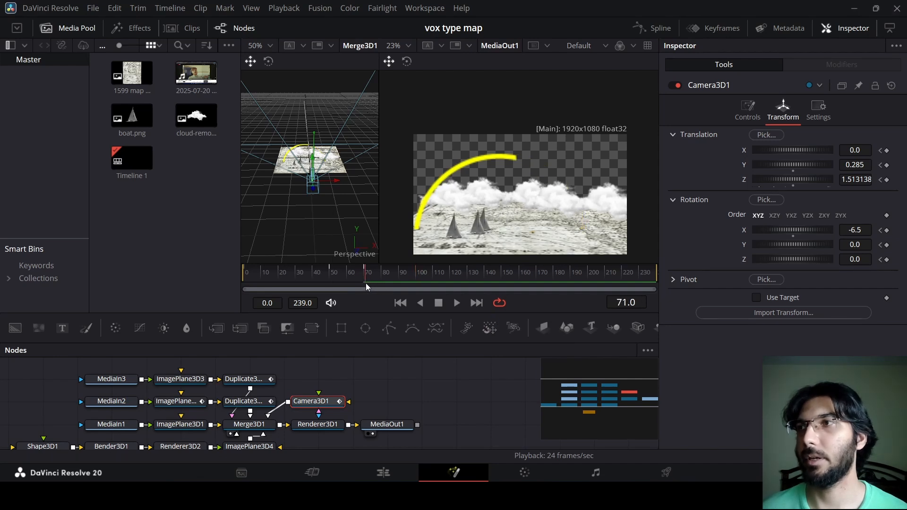
pyautogui.click(364, 283)
pyautogui.click(886, 150)
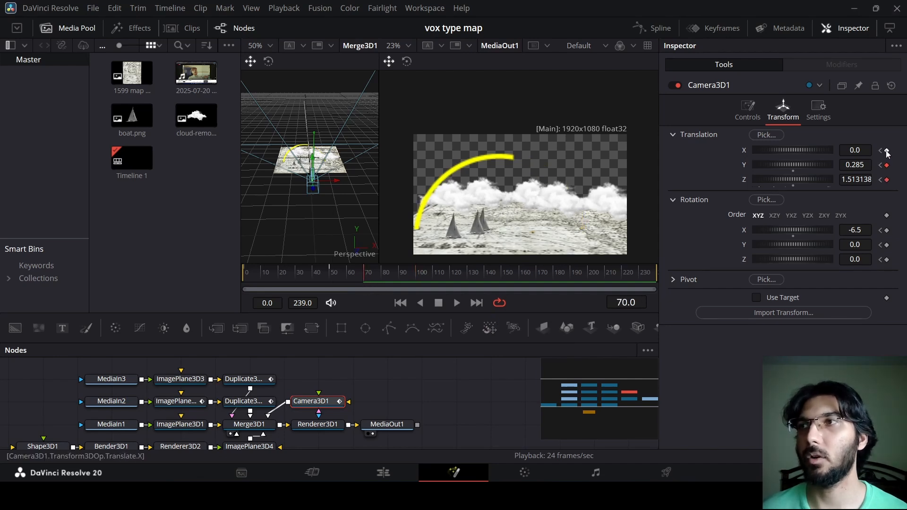
pyautogui.click(886, 230)
pyautogui.click(887, 244)
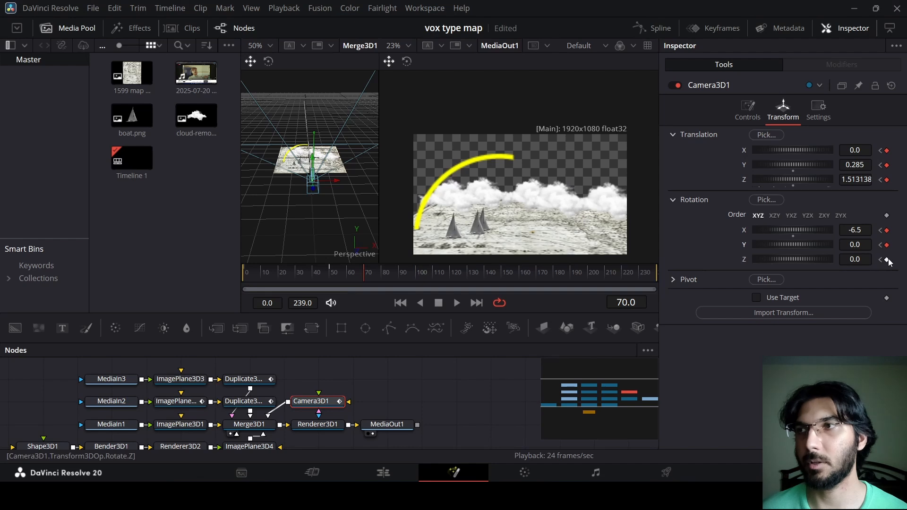
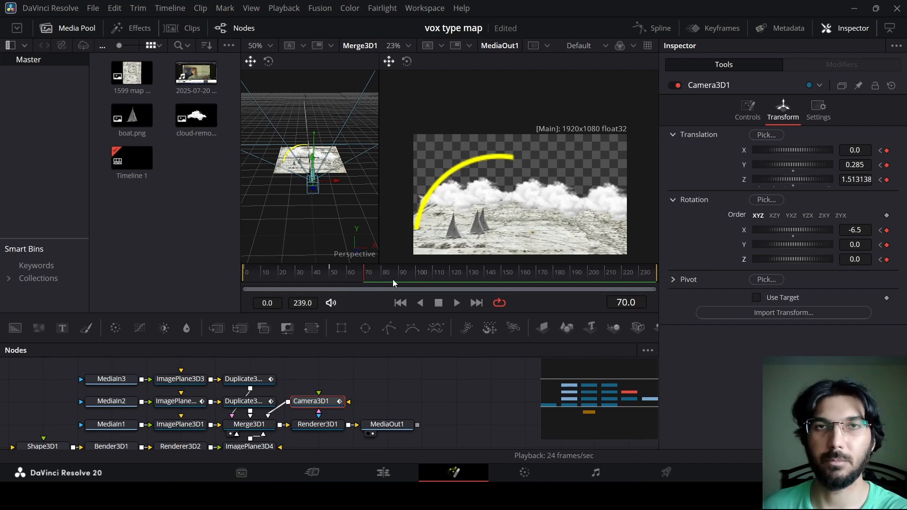
# At frame 100, send the camera across the map to Z -1.24 and turn its Y rotation to 180.
pyautogui.moveTo(384, 276); pyautogui.dragTo(415, 292)
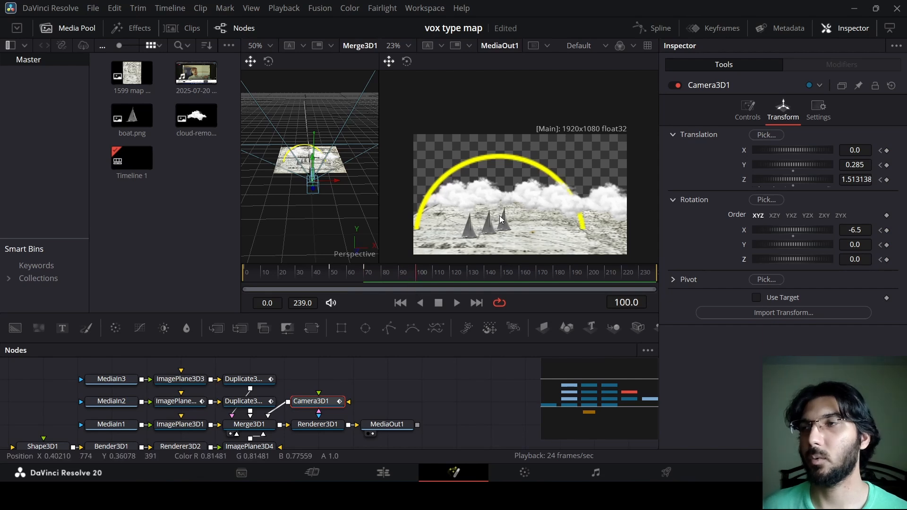
pyautogui.scroll(-2, 501, 220)
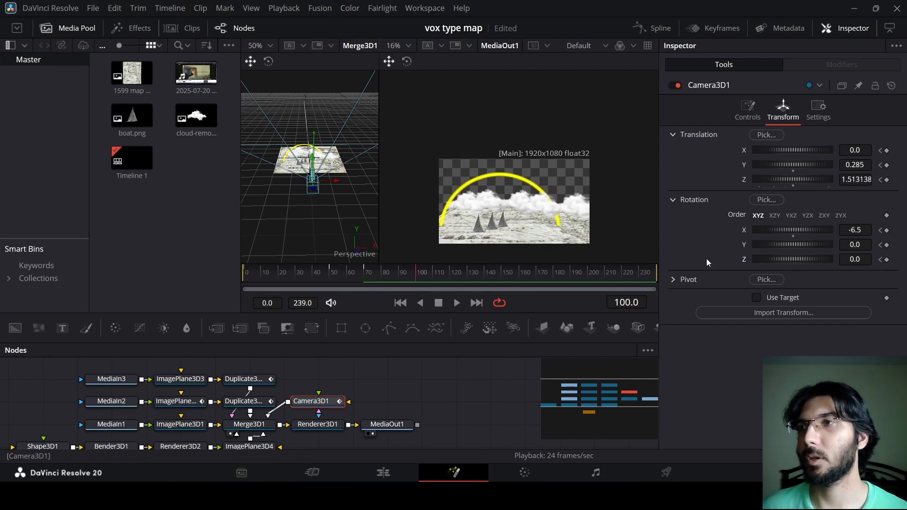
pyautogui.moveTo(794, 244); pyautogui.dragTo(794, 244)
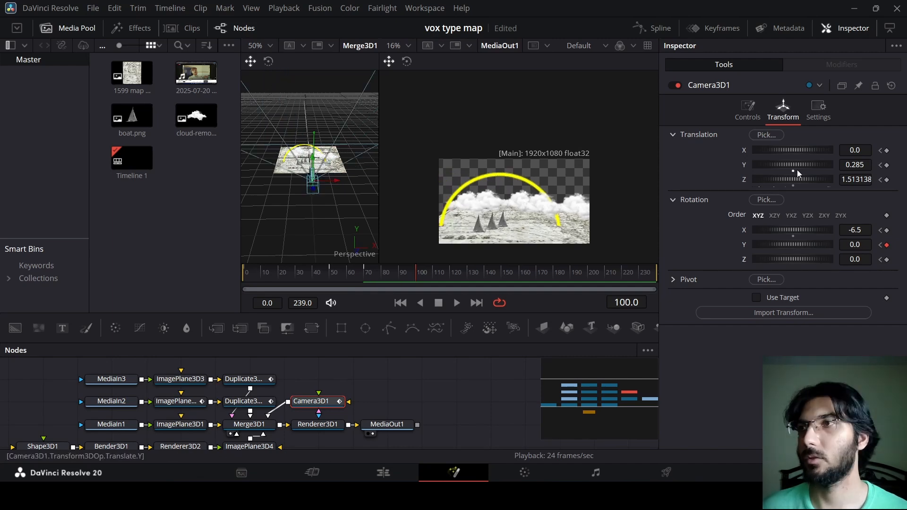
pyautogui.moveTo(793, 179); pyautogui.dragTo(781, 182)
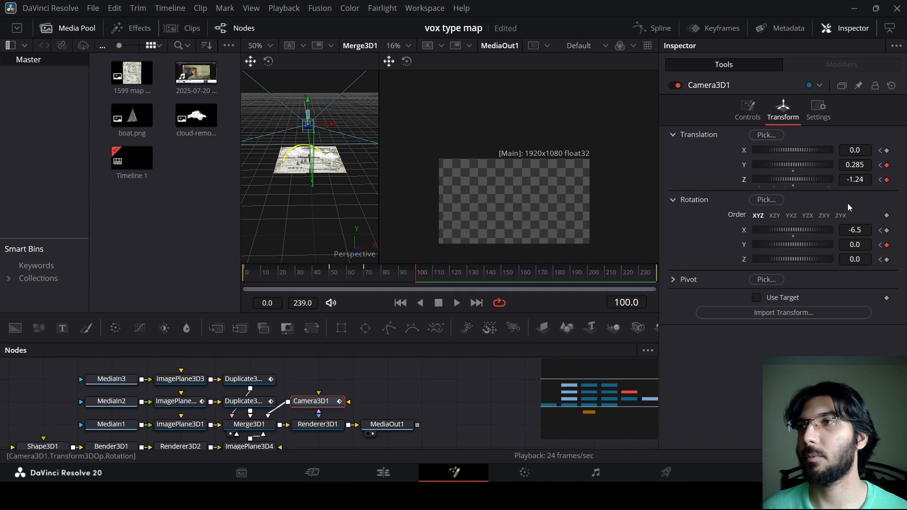
pyautogui.moveTo(790, 245); pyautogui.dragTo(831, 239)
# Play back the camera's turn to the far side of the map.
pyautogui.click(321, 274)
pyautogui.press('space')
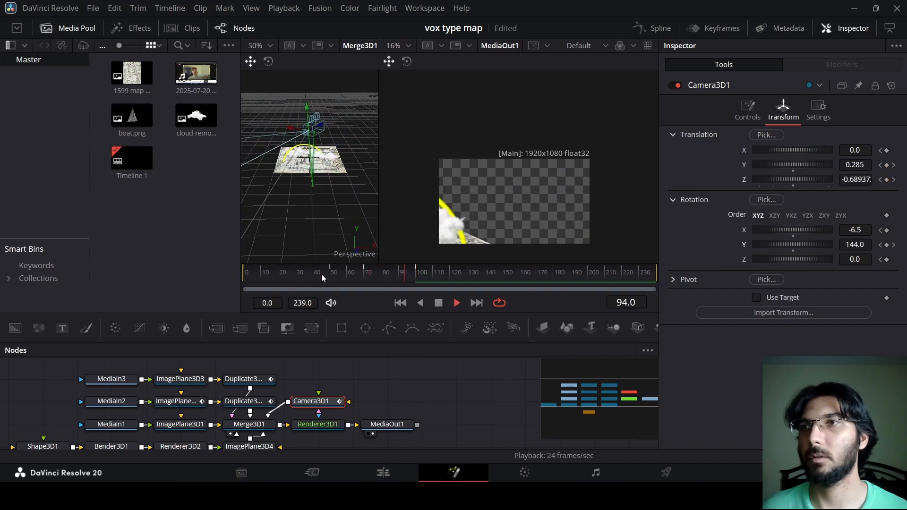
pyautogui.press('space')
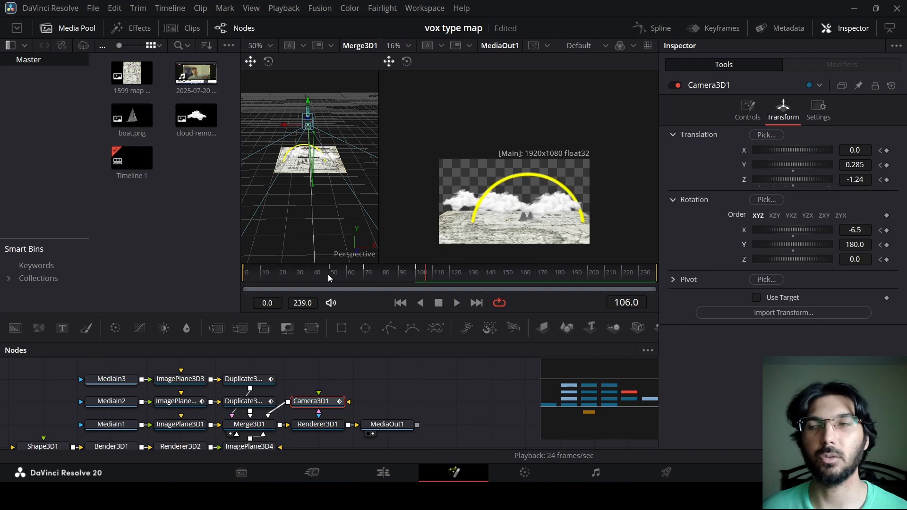
# Enable Use Target for the camera and scrub the animation from the start to frame 100.
pyautogui.moveTo(358, 279)
pyautogui.mouseDown()
pyautogui.moveTo(383, 284)
pyautogui.moveTo(365, 289)
pyautogui.mouseUp()
pyautogui.click(781, 298)
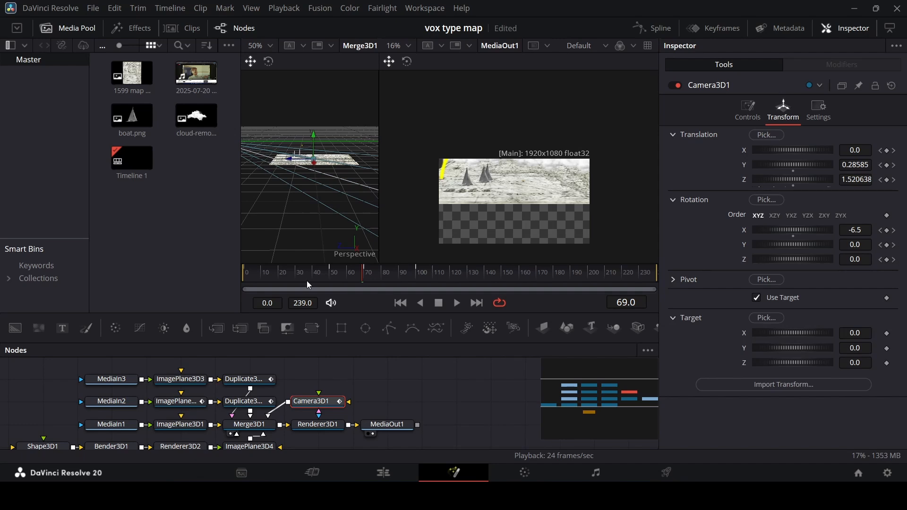
pyautogui.click(239, 281)
pyautogui.moveTo(239, 282); pyautogui.dragTo(417, 290)
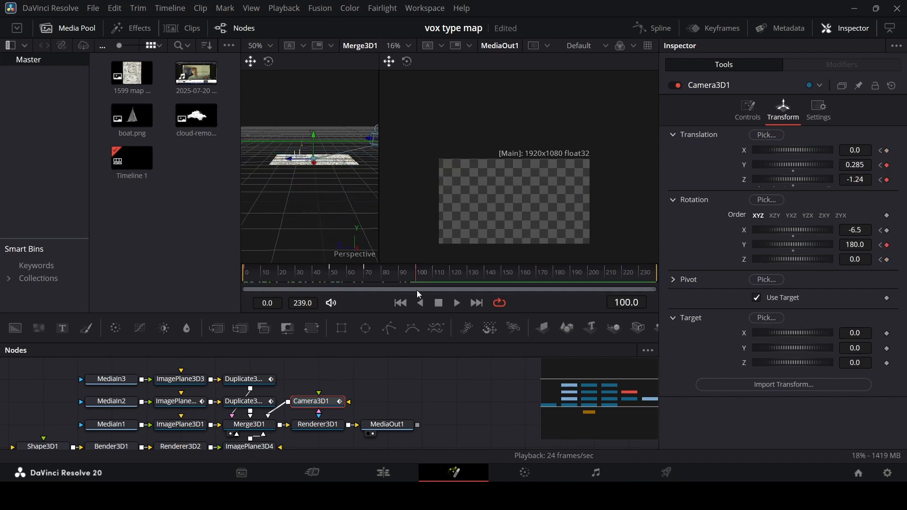
# Delete the camera's translation and rotation keyframes at frames 100 and 70.
pyautogui.click(887, 245)
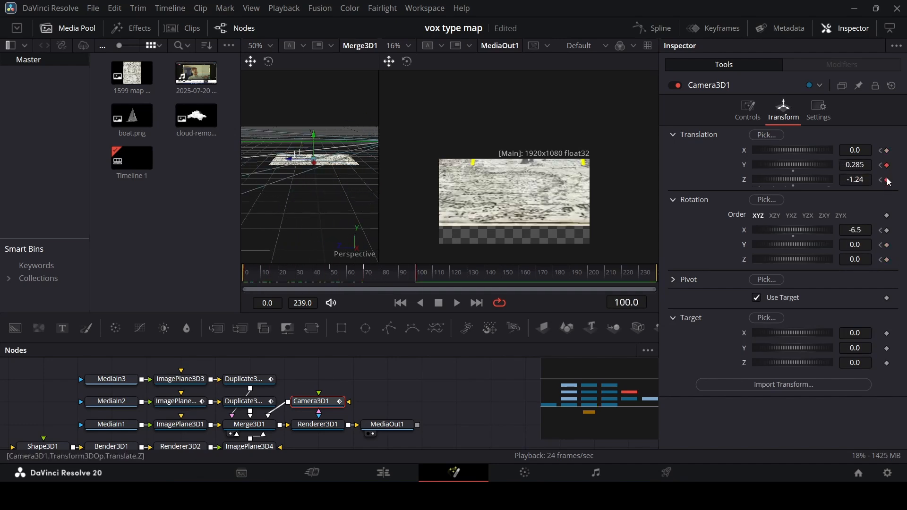
pyautogui.click(888, 180)
pyautogui.click(881, 260)
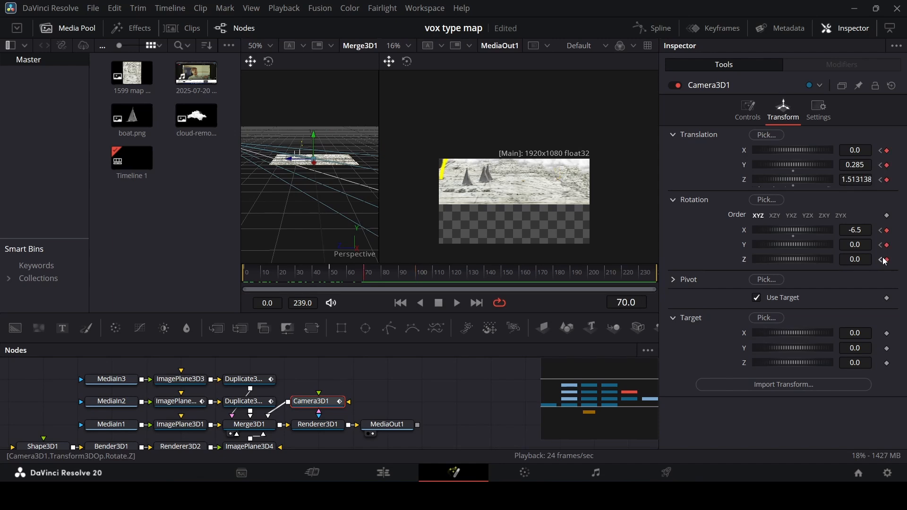
pyautogui.click(888, 231)
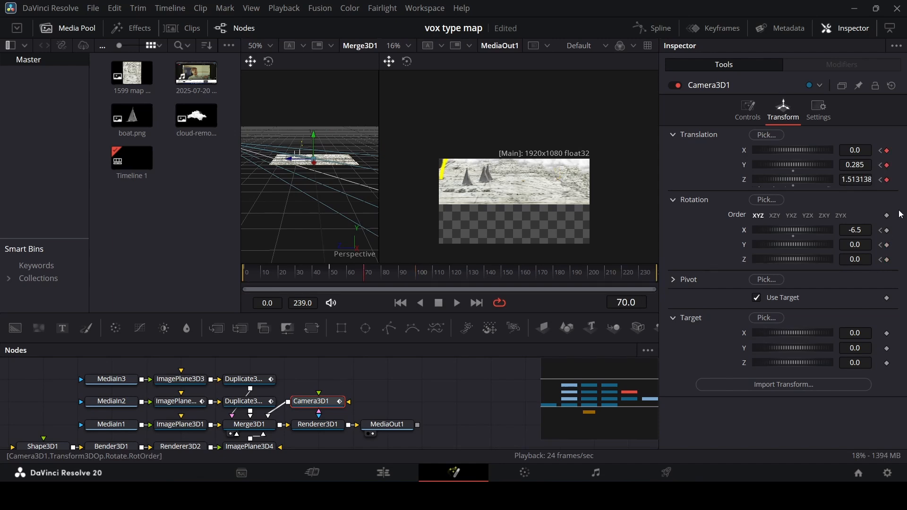
pyautogui.click(887, 180)
pyautogui.click(888, 166)
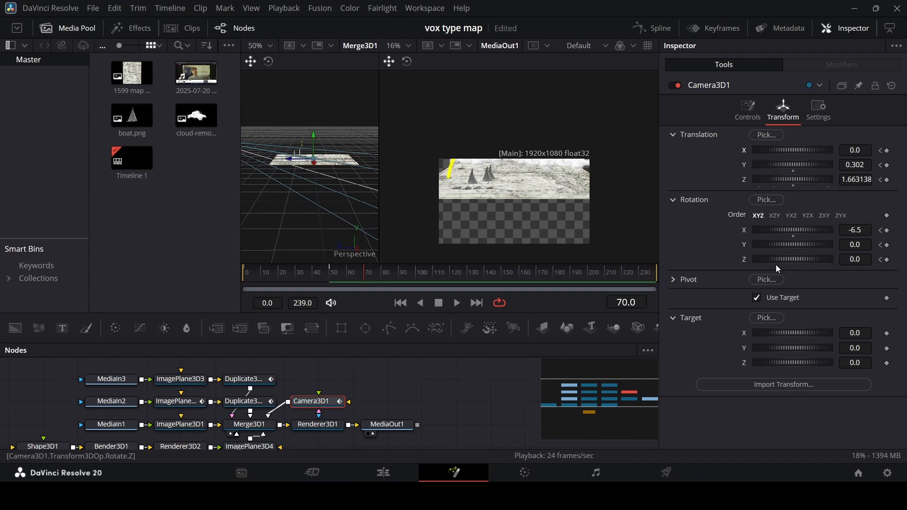
# Delete the camera's Y and Z translation keyframes and X rotation keyframe at frame 50.
pyautogui.click(330, 278)
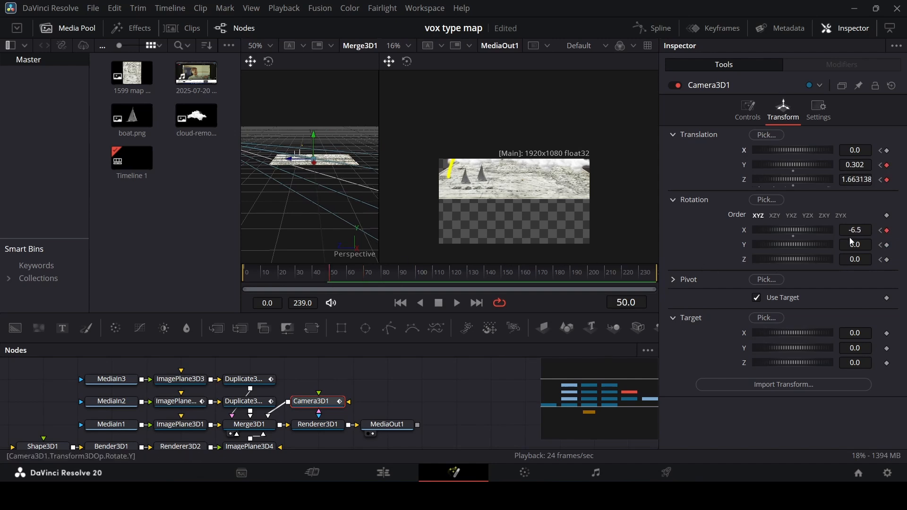
pyautogui.click(888, 231)
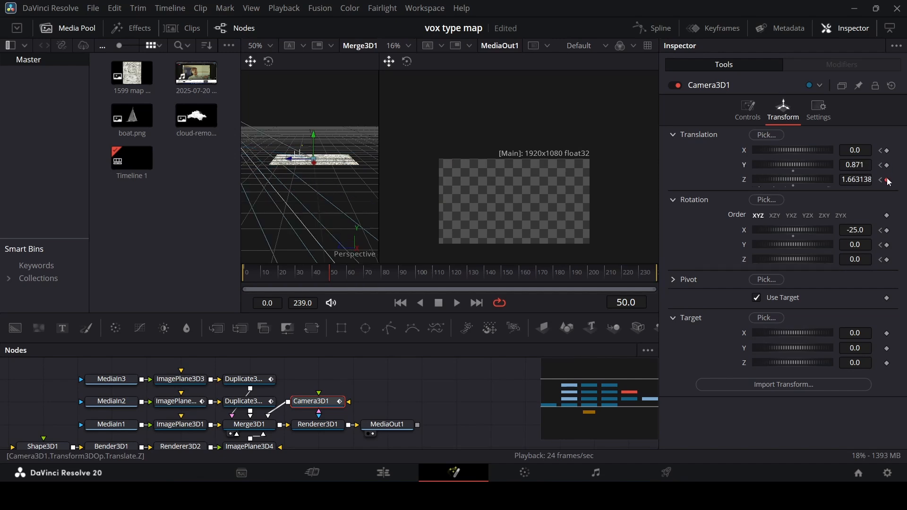
# Return to frame 0 and set the camera's target Y to -0.029.
pyautogui.press('Home')
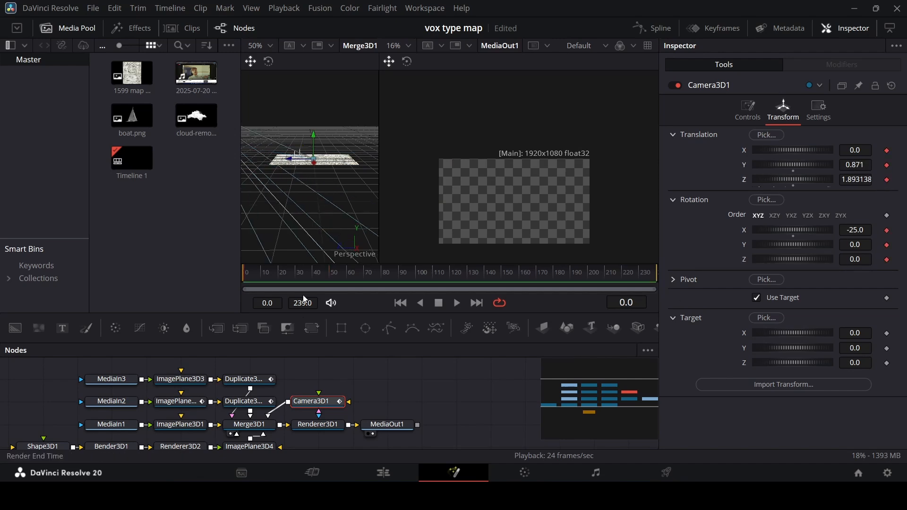
pyautogui.moveTo(783, 348); pyautogui.dragTo(786, 349)
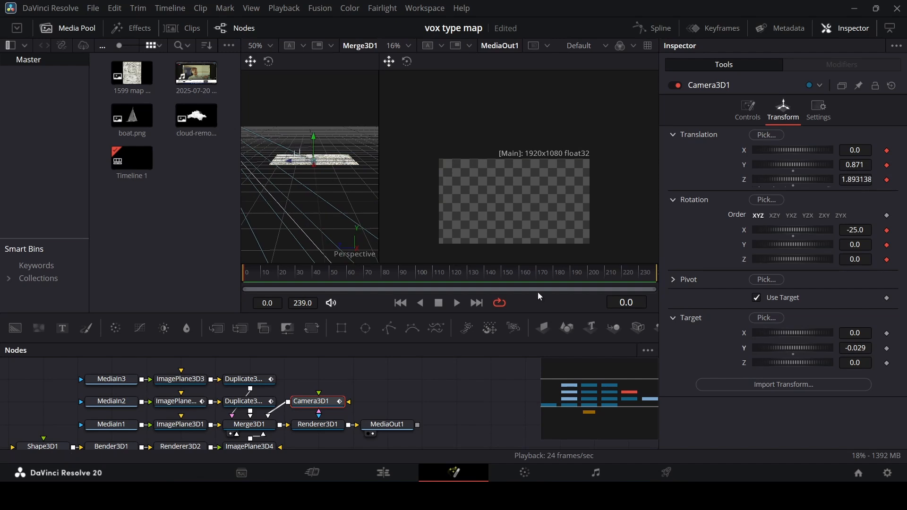
pyautogui.scroll(5, 298, 166)
pyautogui.scroll(-2, 310, 163)
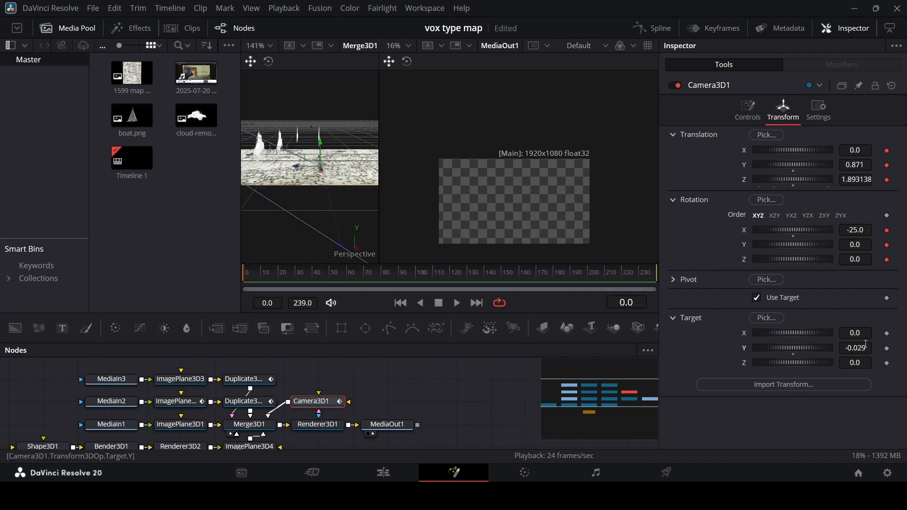
pyautogui.moveTo(859, 332); pyautogui.dragTo(810, 338)
pyautogui.hotkey('ctrl', 'z')
# At frame 0, set the camera's X rotation to 1.1 so the map is back in frame.
pyautogui.moveTo(287, 205); pyautogui.dragTo(295, 229)
pyautogui.scroll(-4, 315, 217)
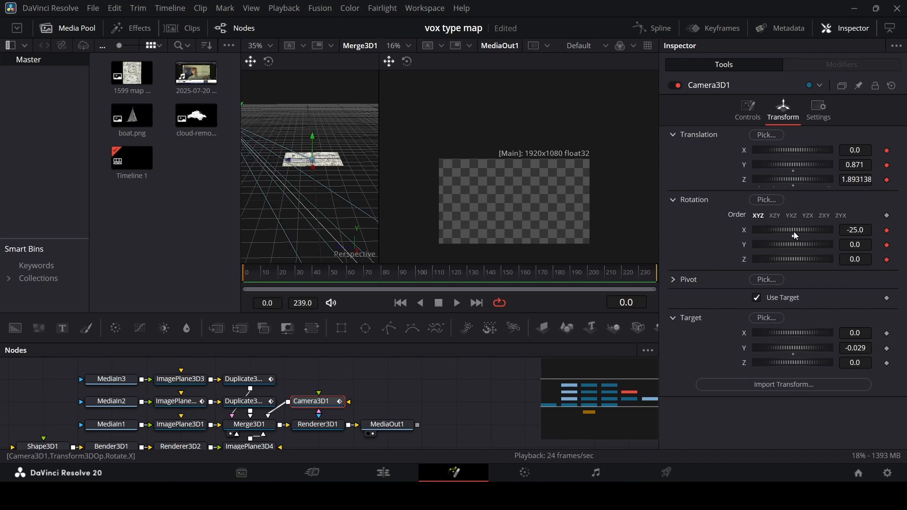
pyautogui.moveTo(794, 231); pyautogui.dragTo(801, 231)
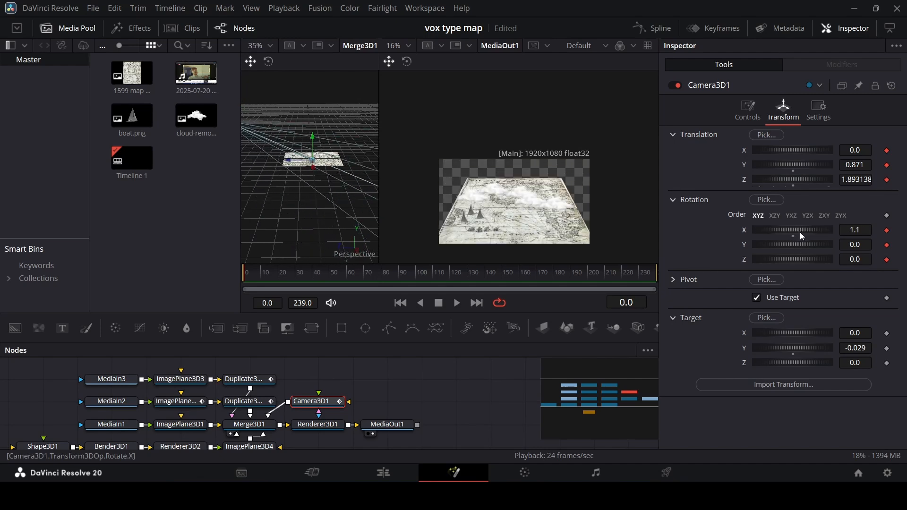
# At frame 50, move the camera closer to the map with translation Y 0.444 and Z 1.383138.
pyautogui.moveTo(259, 283); pyautogui.dragTo(216, 283)
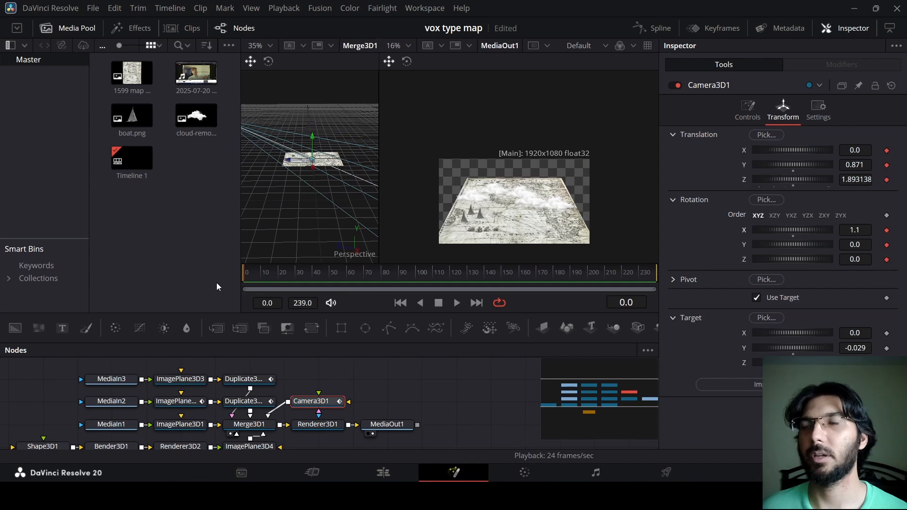
pyautogui.moveTo(279, 280); pyautogui.dragTo(272, 275)
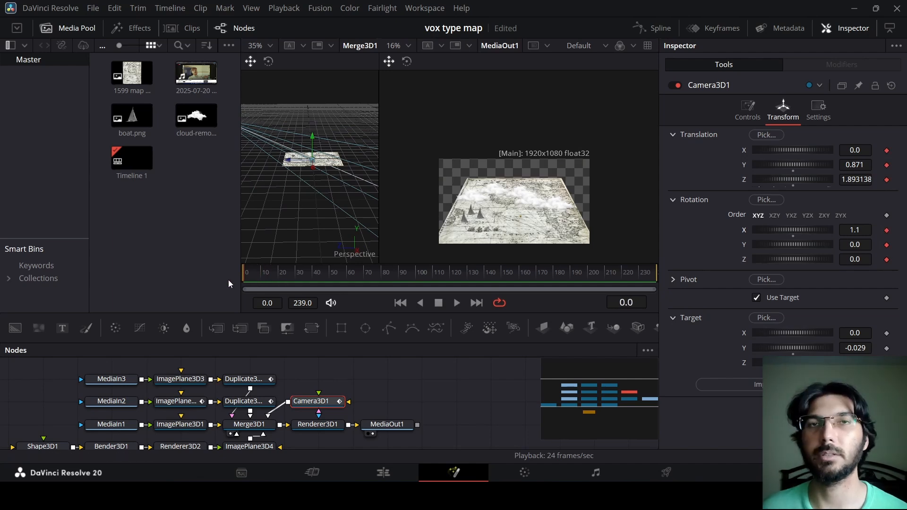
pyautogui.moveTo(234, 282); pyautogui.dragTo(332, 302)
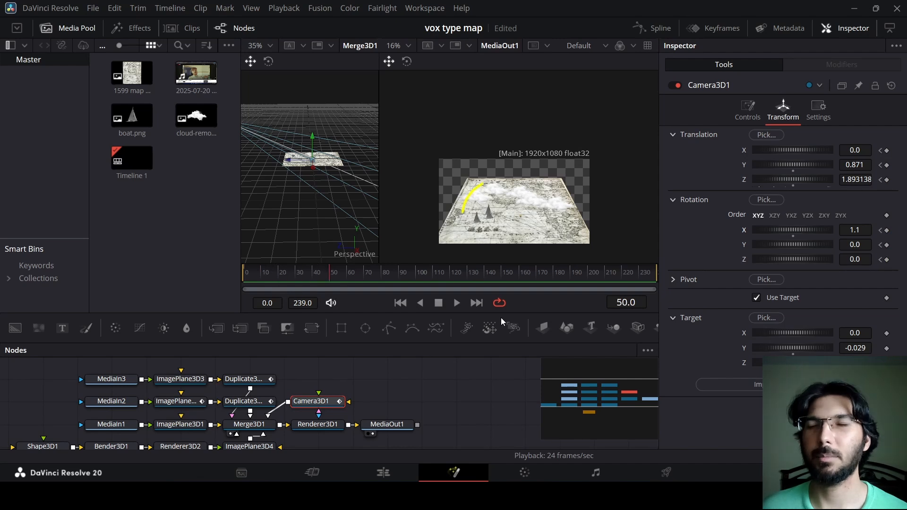
pyautogui.moveTo(858, 185)
pyautogui.mouseDown()
pyautogui.moveTo(829, 185)
pyautogui.moveTo(853, 165)
pyautogui.moveTo(838, 165)
pyautogui.moveTo(865, 184)
pyautogui.moveTo(854, 169)
pyautogui.mouseUp()
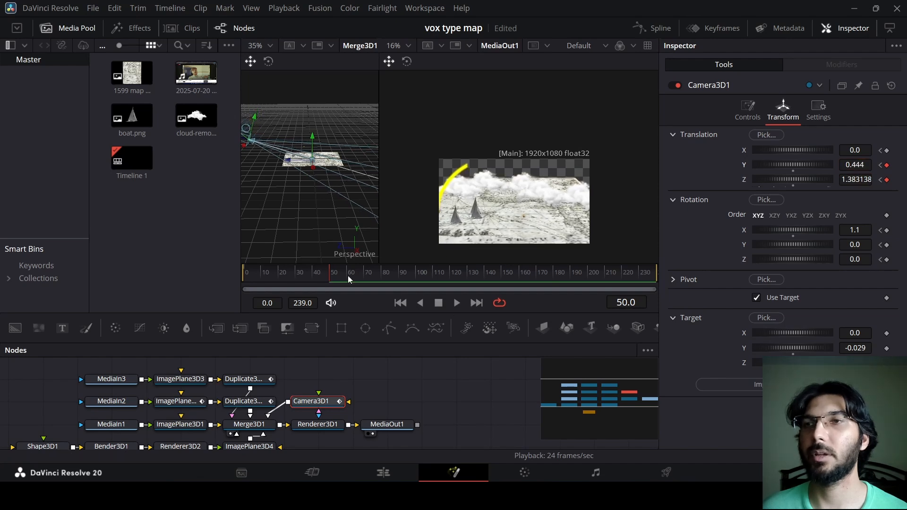
# Play back the camera's push-in from frame 0.
pyautogui.moveTo(349, 277); pyautogui.dragTo(203, 281)
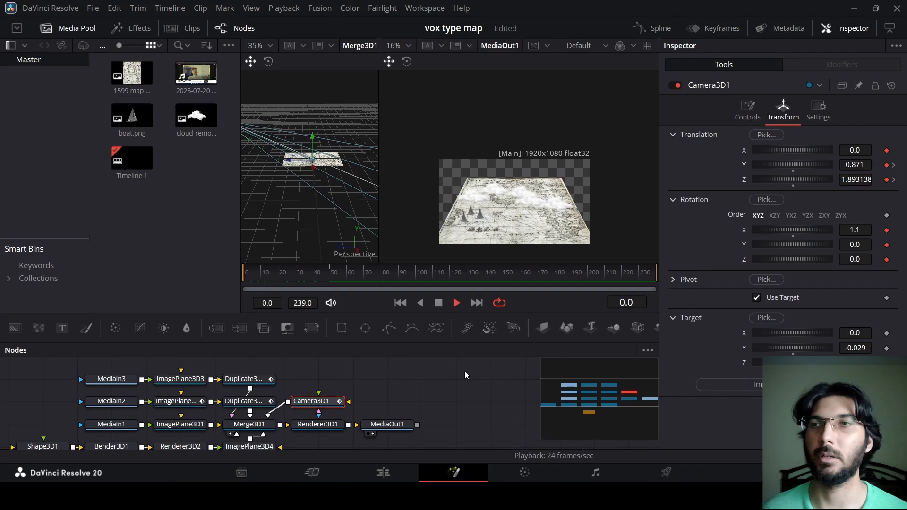
pyautogui.press('space')
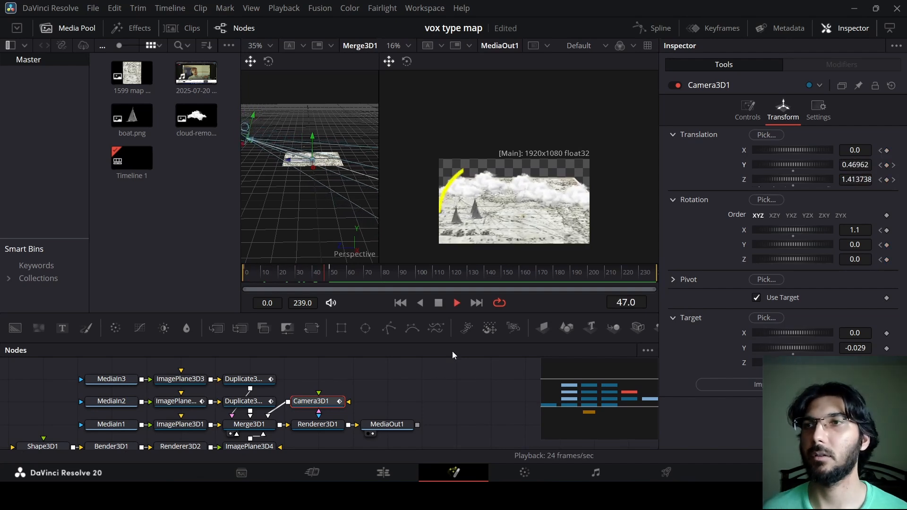
pyautogui.press('space')
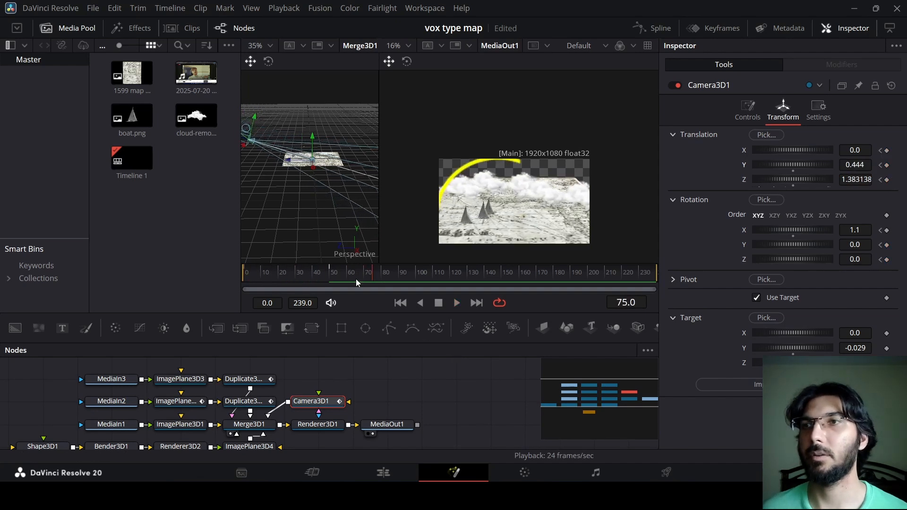
# At frame 70, lower the camera to translation Y 0.284 and Z 1.313138.
pyautogui.moveTo(356, 278); pyautogui.dragTo(364, 284)
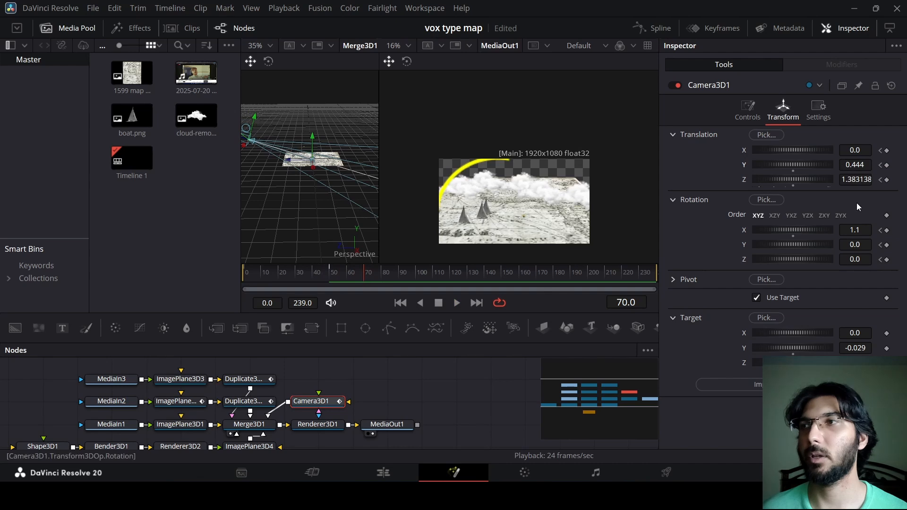
pyautogui.scroll(2, 863, 183)
pyautogui.scroll(-9, 863, 182)
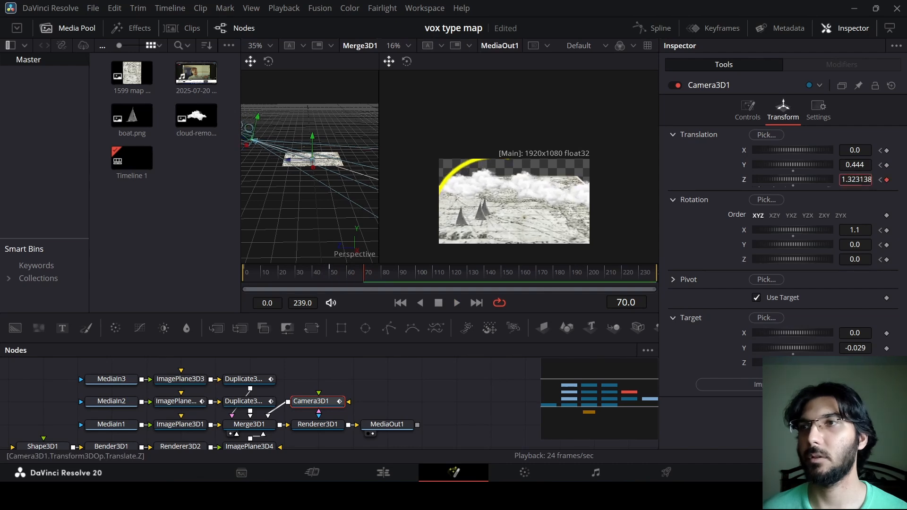
pyautogui.scroll(-15, 864, 168)
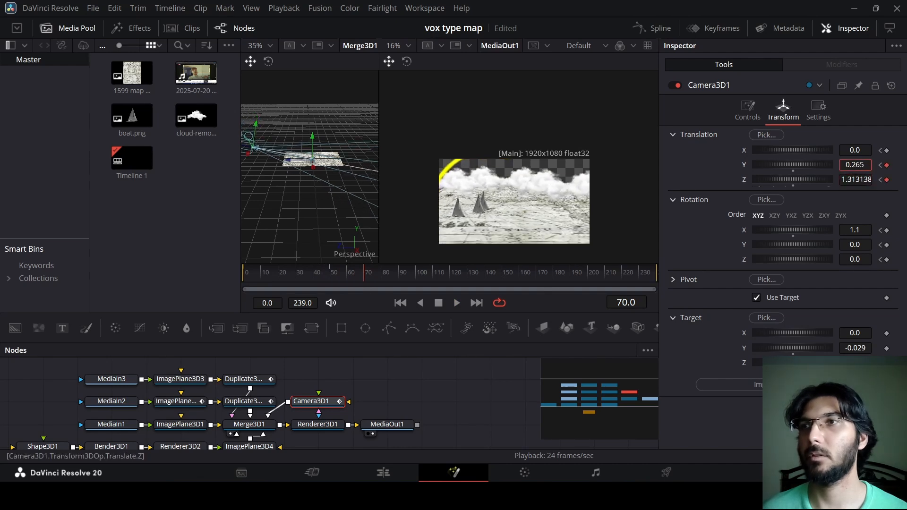
pyautogui.scroll(1, 864, 167)
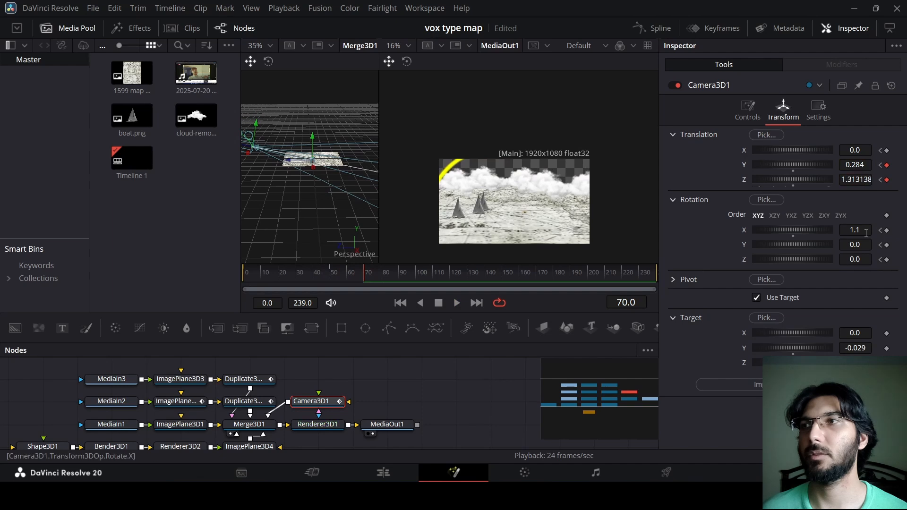
pyautogui.moveTo(857, 244); pyautogui.dragTo(876, 230)
pyautogui.hotkey('ctrl', 'z')
pyautogui.hotkey('ctrl', 'z')
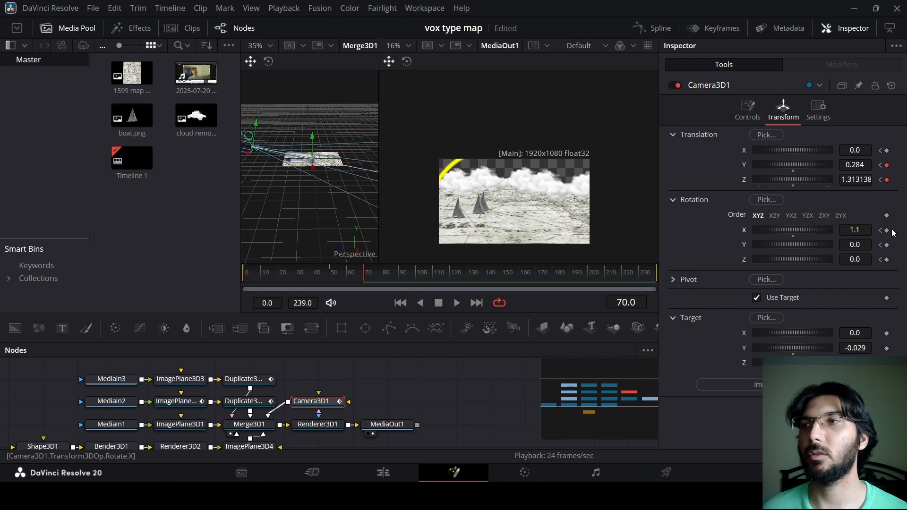
# Keyframe the camera's X rotation at frame 50 and set it to 6.0 at frame 70.
pyautogui.moveTo(334, 280); pyautogui.dragTo(330, 281)
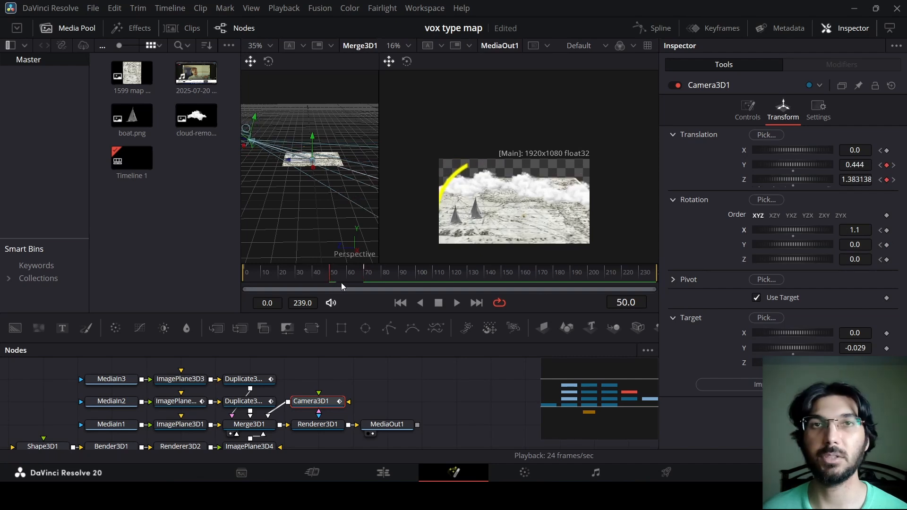
pyautogui.click(887, 230)
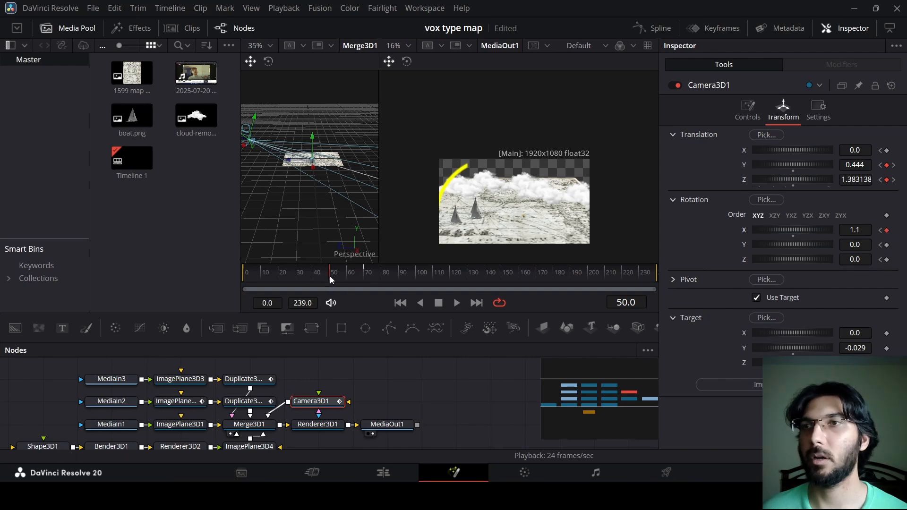
pyautogui.moveTo(281, 279); pyautogui.dragTo(330, 284)
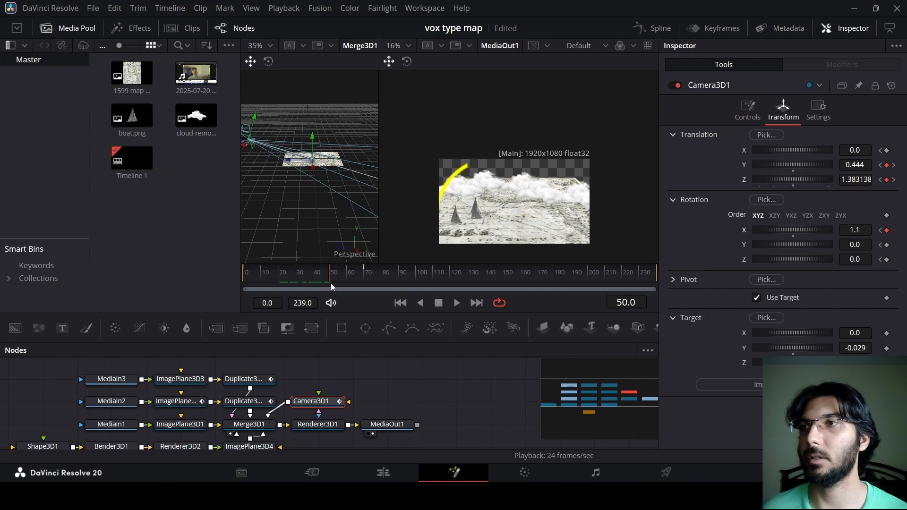
pyautogui.moveTo(332, 284); pyautogui.dragTo(364, 287)
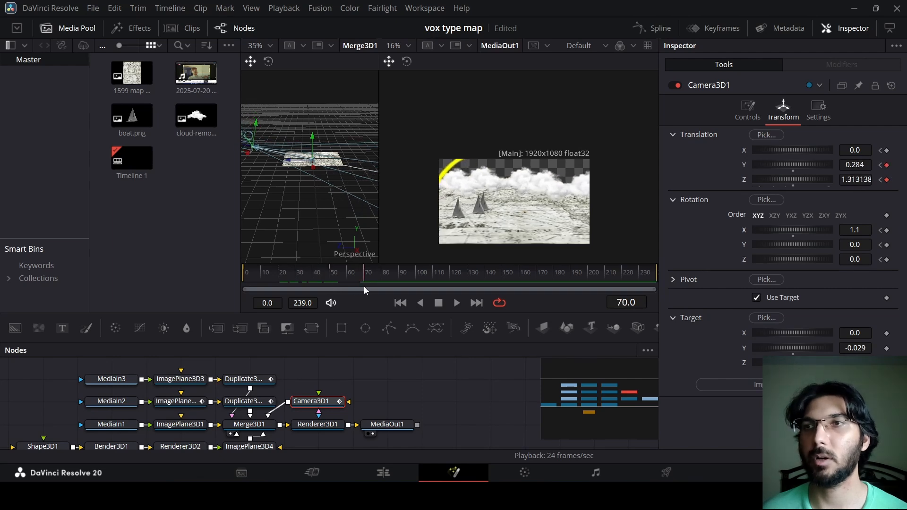
pyautogui.moveTo(870, 228); pyautogui.dragTo(893, 228)
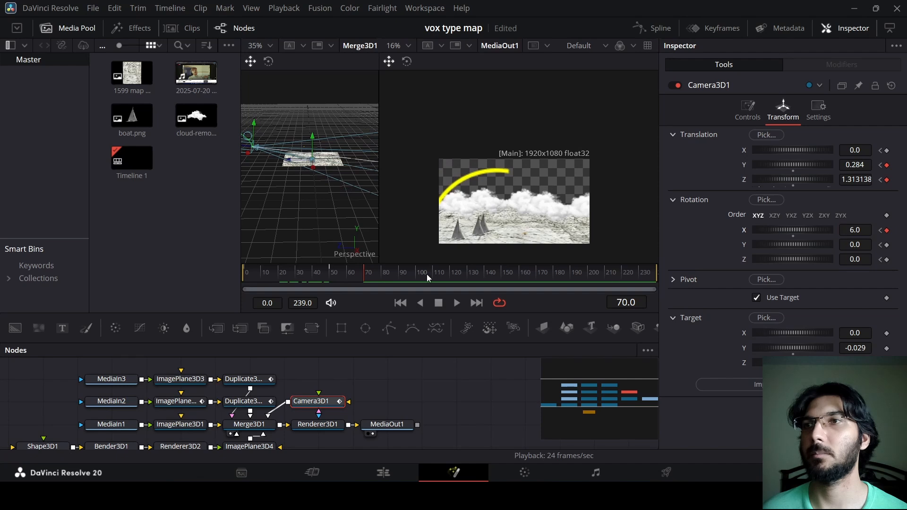
# Play back the camera's tilt and descent between frames 50 and 70.
pyautogui.click(296, 277)
pyautogui.press('space')
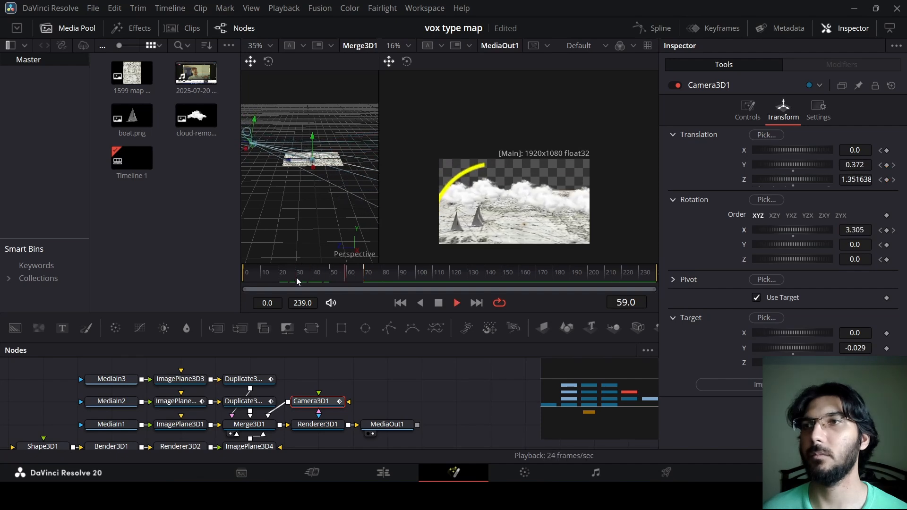
pyautogui.press('space')
pyautogui.moveTo(369, 276); pyautogui.dragTo(424, 281)
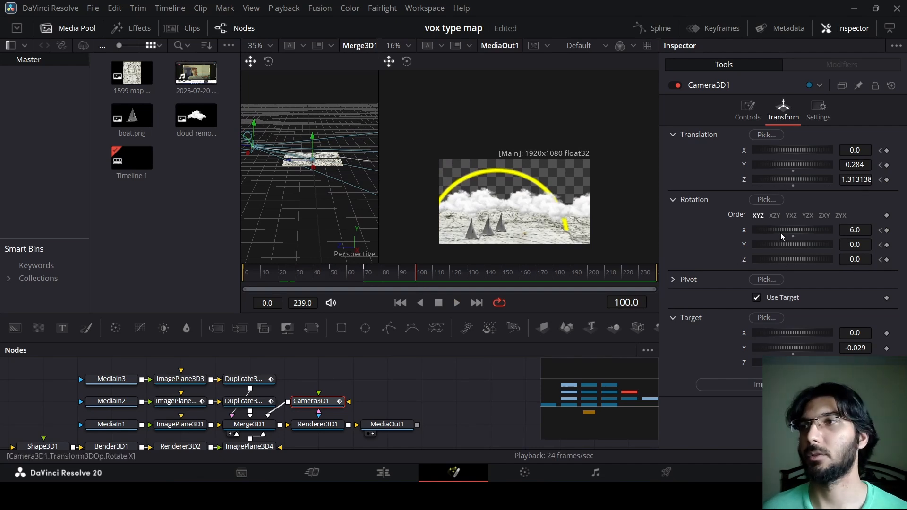
pyautogui.moveTo(795, 246); pyautogui.dragTo(798, 262)
pyautogui.click(793, 252)
pyautogui.click(792, 265)
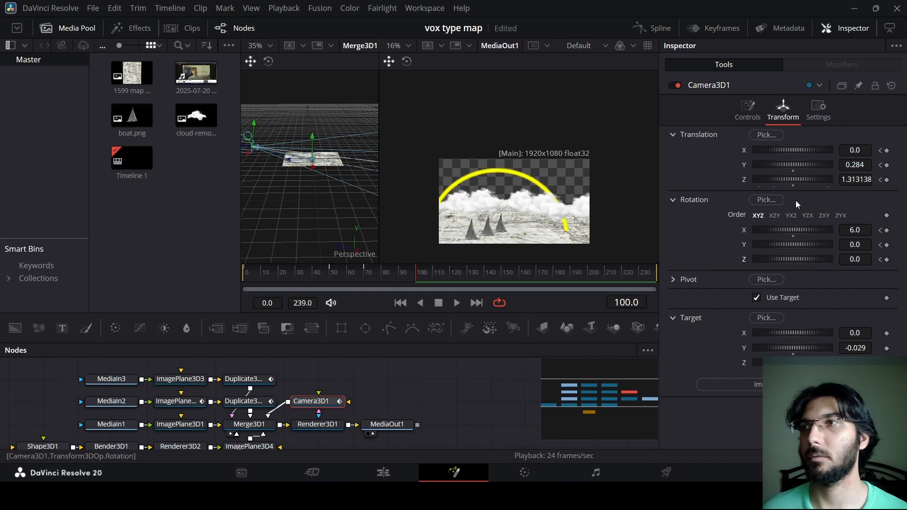
# Keyframe the camera's X translation and Y rotation at frame 70, and set its Z translation to -1.73 at frame 100.
pyautogui.moveTo(418, 275); pyautogui.dragTo(365, 279)
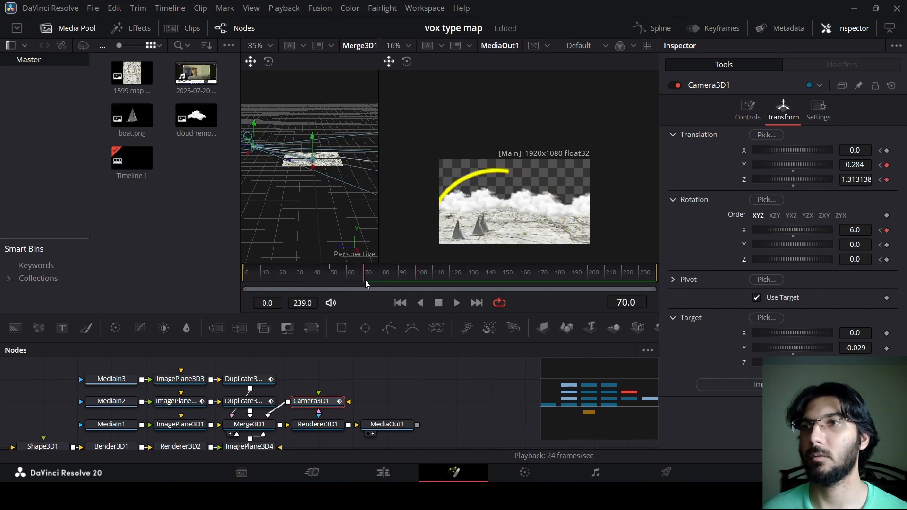
pyautogui.click(887, 245)
pyautogui.click(887, 151)
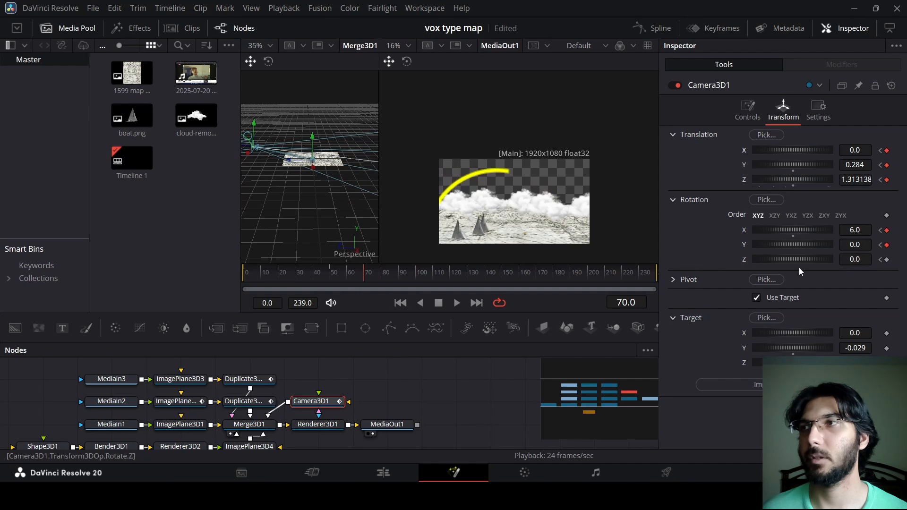
pyautogui.moveTo(390, 284); pyautogui.dragTo(415, 284)
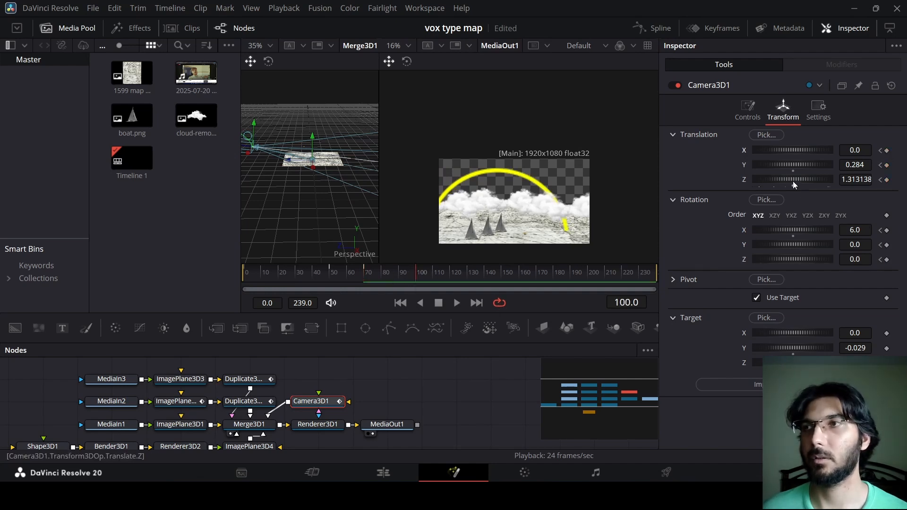
pyautogui.moveTo(793, 181); pyautogui.dragTo(781, 185)
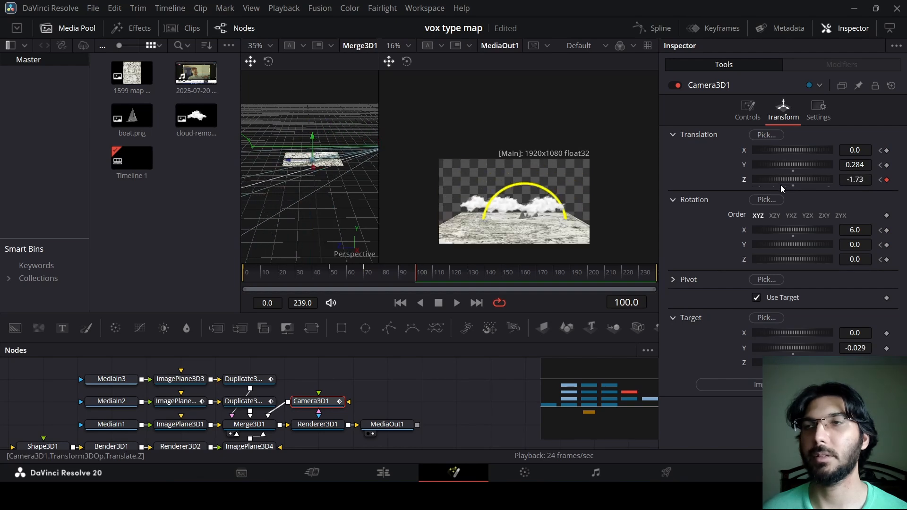
# At frame 150, set the camera's Y translation to 0.456 and scrub the animation up to frame 180.
pyautogui.moveTo(336, 278); pyautogui.dragTo(501, 280)
pyautogui.moveTo(865, 166)
pyautogui.mouseDown()
pyautogui.moveTo(902, 166)
pyautogui.moveTo(865, 164)
pyautogui.mouseUp()
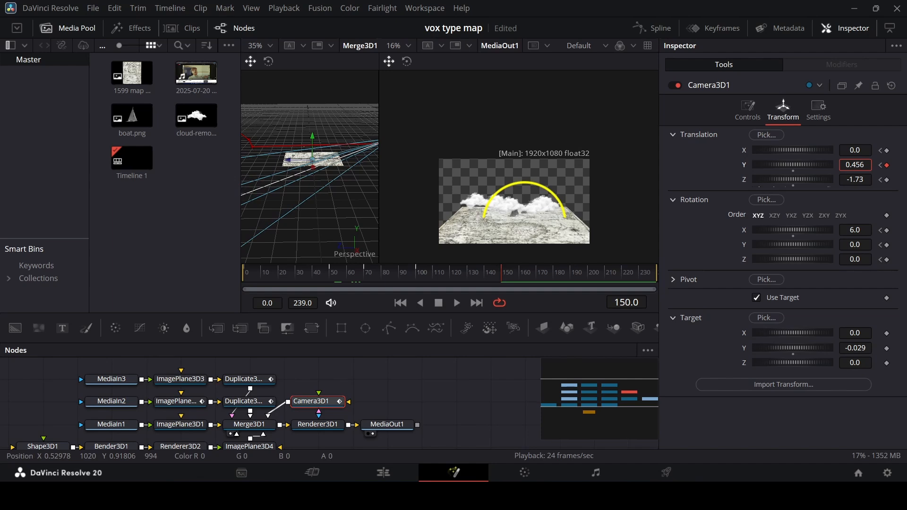
pyautogui.moveTo(494, 280)
pyautogui.mouseDown()
pyautogui.moveTo(410, 274)
pyautogui.moveTo(504, 279)
pyautogui.mouseUp()
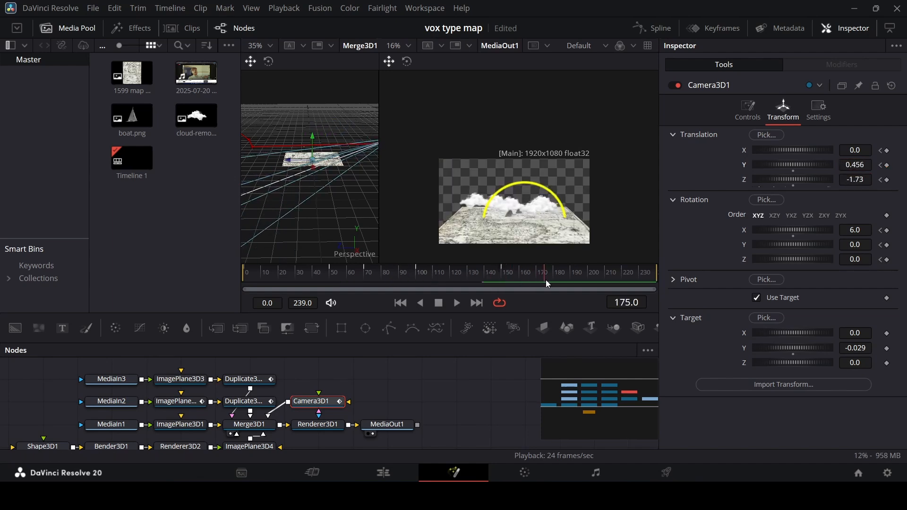
pyautogui.moveTo(555, 280); pyautogui.dragTo(555, 280)
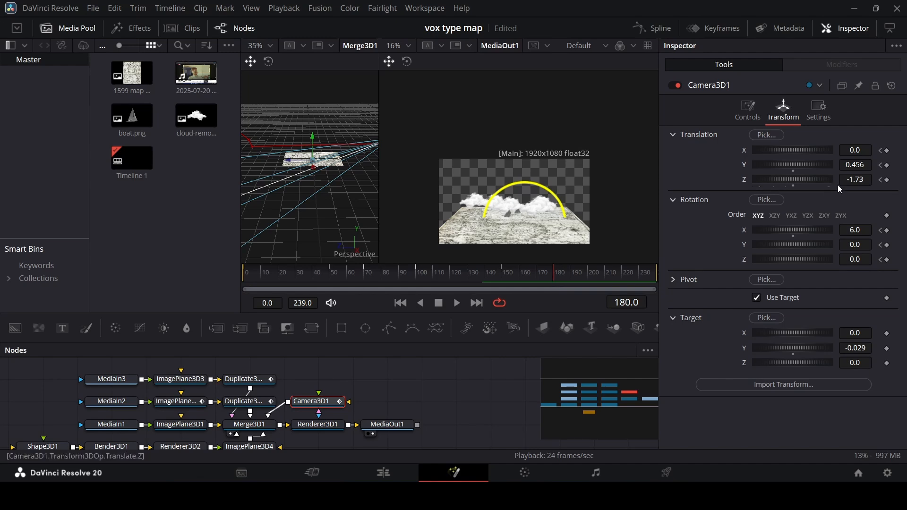
pyautogui.click(502, 280)
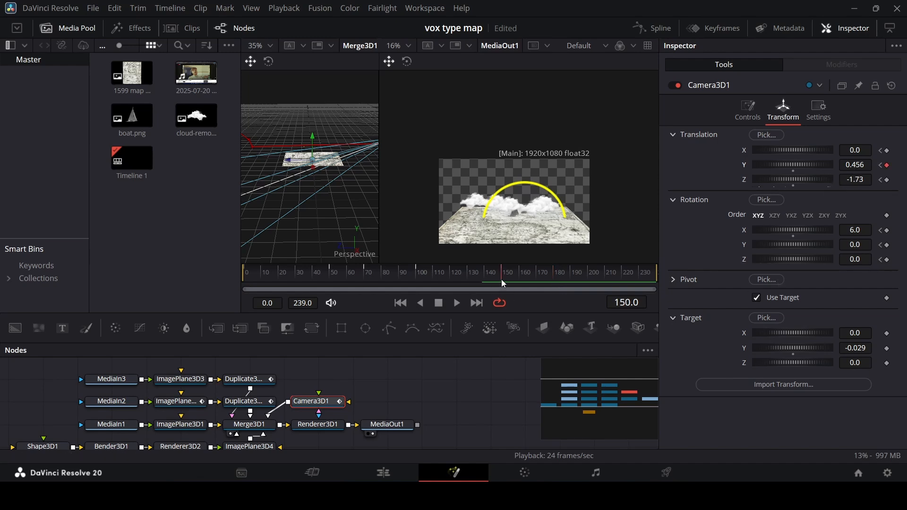
# Keyframe the camera's X, Y and Z rotation and its X translation at frame 150.
pyautogui.click(888, 216)
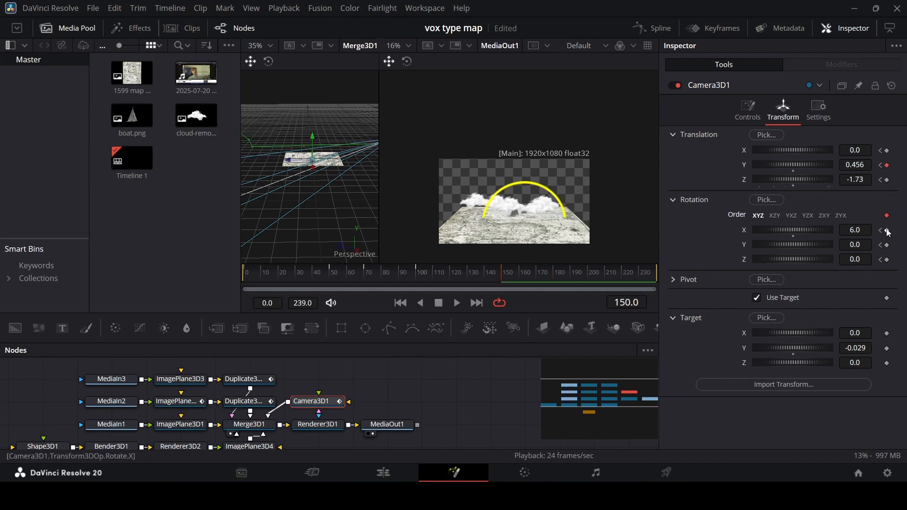
pyautogui.click(887, 231)
pyautogui.click(887, 245)
pyautogui.click(887, 260)
pyautogui.click(887, 150)
# At frame 170, set the camera's Z translation to -0.18 and its rotation to X 2.4 and Y -0.1.
pyautogui.moveTo(470, 276); pyautogui.dragTo(537, 290)
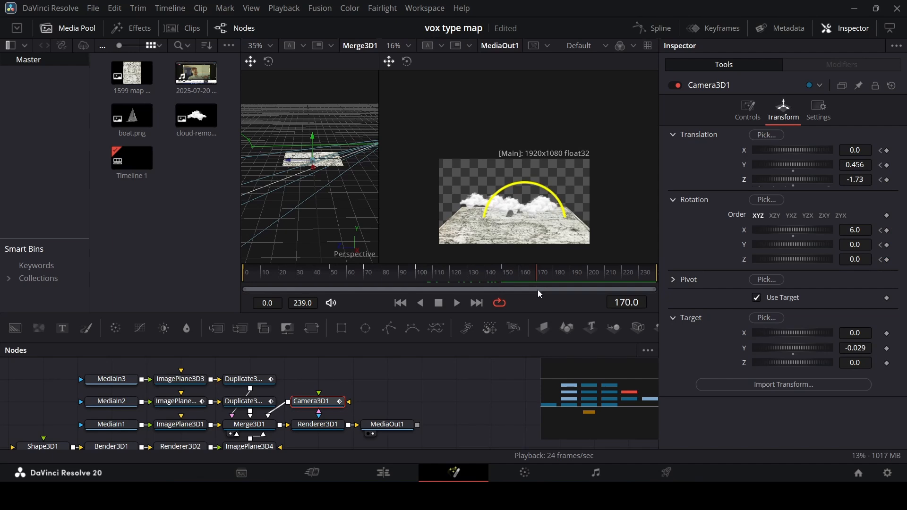
pyautogui.moveTo(858, 182)
pyautogui.mouseDown()
pyautogui.moveTo(836, 181)
pyautogui.moveTo(853, 166)
pyautogui.moveTo(843, 151)
pyautogui.moveTo(854, 151)
pyautogui.moveTo(819, 150)
pyautogui.moveTo(853, 150)
pyautogui.moveTo(849, 165)
pyautogui.moveTo(885, 179)
pyautogui.moveTo(875, 179)
pyautogui.mouseUp()
pyautogui.hotkey('ctrl', 'z')
pyautogui.hotkey('ctrl', 'z')
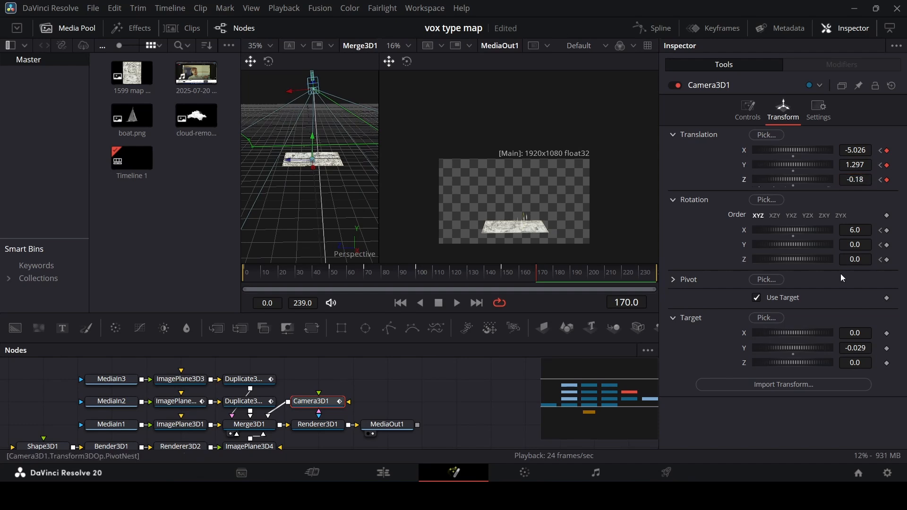
pyautogui.moveTo(856, 233); pyautogui.dragTo(864, 260)
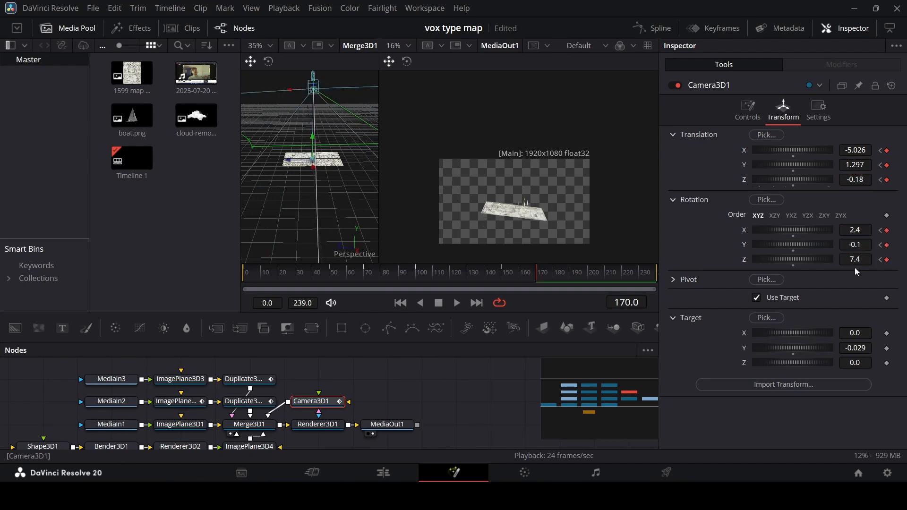
pyautogui.hotkey('ctrl', 'z')
# Try shifting the camera's target, undo it, and set the translation to X -1.849 and Y 0.964 at frame 170.
pyautogui.moveTo(858, 348); pyautogui.dragTo(905, 333)
pyautogui.hotkey('ctrl', 'z')
pyautogui.hotkey('ctrl', 'z')
pyautogui.moveTo(856, 165)
pyautogui.mouseDown()
pyautogui.moveTo(609, 159)
pyautogui.moveTo(845, 164)
pyautogui.moveTo(843, 149)
pyautogui.moveTo(867, 150)
pyautogui.moveTo(843, 164)
pyautogui.mouseUp()
pyautogui.hotkey('ctrl', 'z')
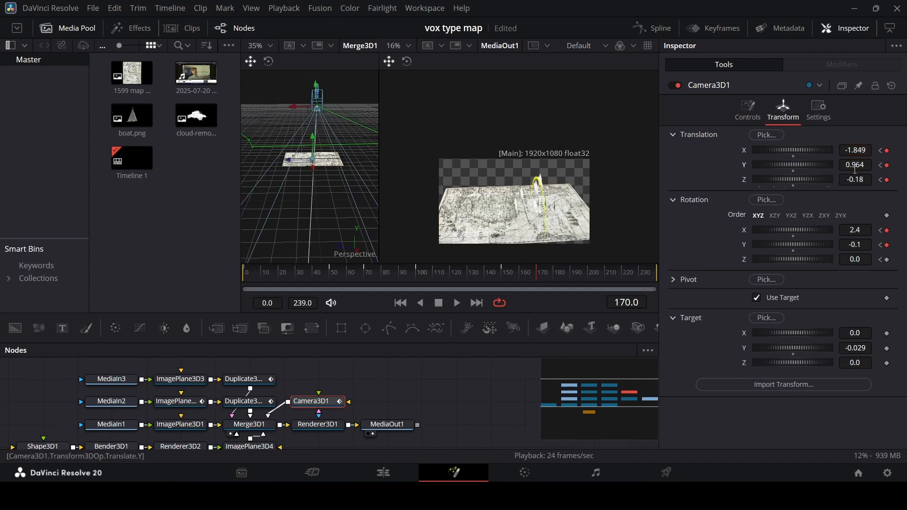
# At frame 200, set the camera's translation to X -0.089, Y 0.3 and Z 1.15, and play back the move from frame 170.
pyautogui.moveTo(471, 276); pyautogui.dragTo(587, 289)
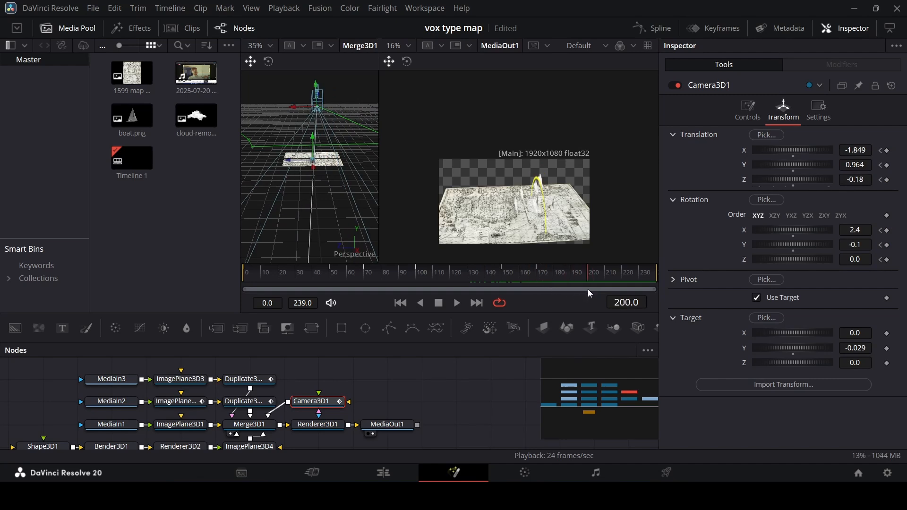
pyautogui.moveTo(863, 166); pyautogui.dragTo(884, 180)
pyautogui.hotkey('ctrl', 'z')
pyautogui.moveTo(861, 165); pyautogui.dragTo(870, 165)
pyautogui.moveTo(856, 151); pyautogui.dragTo(844, 166)
pyautogui.moveTo(860, 179); pyautogui.dragTo(838, 179)
pyautogui.click(538, 273)
pyautogui.press('space')
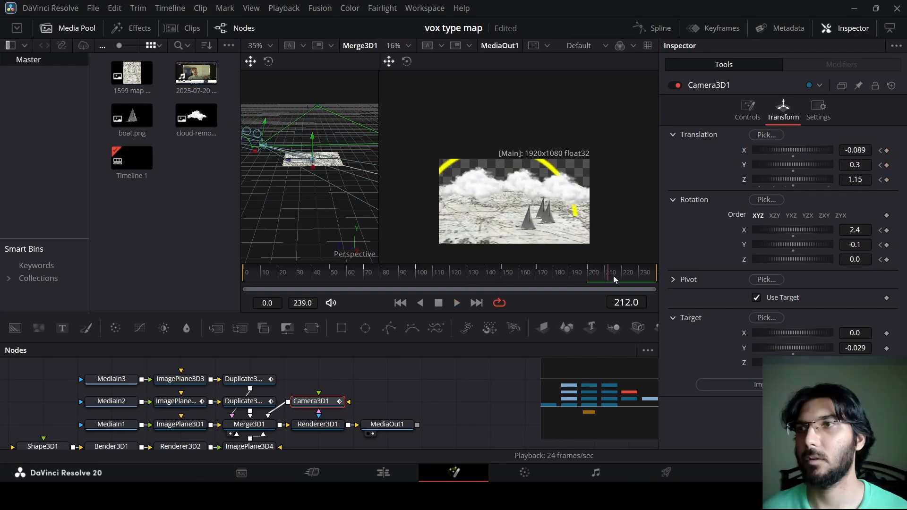
# At frame 239, set the camera's translation to X 0.296, Y 0.176 and Z 1.16, and play back the animation.
pyautogui.moveTo(613, 276); pyautogui.dragTo(659, 282)
pyautogui.moveTo(858, 151); pyautogui.dragTo(856, 179)
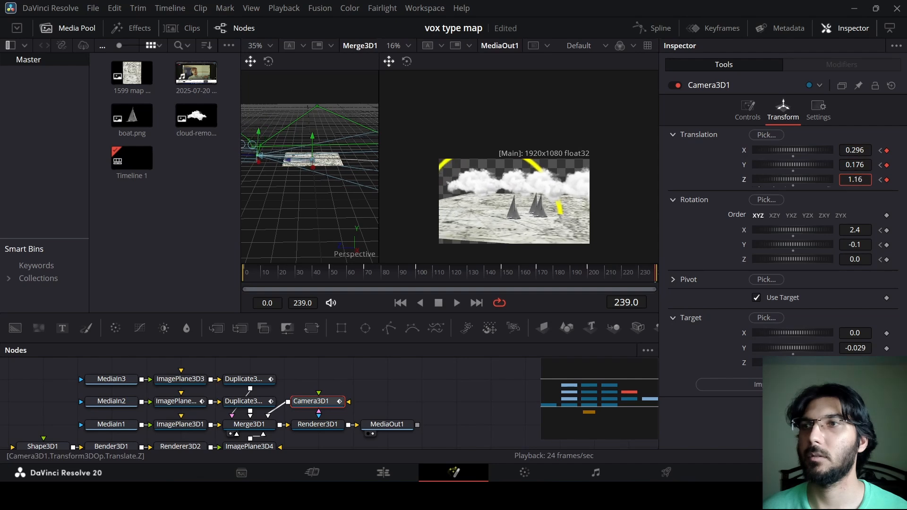
pyautogui.click(496, 275)
pyautogui.press('space')
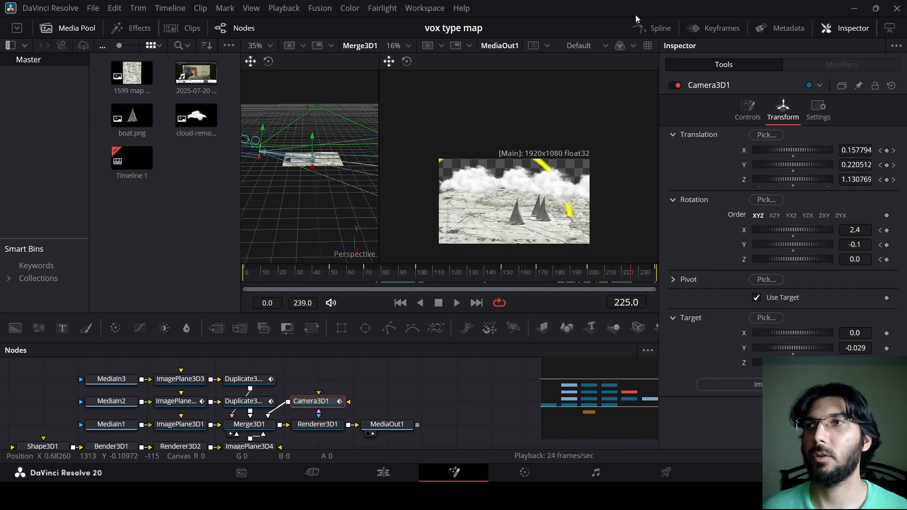
# Show only Camera3D1's curves in the Spline editor, fit them, and smooth all of the camera's keyframes.
pyautogui.click(656, 30)
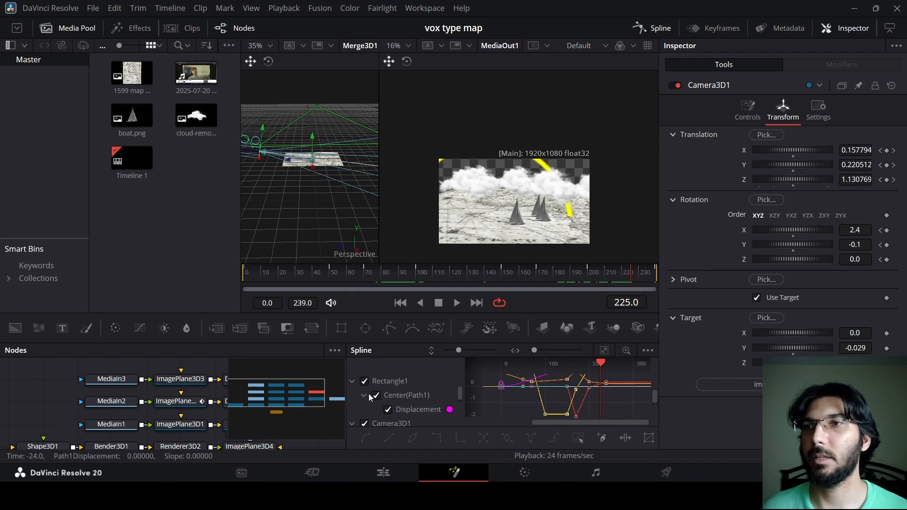
pyautogui.click(365, 381)
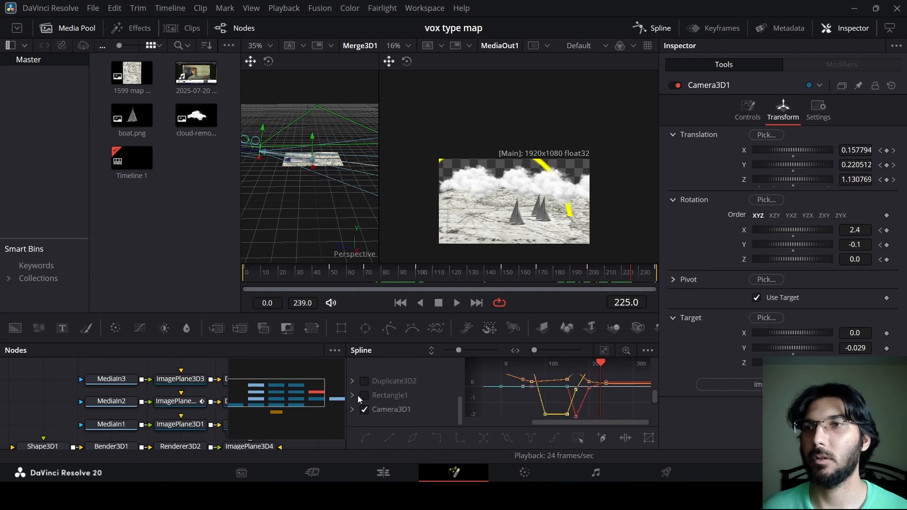
pyautogui.click(605, 353)
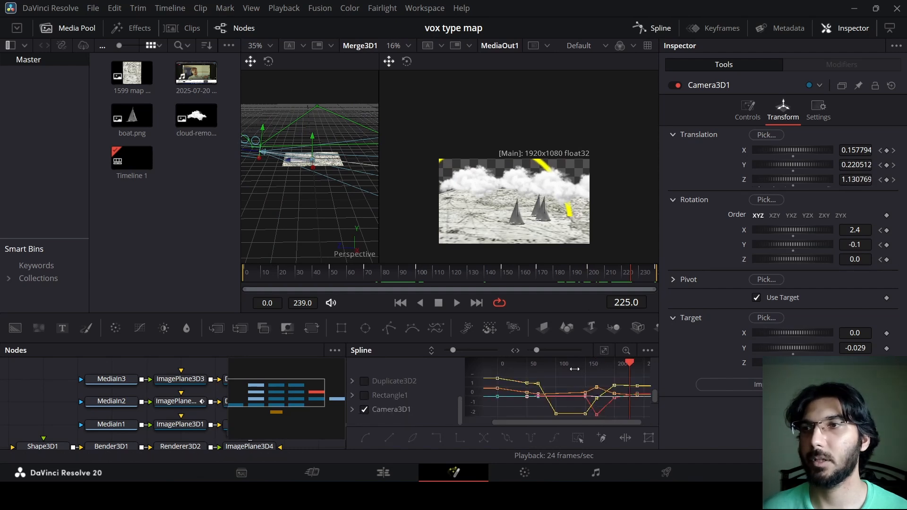
pyautogui.moveTo(575, 369); pyautogui.dragTo(655, 351)
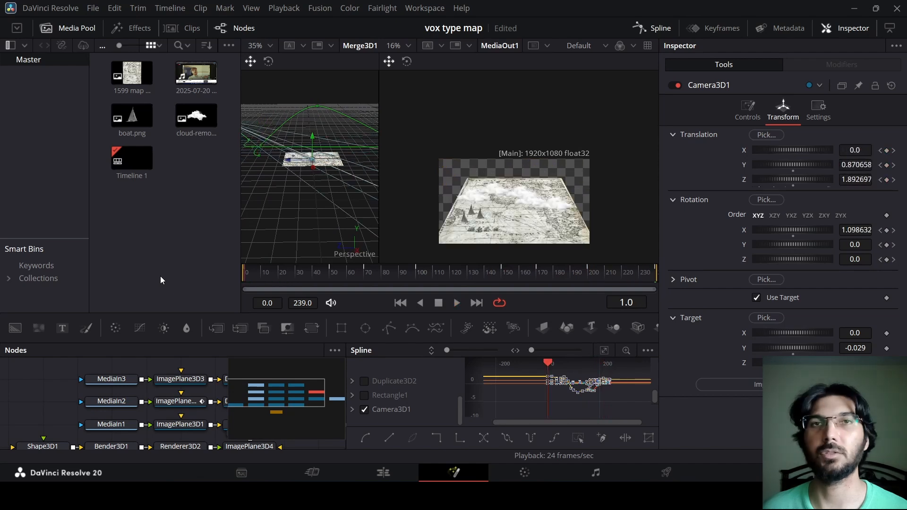
pyautogui.click(652, 28)
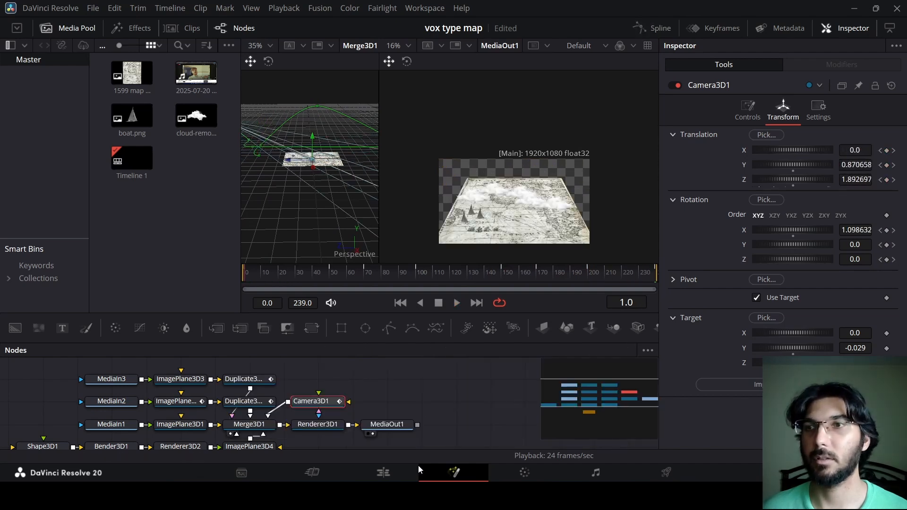
# On the Edit page, move the second Fusion Composition to Video 2 and place a copy of the Solid Color clip beneath it.
pyautogui.click(407, 472)
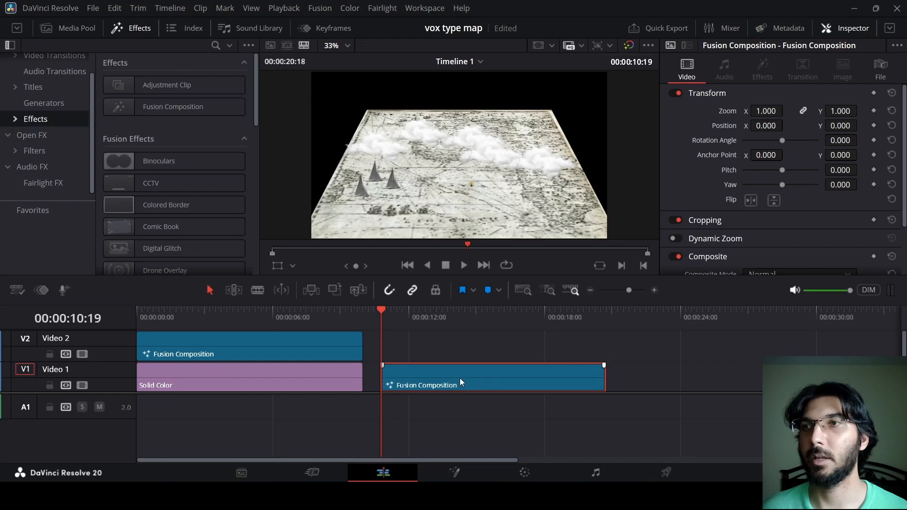
pyautogui.moveTo(460, 379); pyautogui.dragTo(460, 348)
pyautogui.moveTo(234, 381); pyautogui.dragTo(483, 381)
pyautogui.click(756, 136)
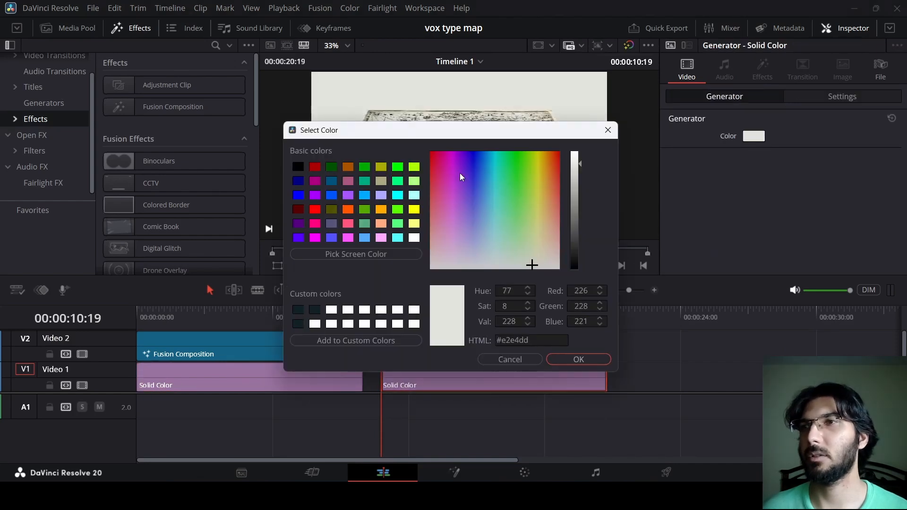
pyautogui.click(493, 286)
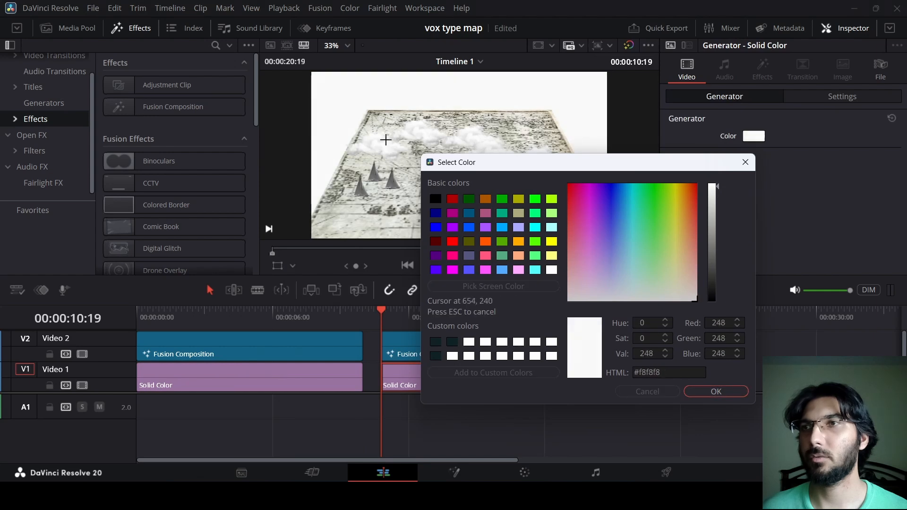
pyautogui.click(383, 124)
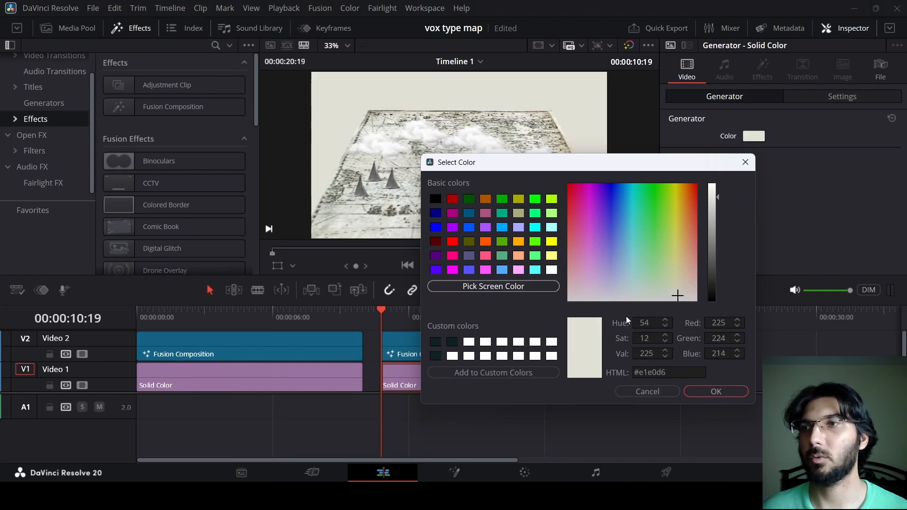
pyautogui.click(646, 391)
pyautogui.press('Delete')
pyautogui.hotkey('ctrl', 'z')
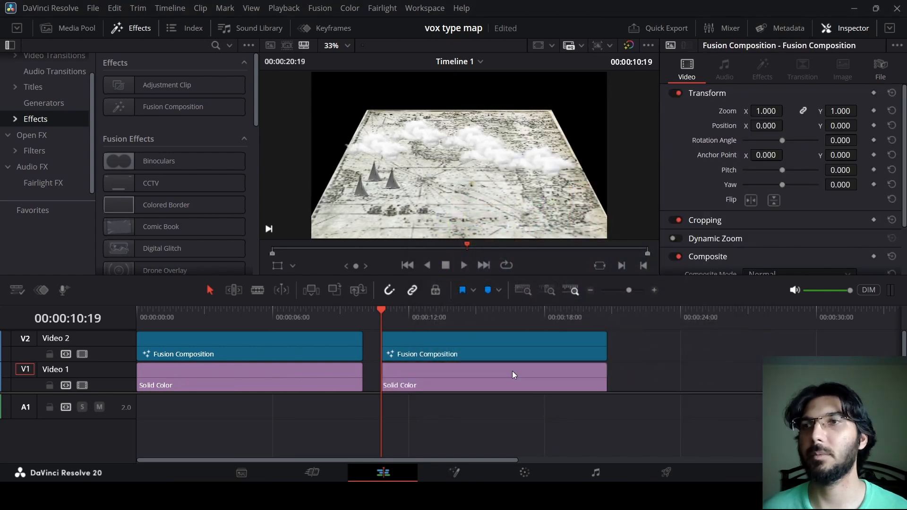
# Set the timeline playback resolution to Full.
pyautogui.click(288, 8)
pyautogui.click(287, 8)
pyautogui.click(287, 9)
pyautogui.moveTo(361, 50)
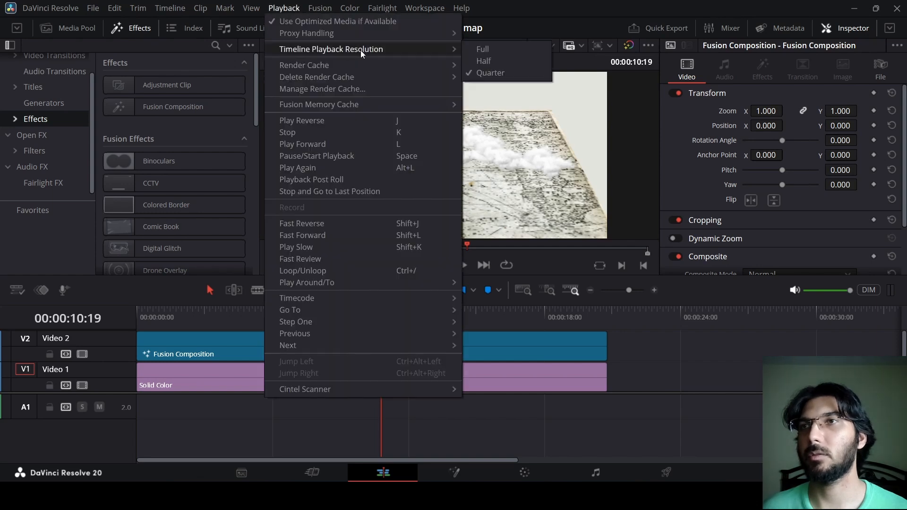
pyautogui.click(492, 50)
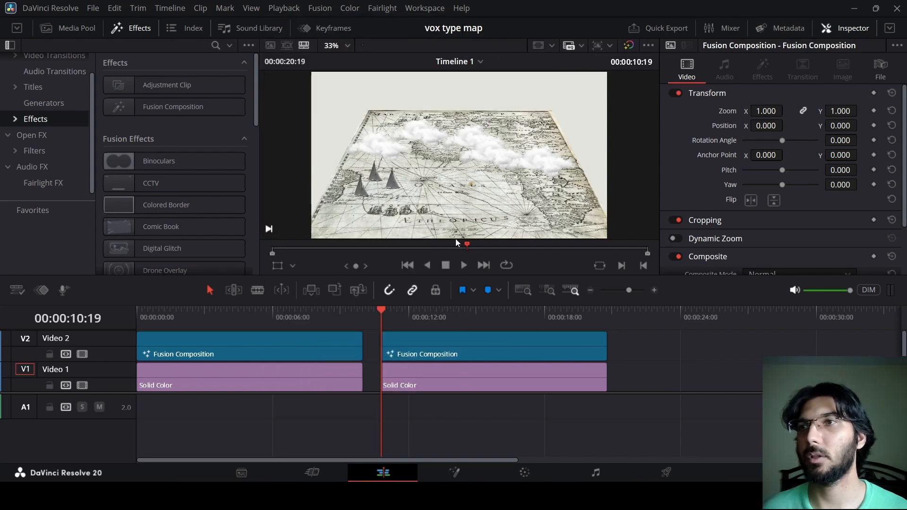